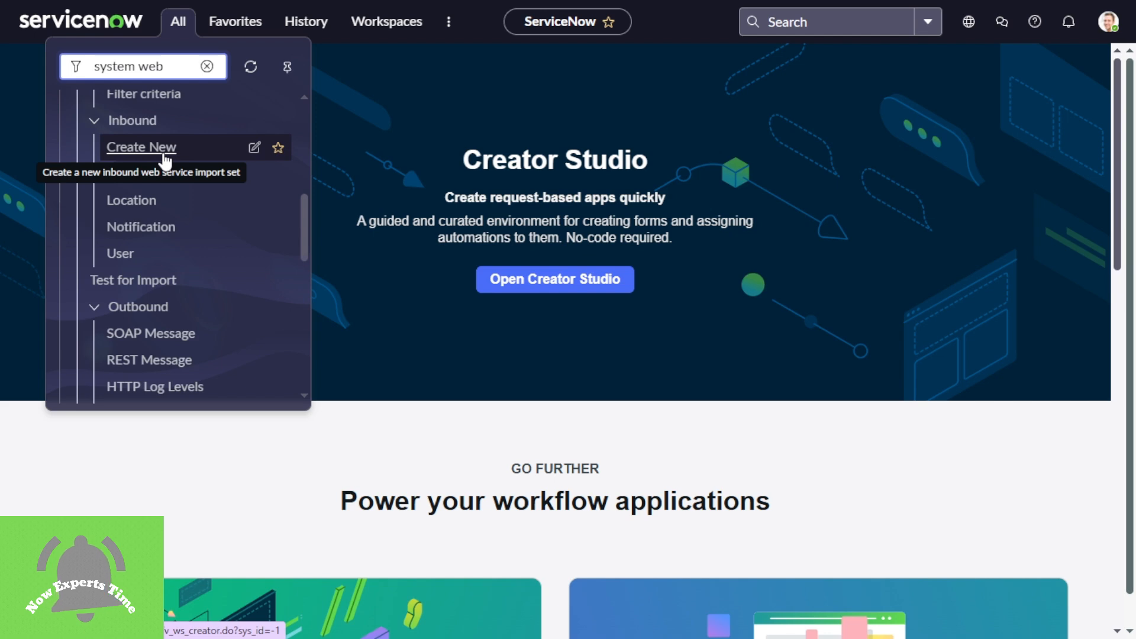
Start a new inbound web service record and label it "NET Demo Session"
click(166, 160)
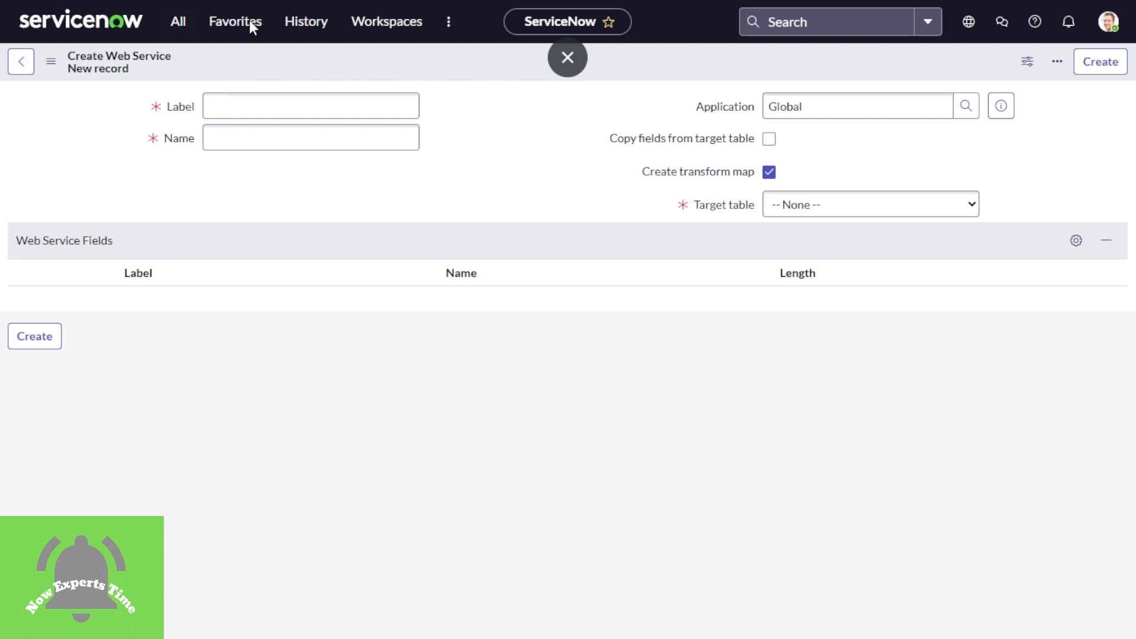
click(212, 112)
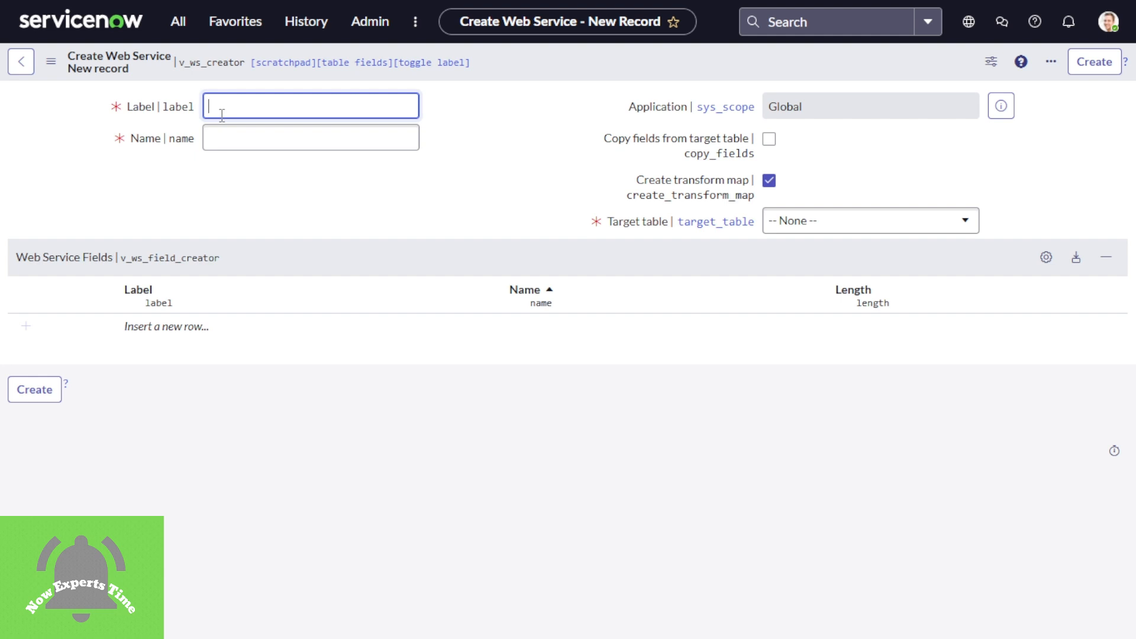
text(NET Demo Se)
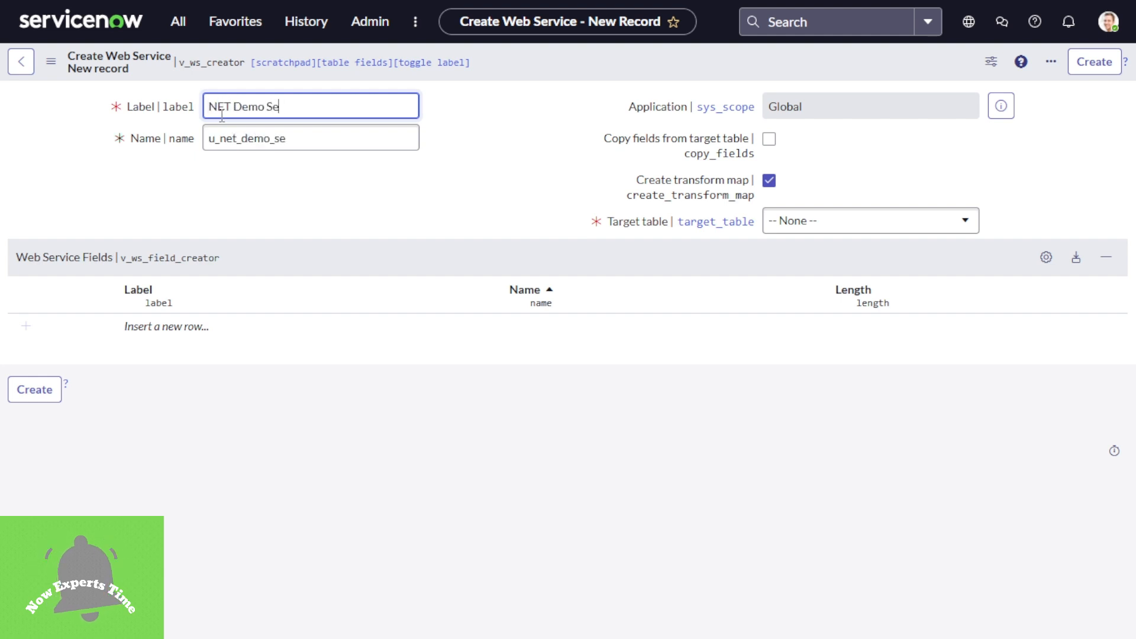
text(ssion)
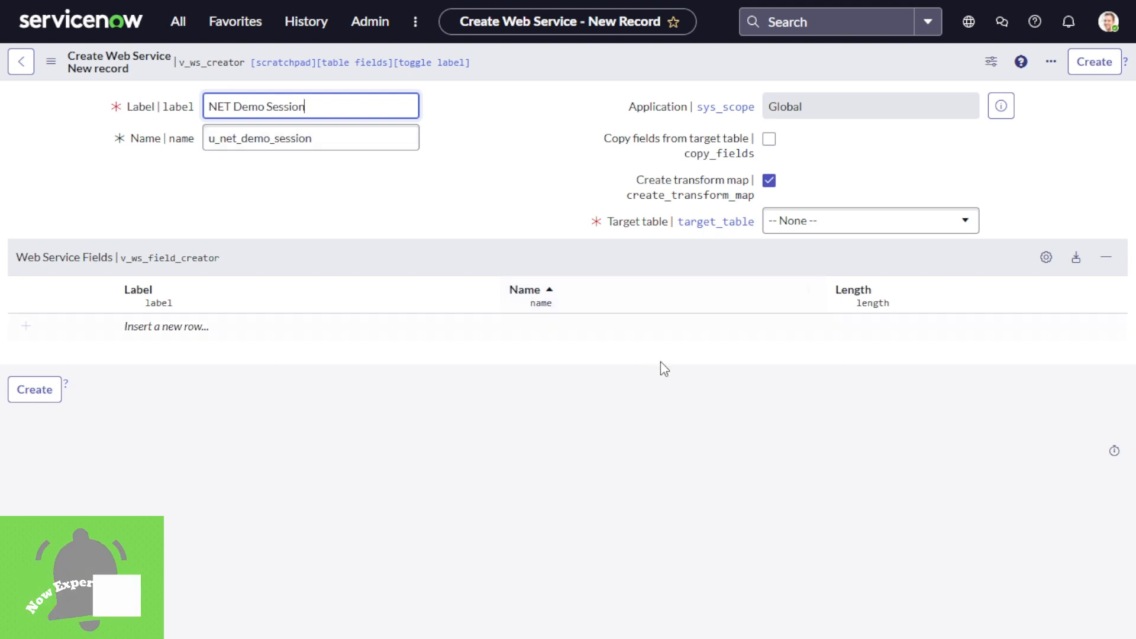
Set the web service's target table to Incident [incident] and create the web service, dismissing the message shown
click(791, 228)
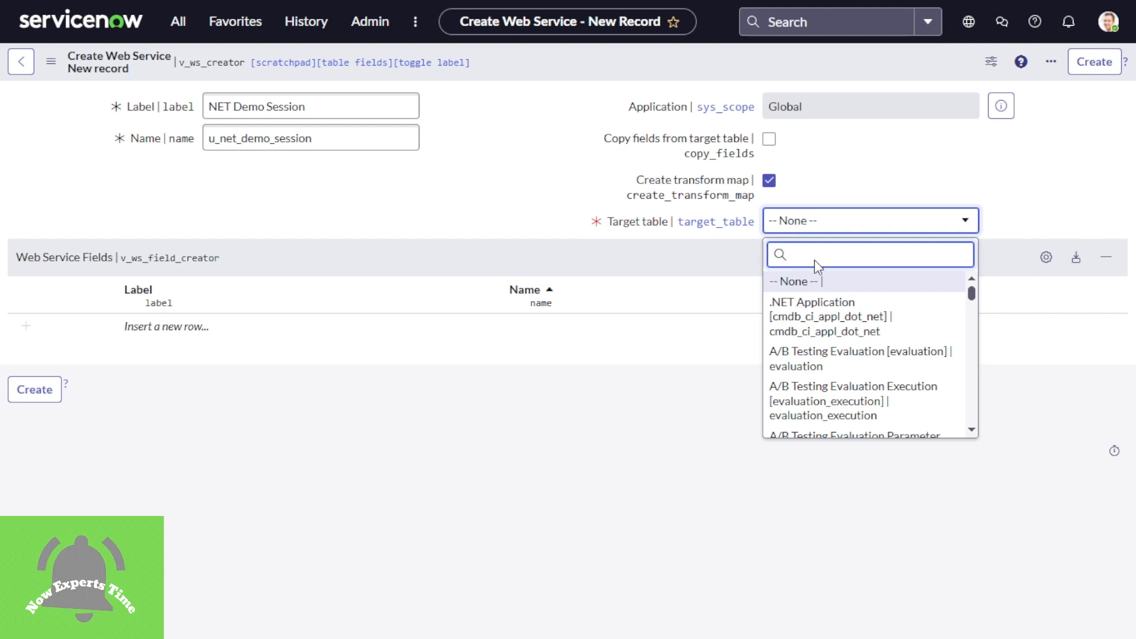
text(in)
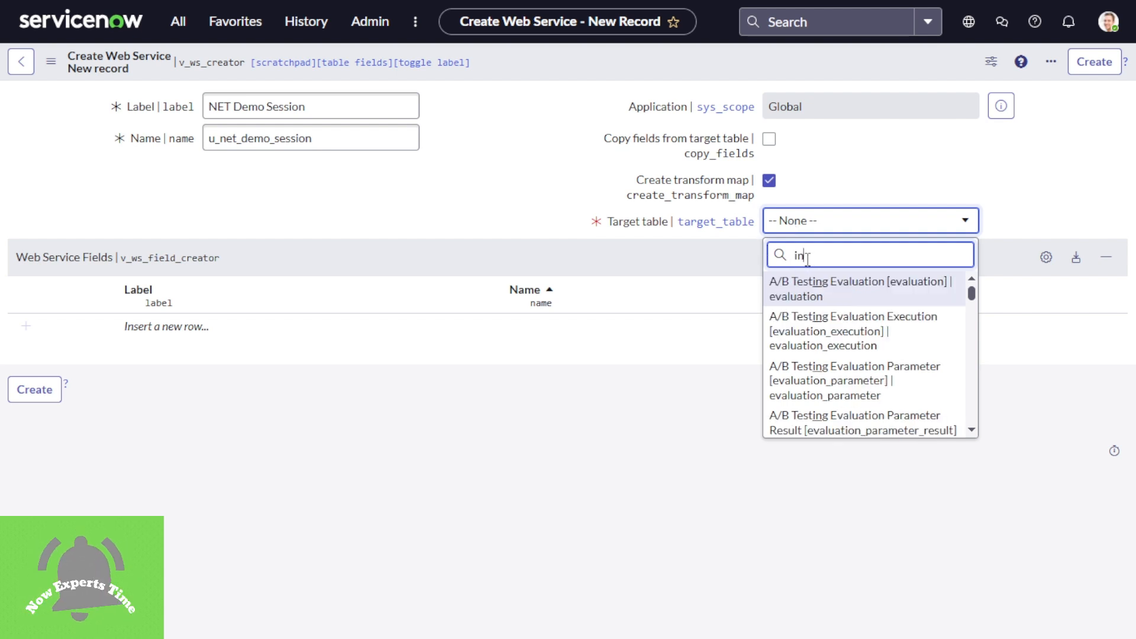
text(cident)
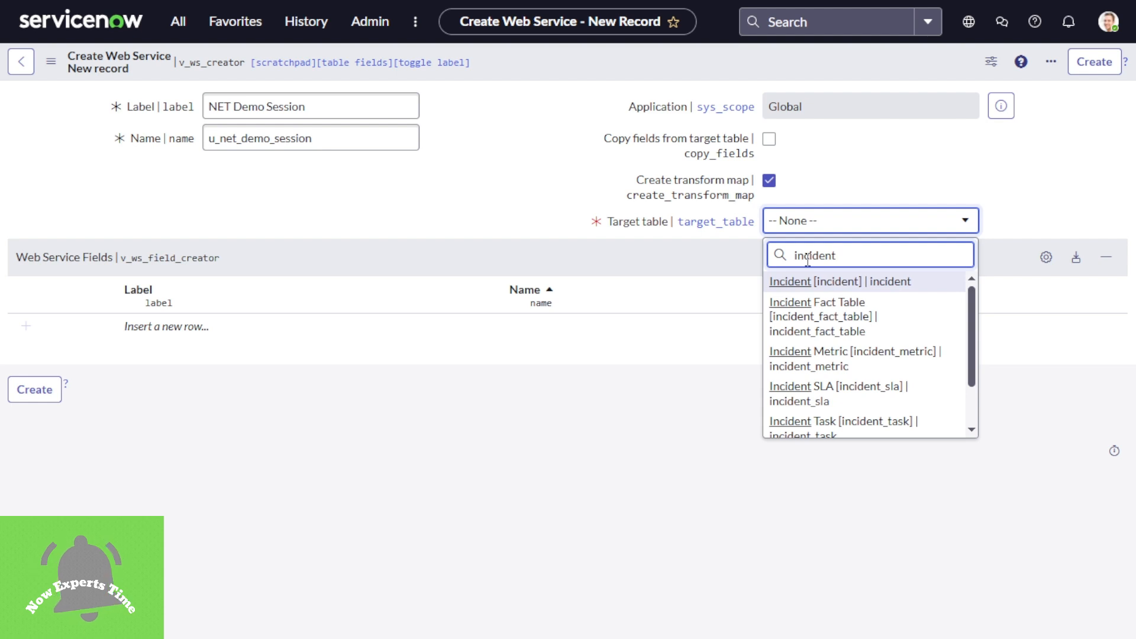
click(809, 283)
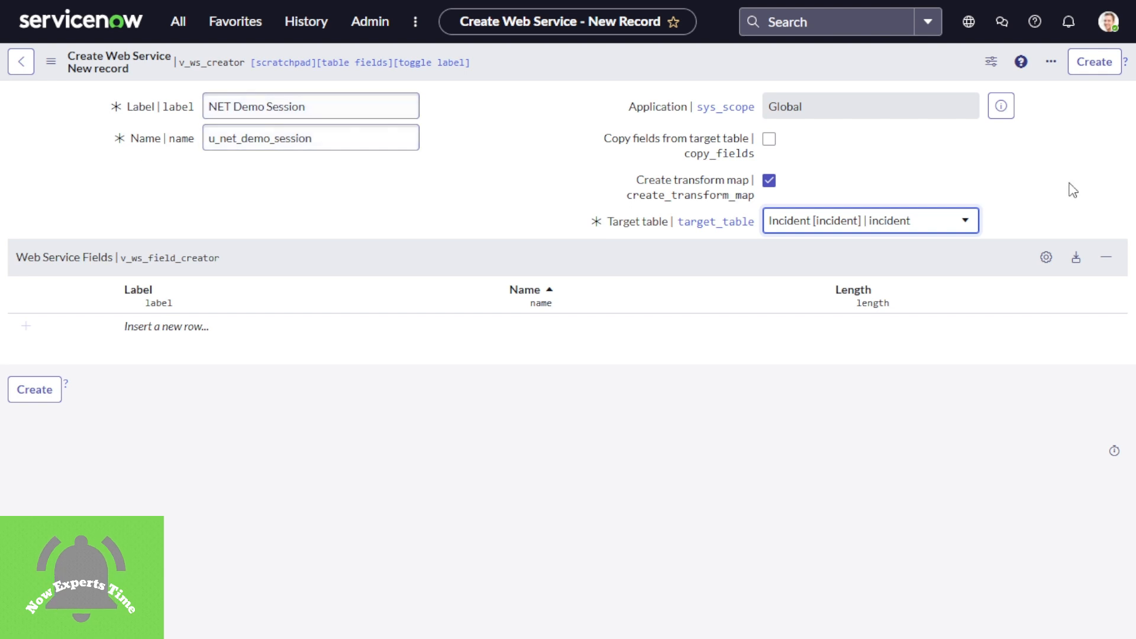
click(1086, 73)
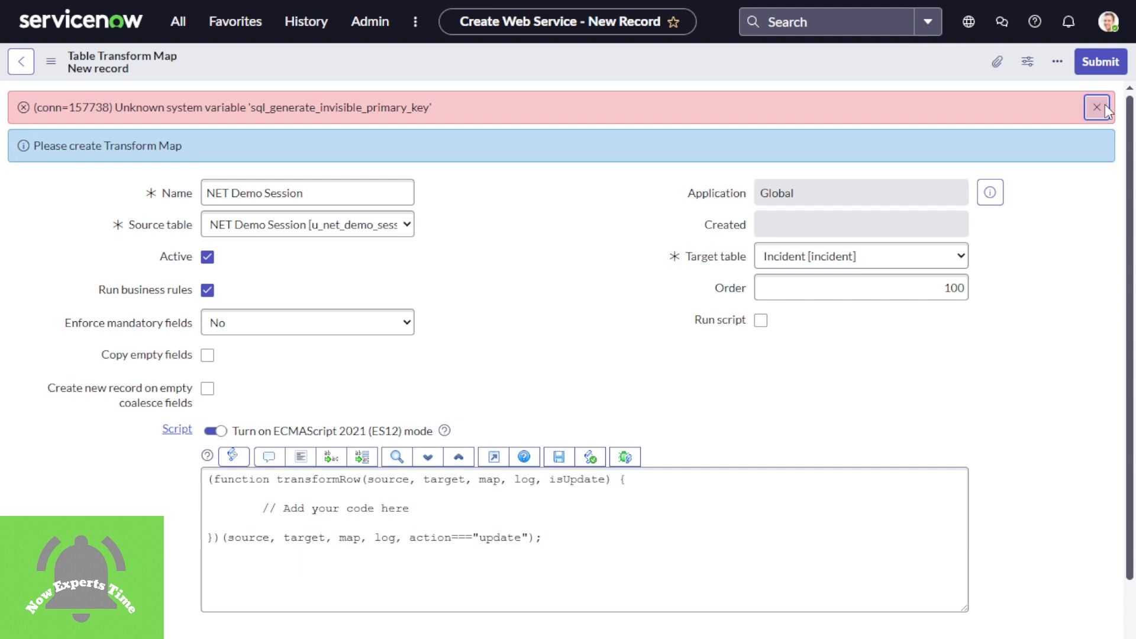
click(1109, 107)
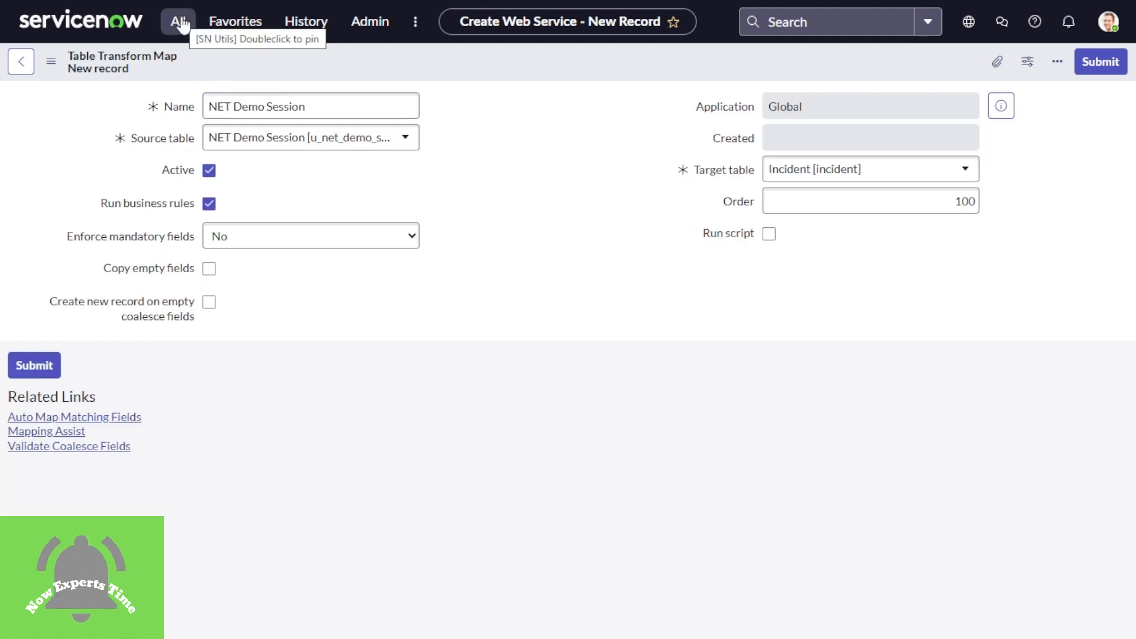
Copy the name NET Demo Session, look it up among the application modules and open the web service record for editing
click(180, 22)
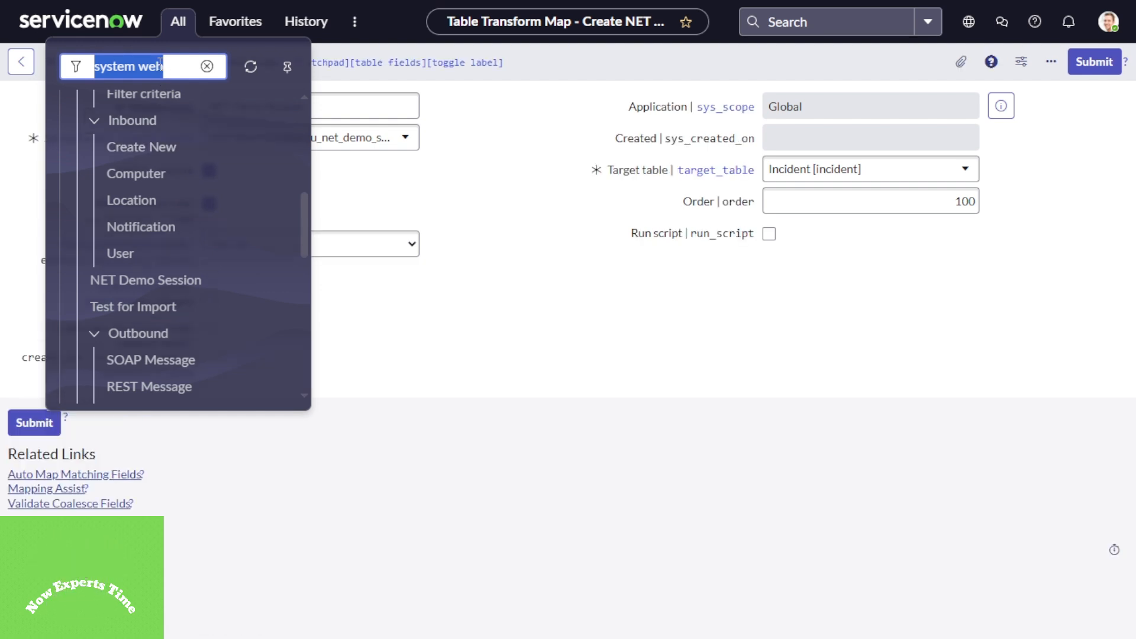
key(Escape)
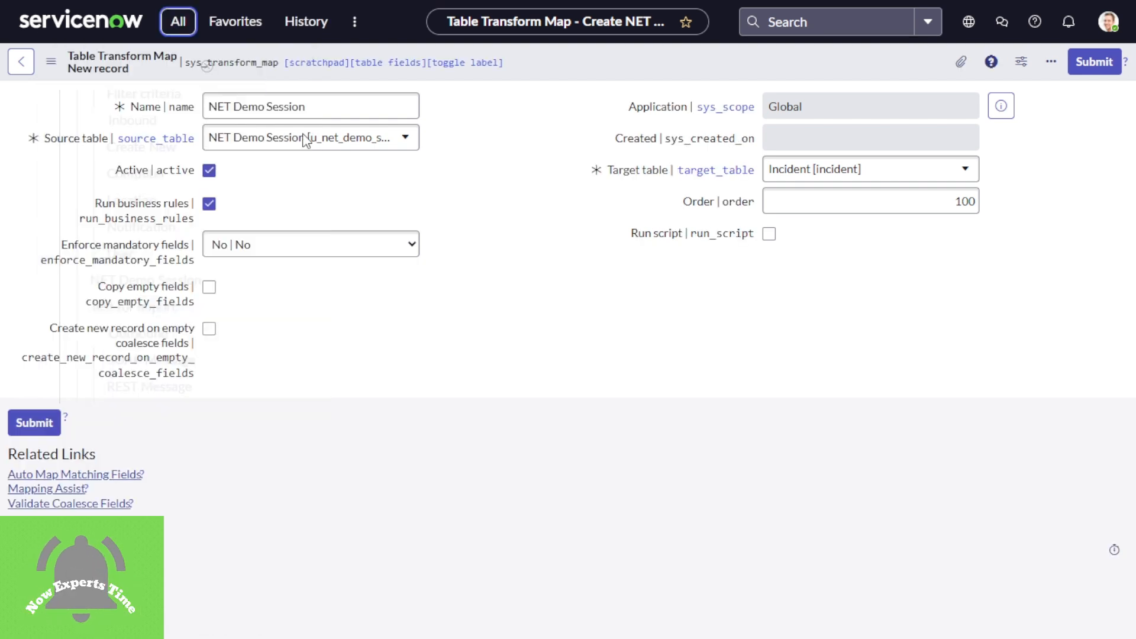
click(307, 105)
key(ctrl+a)
key(ctrl+c)
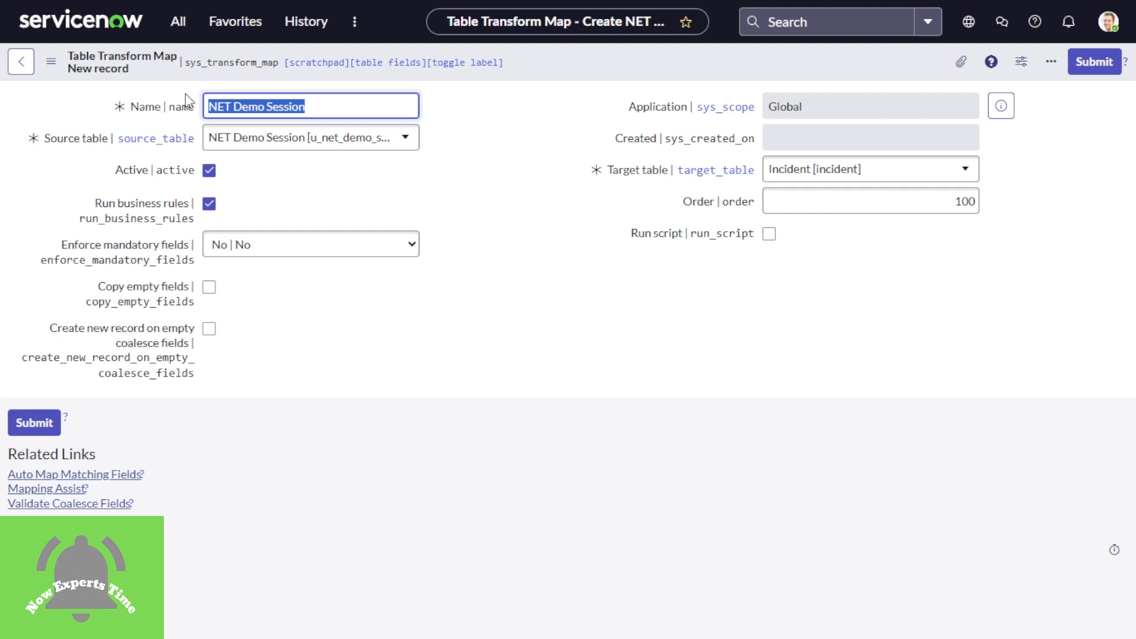
click(178, 27)
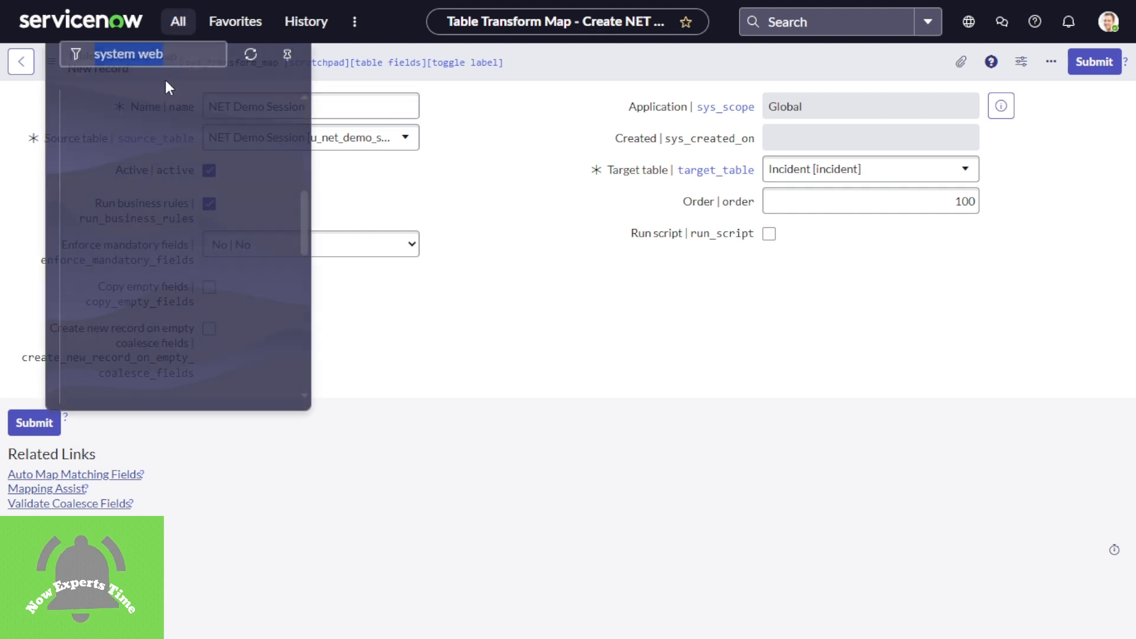
key(ctrl+v)
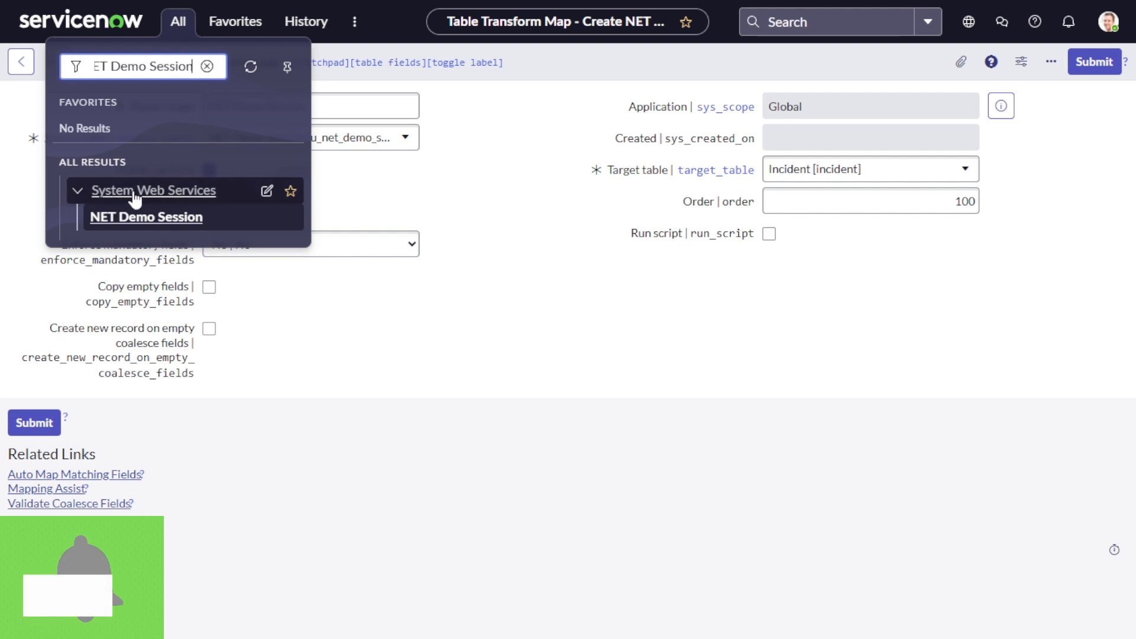
click(147, 230)
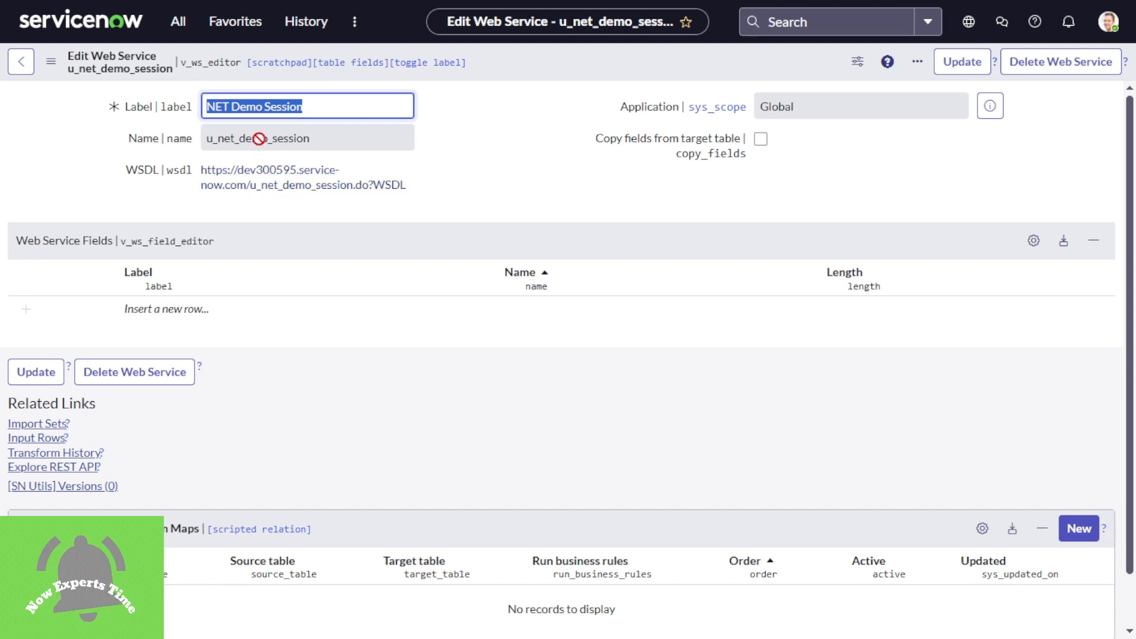
click(315, 141)
drag(315, 140, 197, 146)
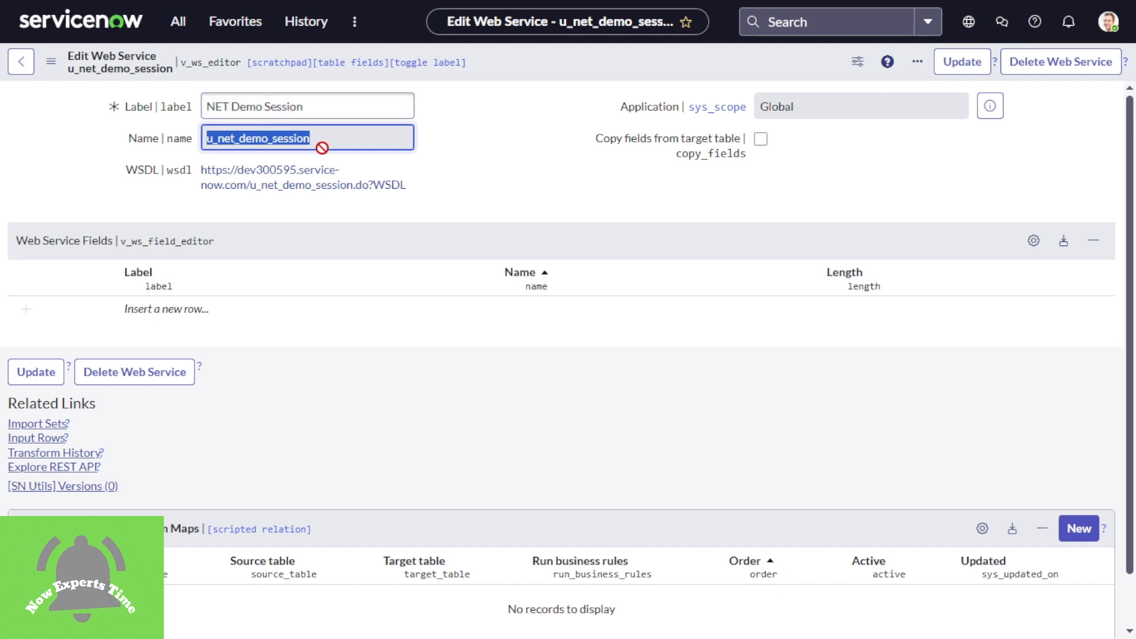
drag(317, 107, 183, 116)
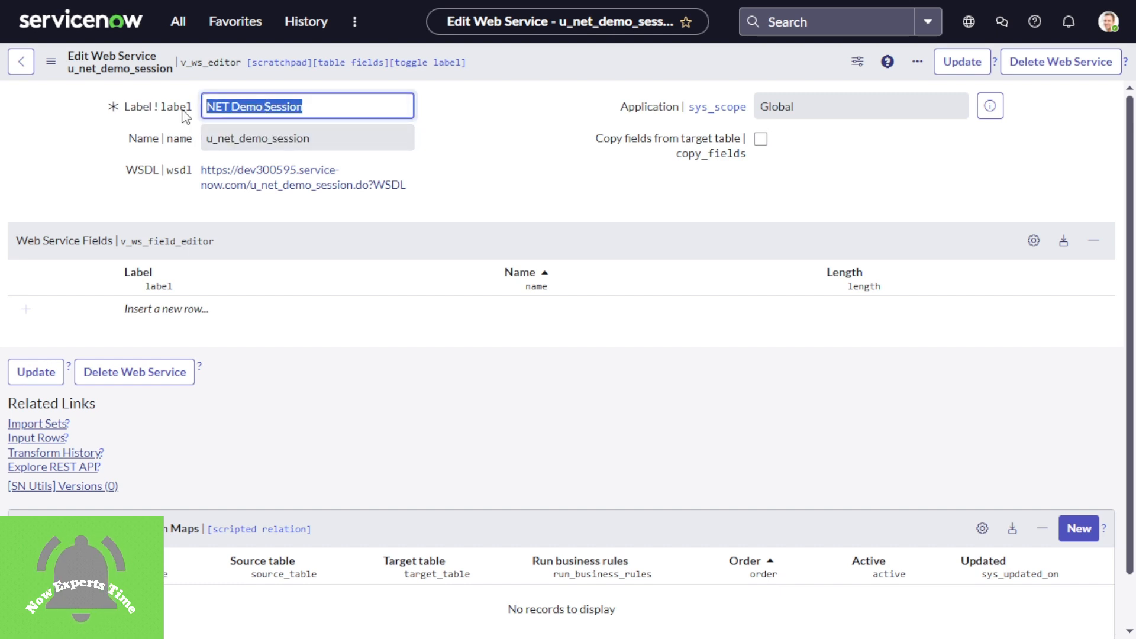
drag(293, 139, 198, 144)
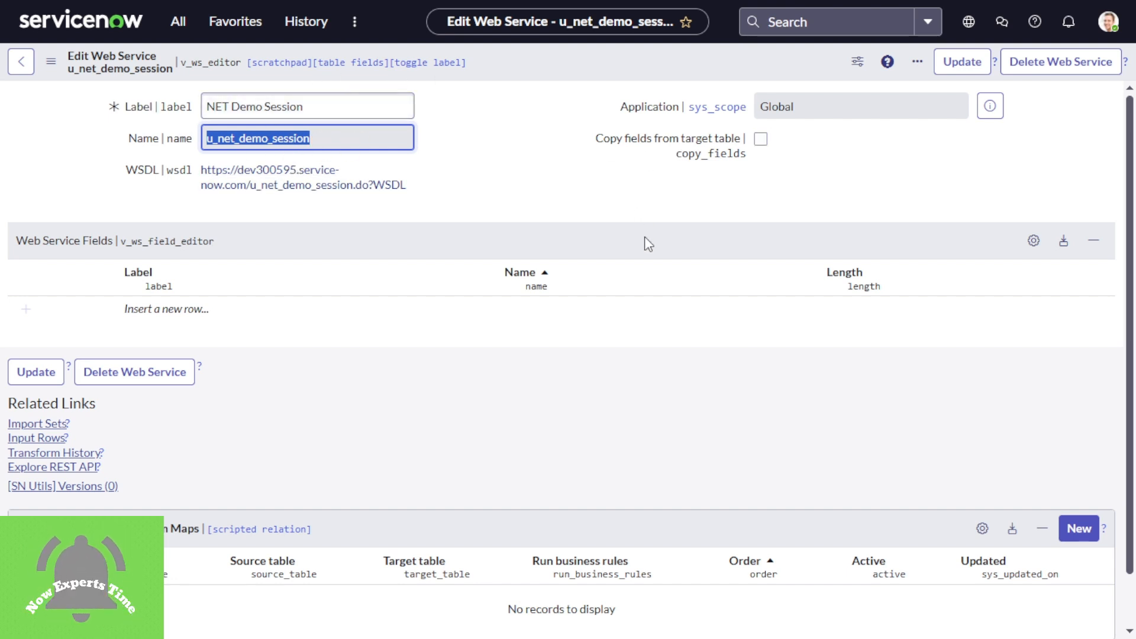
Add a new transform map to the NET Demo Session web service and name it "Incident Table Mapping"
scroll(553, 406, down, 1)
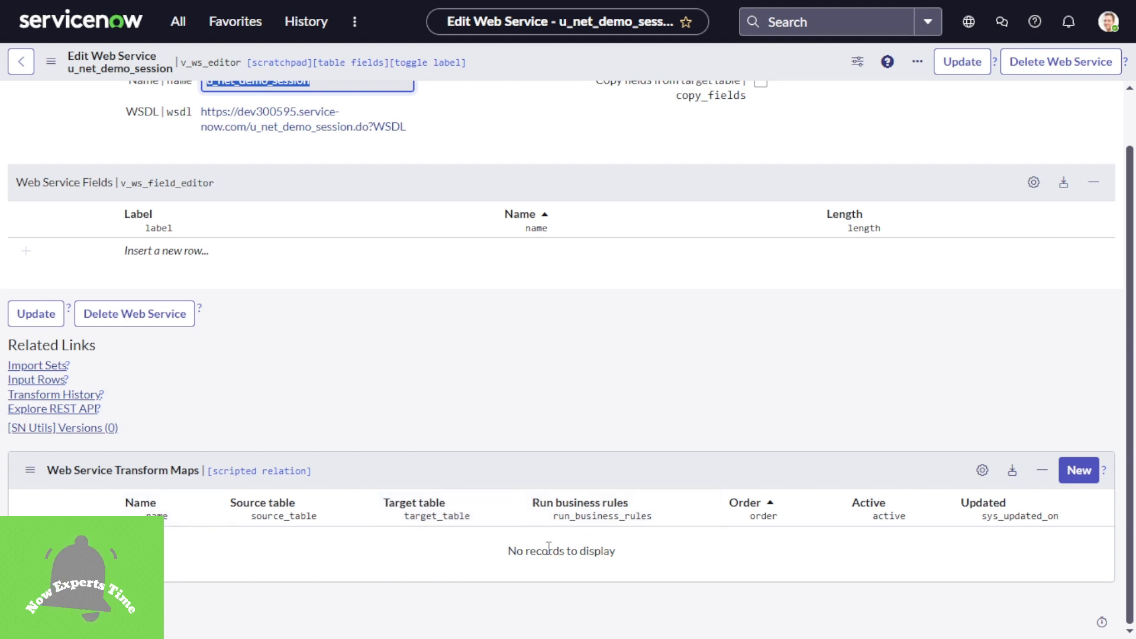
click(1075, 480)
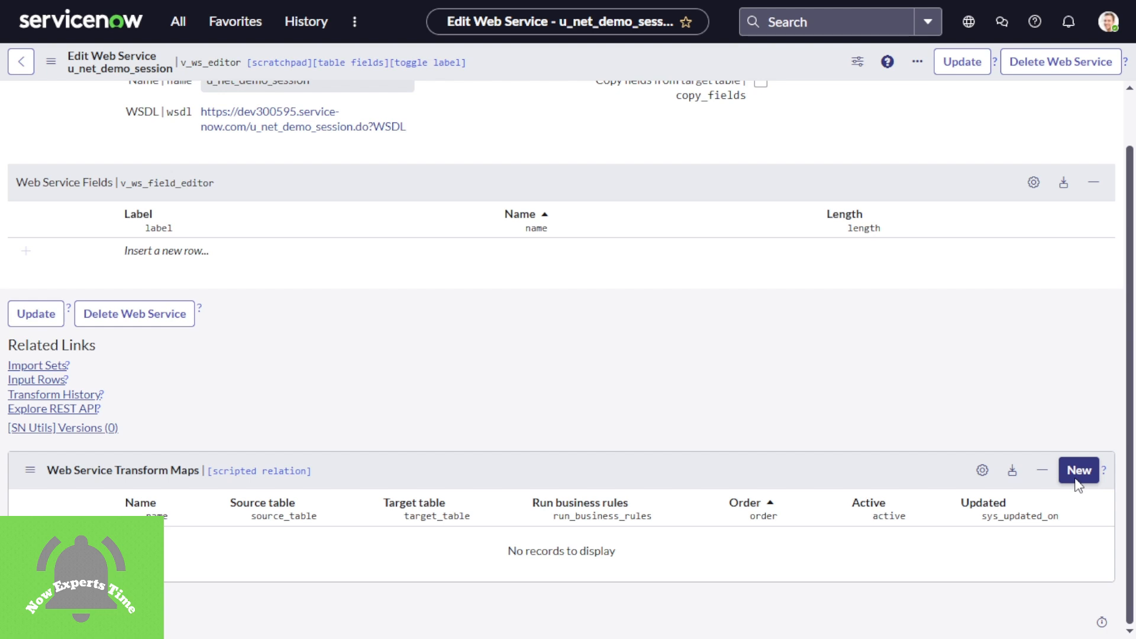
click(1078, 473)
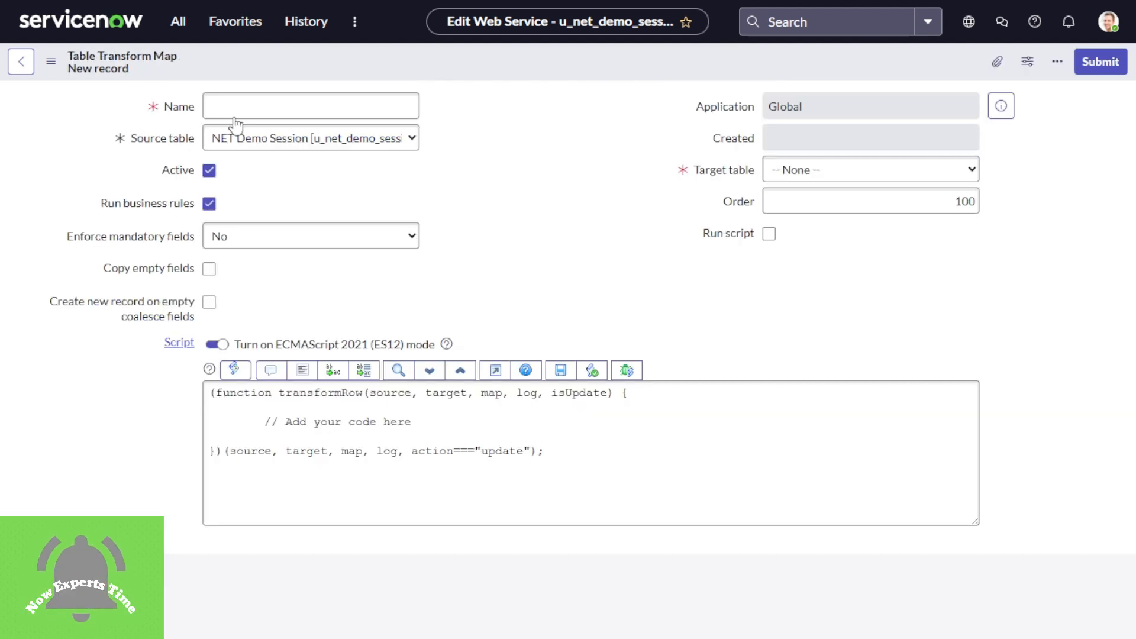
click(273, 106)
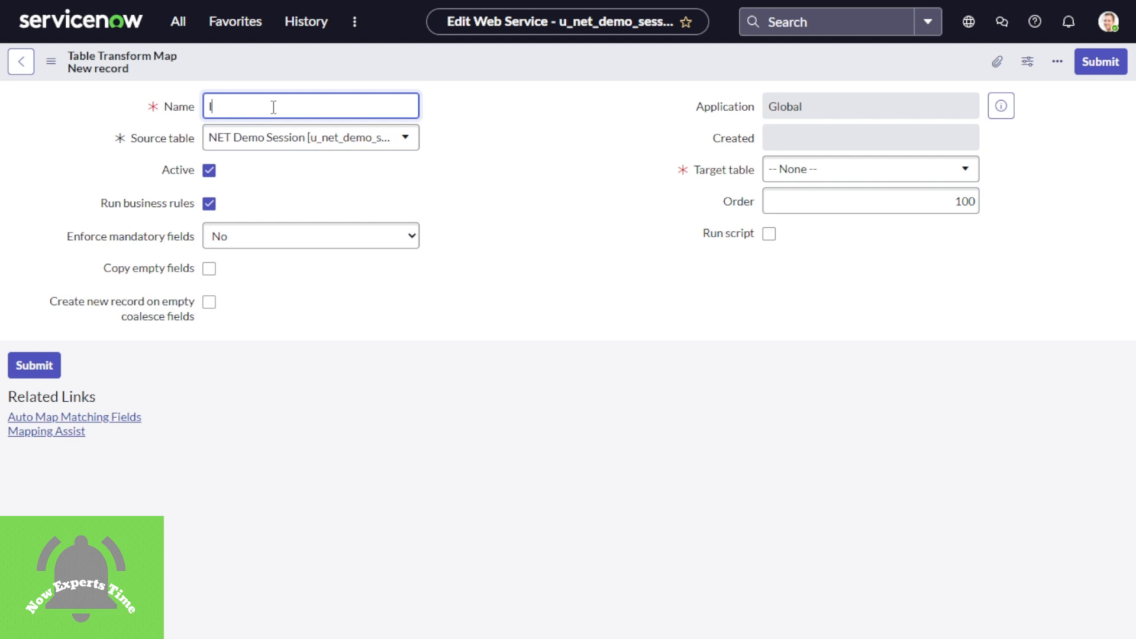
text(Incident )
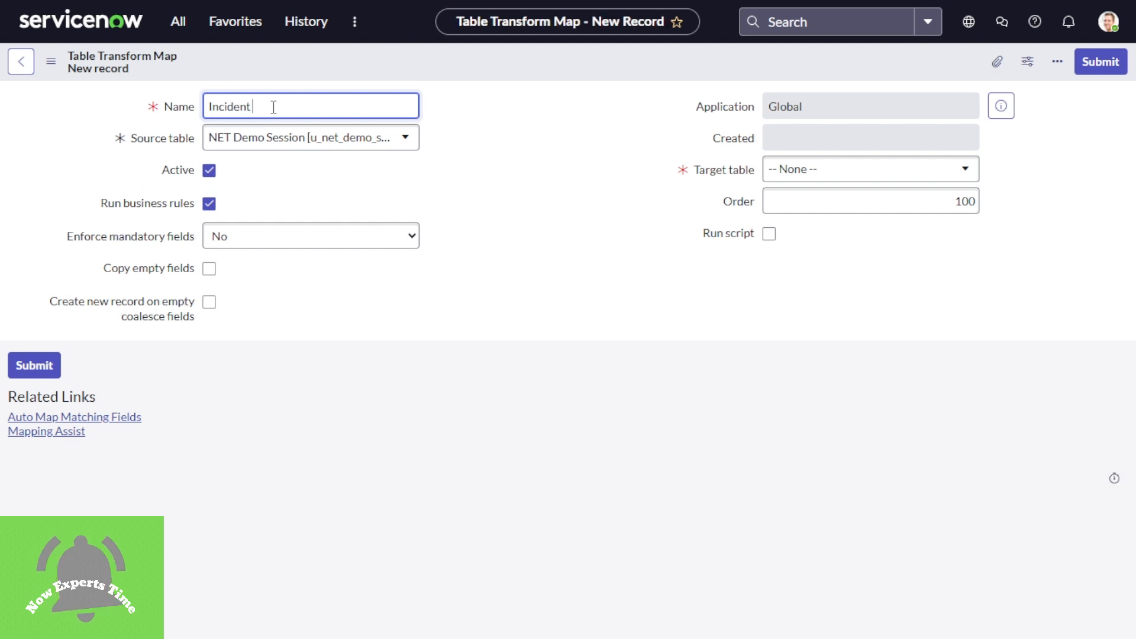
text(Table Mapping)
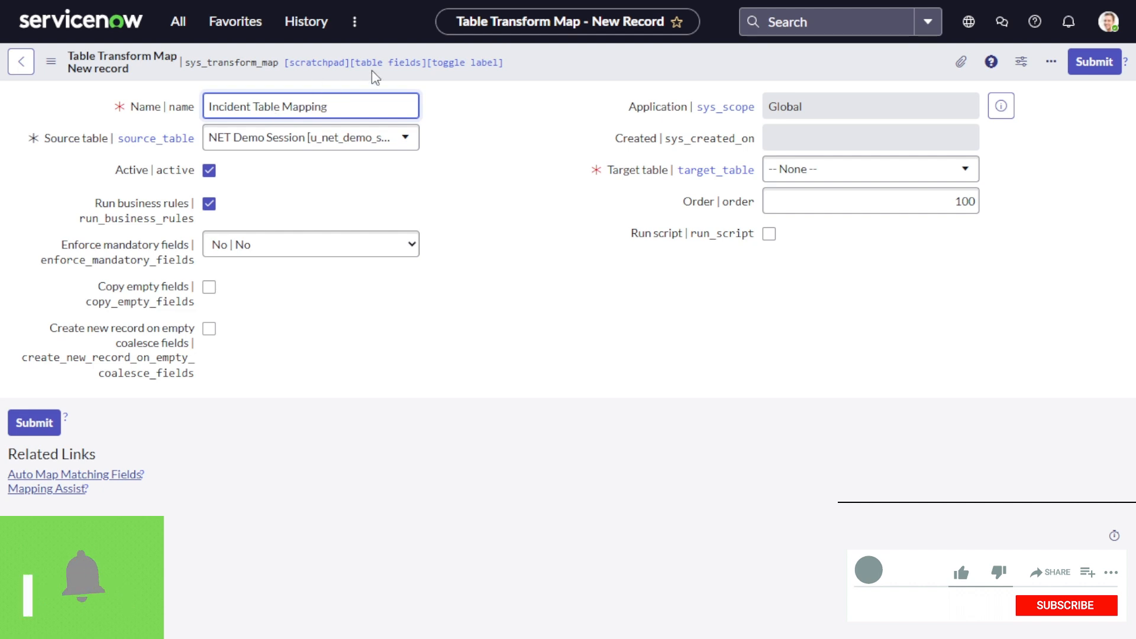
Set the transform map's target table to Incident [incident] and save the record, staying on its form
right_click(538, 69)
click(553, 77)
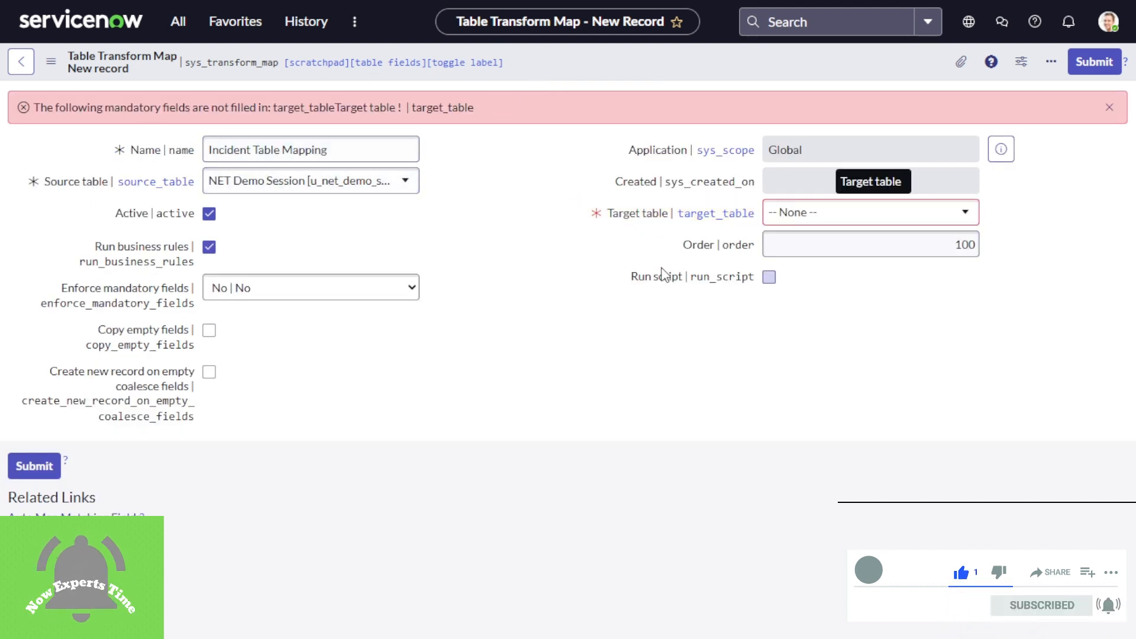
click(790, 223)
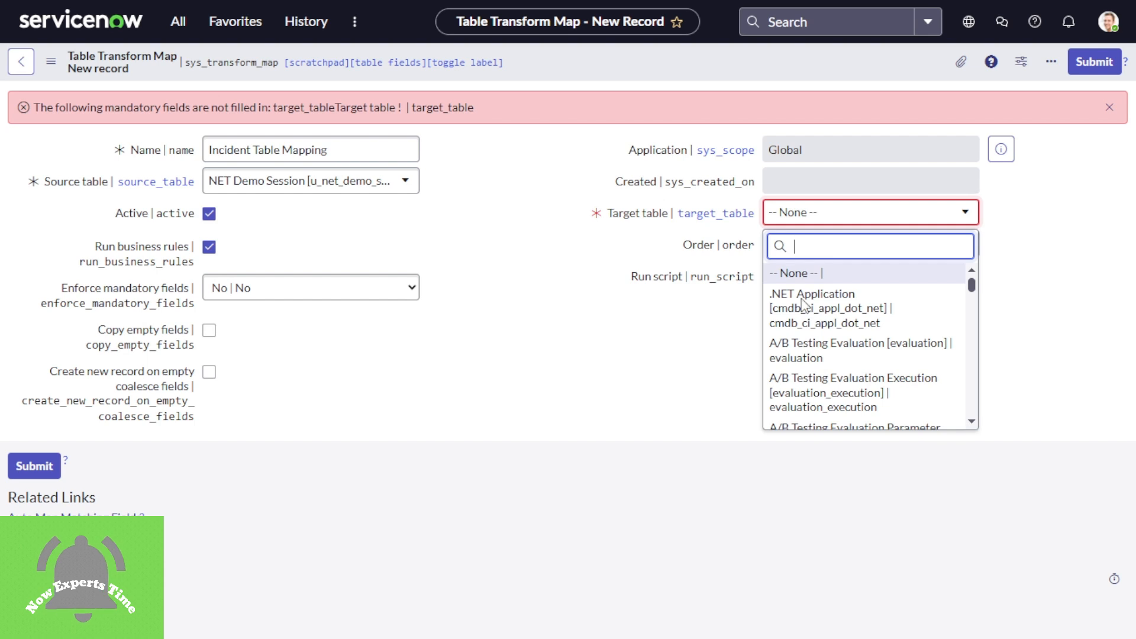
text(incident)
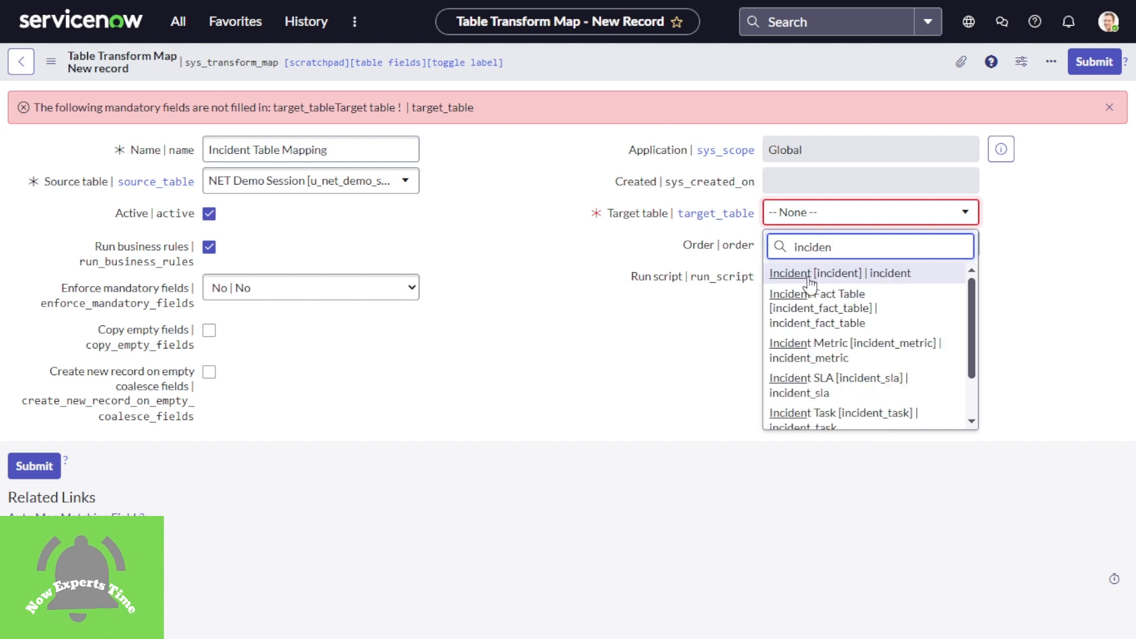
click(810, 280)
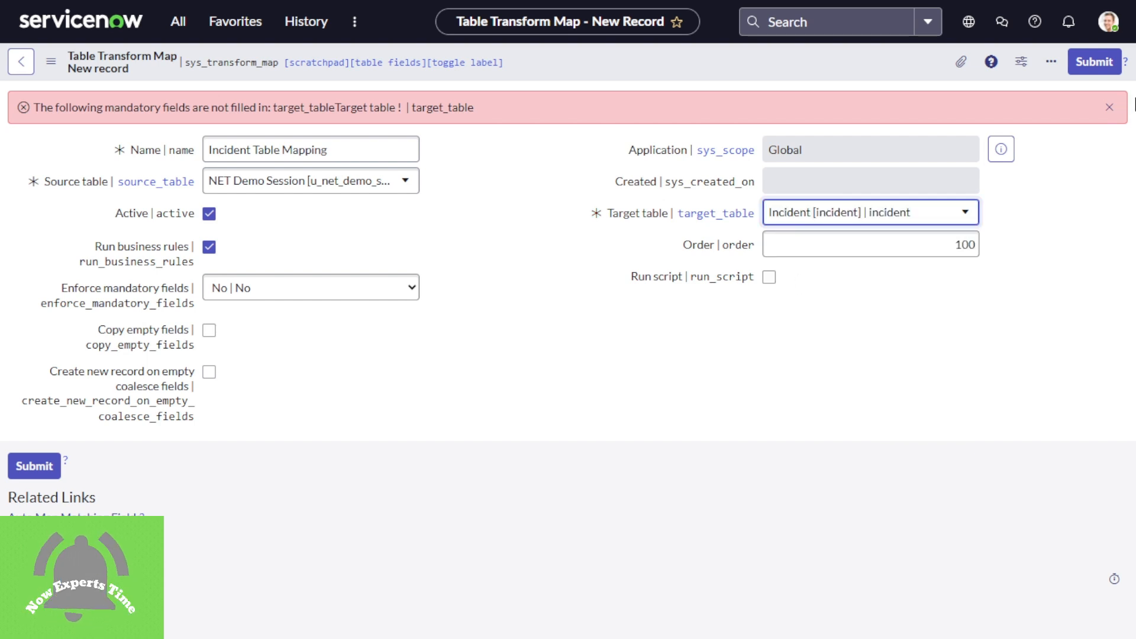
click(1109, 107)
right_click(765, 67)
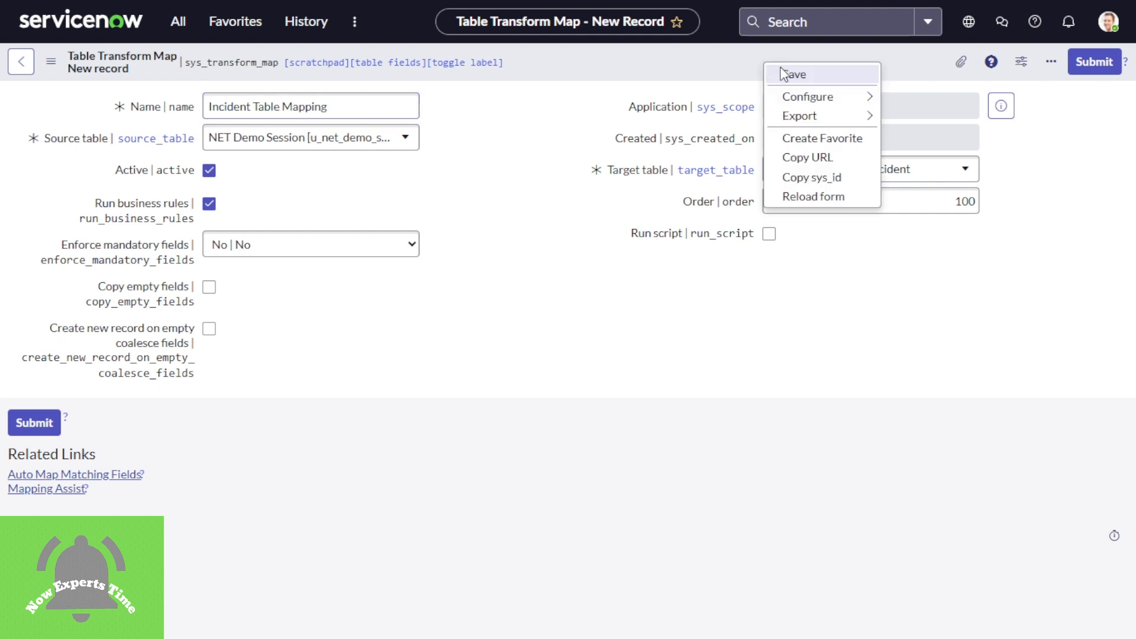
click(785, 72)
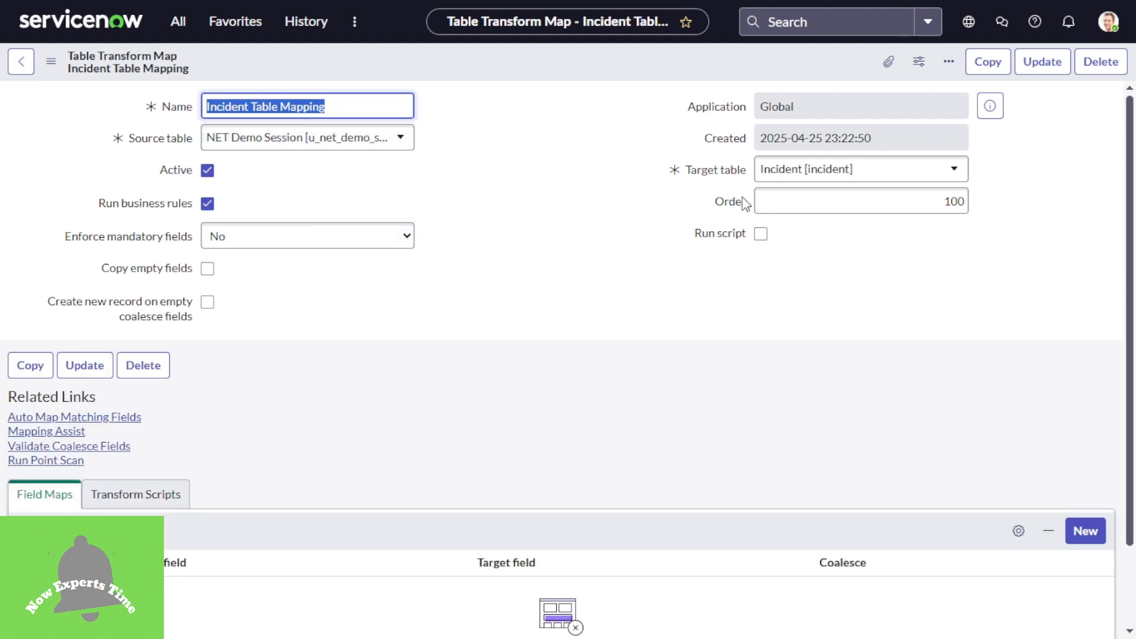
double_click(985, 207)
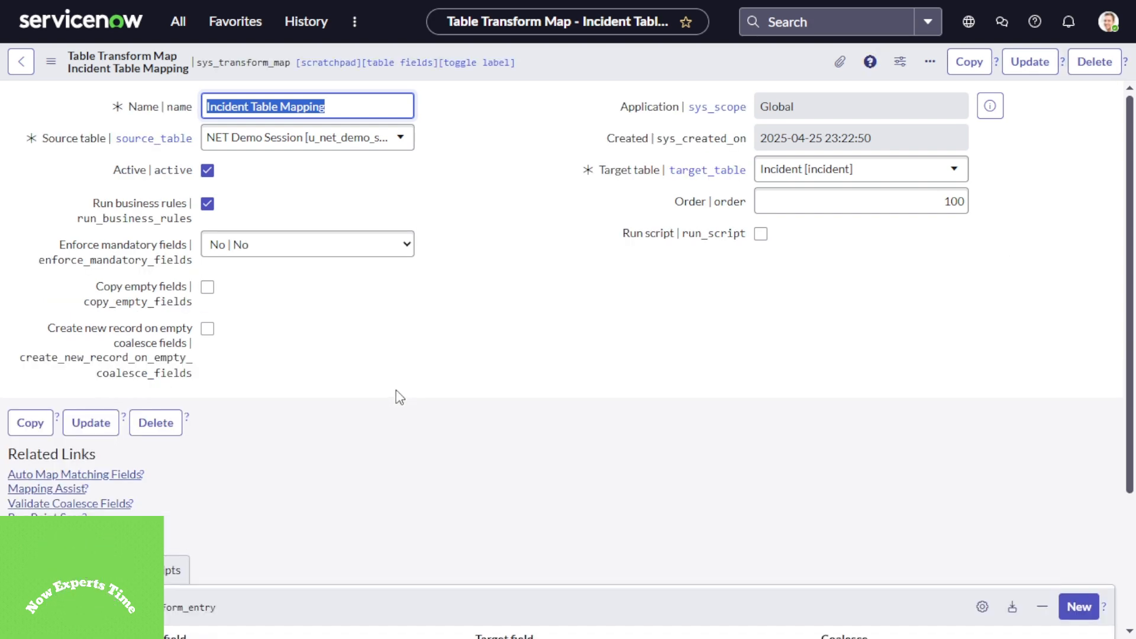
scroll(400, 396, down, 3)
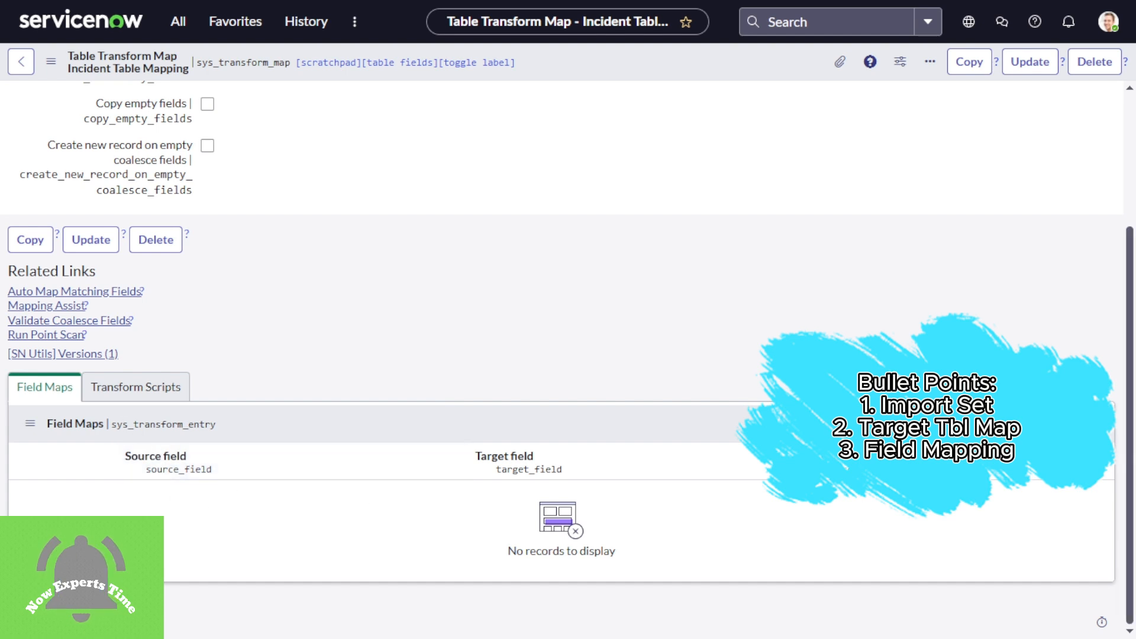
click(1088, 423)
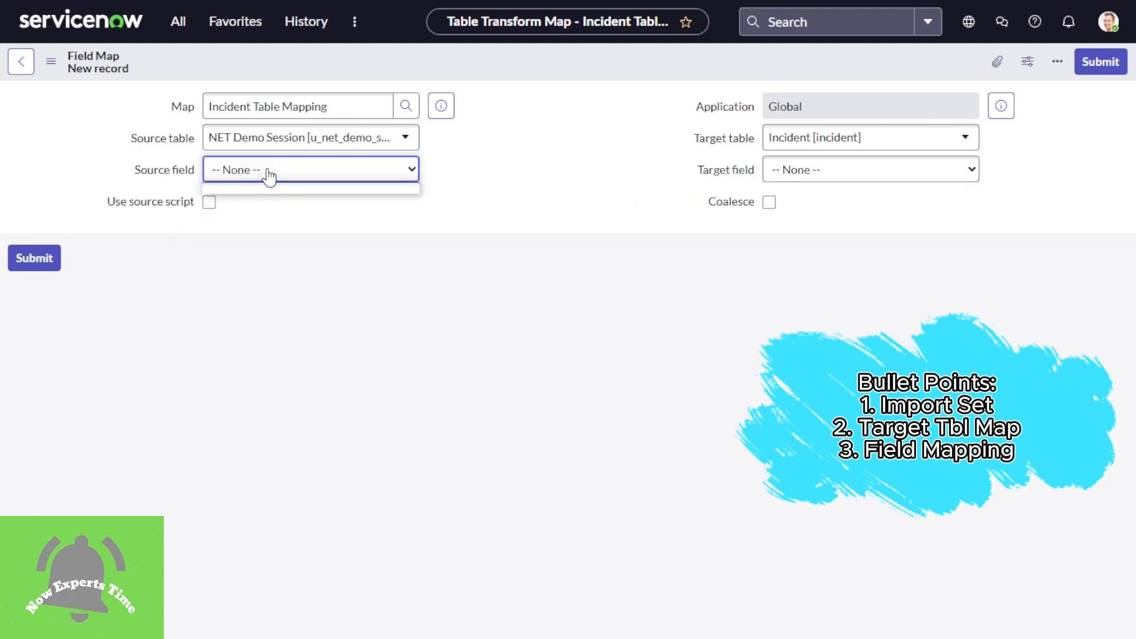
click(269, 172)
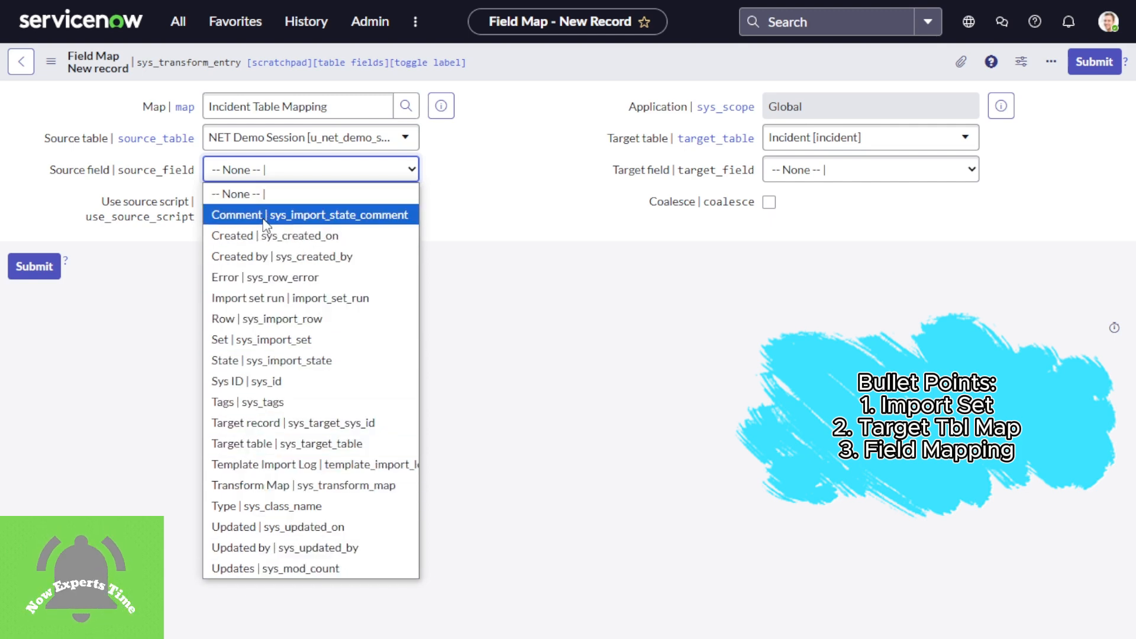
click(471, 254)
click(28, 68)
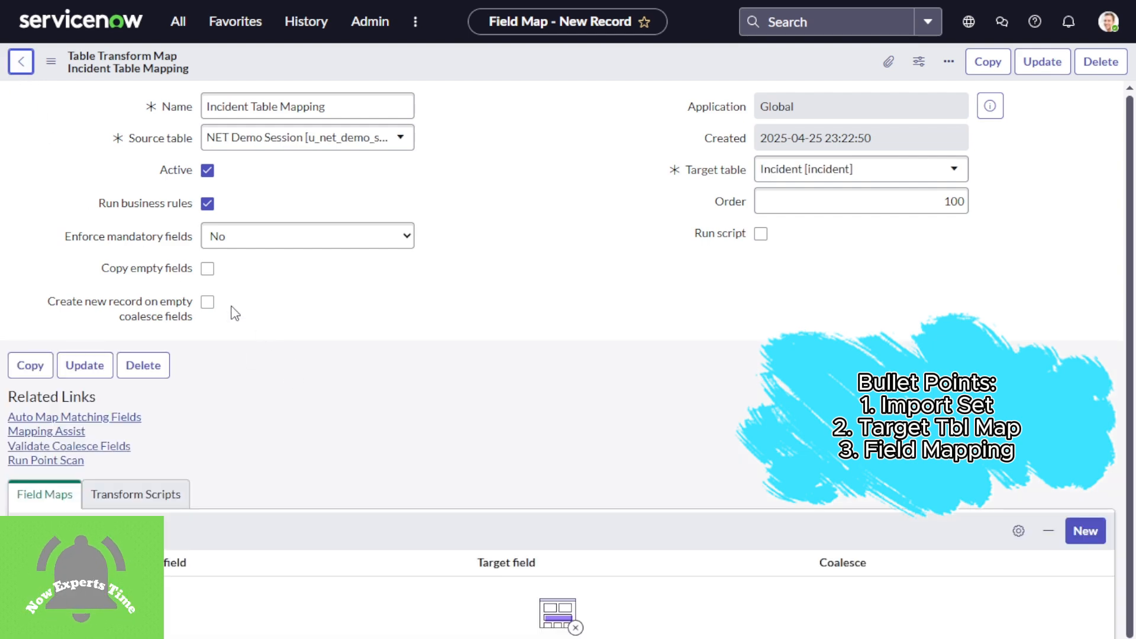
Return to the NET Demo Session web service record and add a web service field labelled Description
click(25, 69)
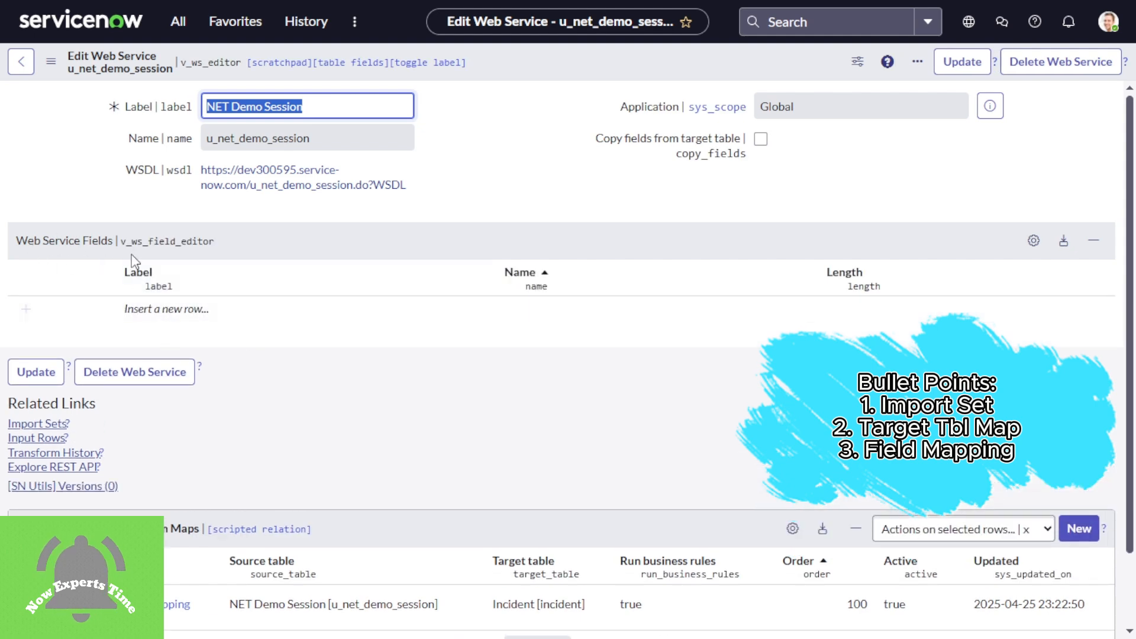
click(154, 309)
click(169, 311)
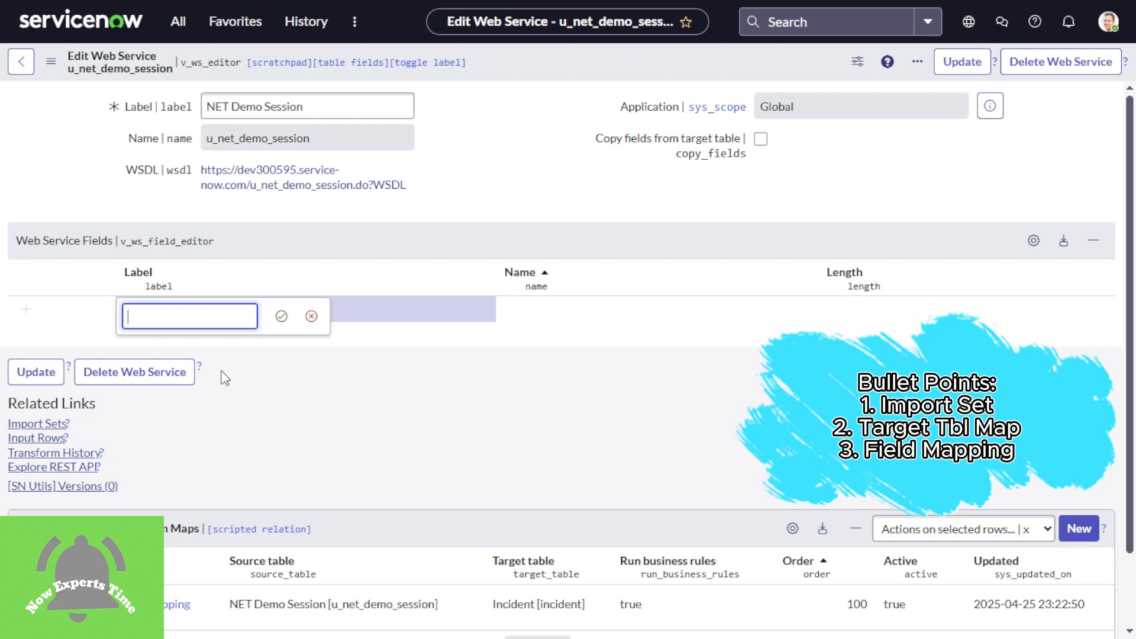
text(De)
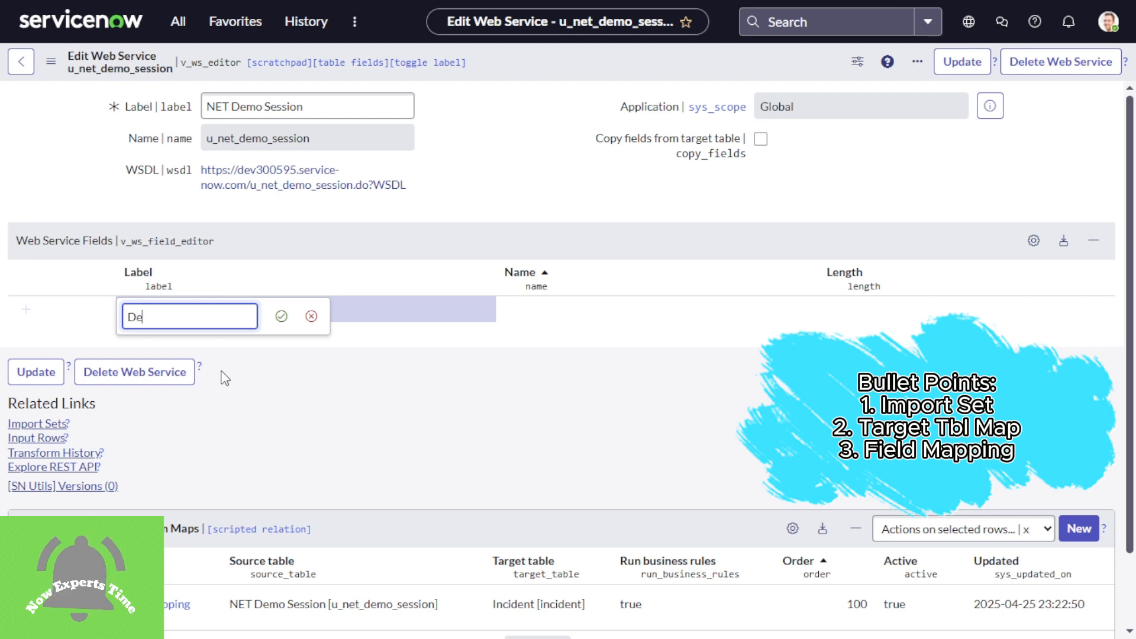
text(scr)
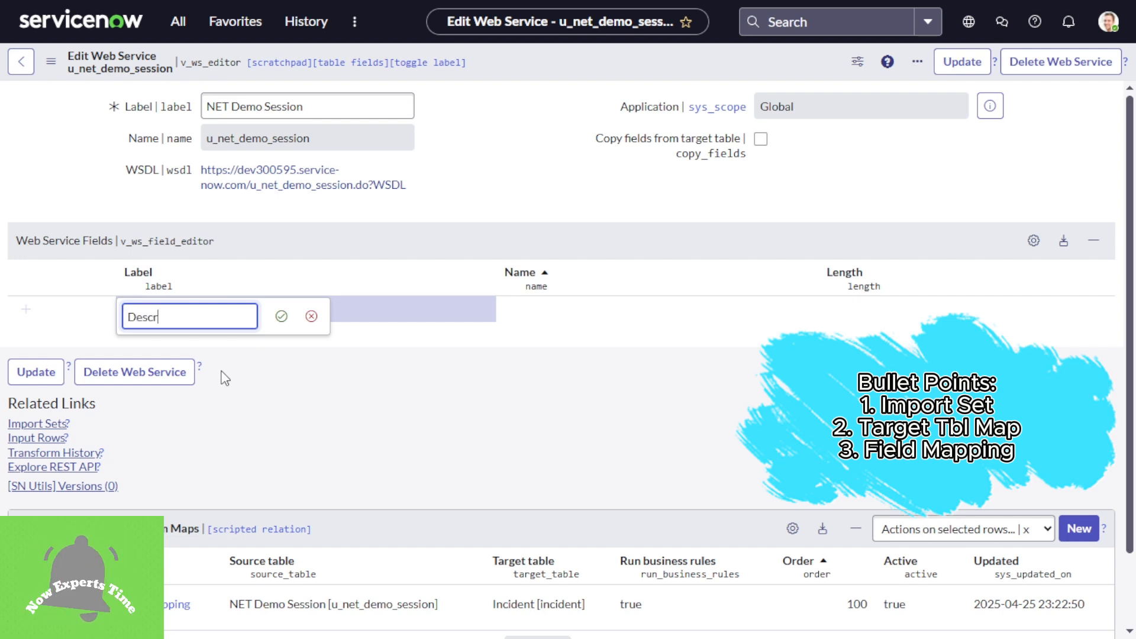
text(iption)
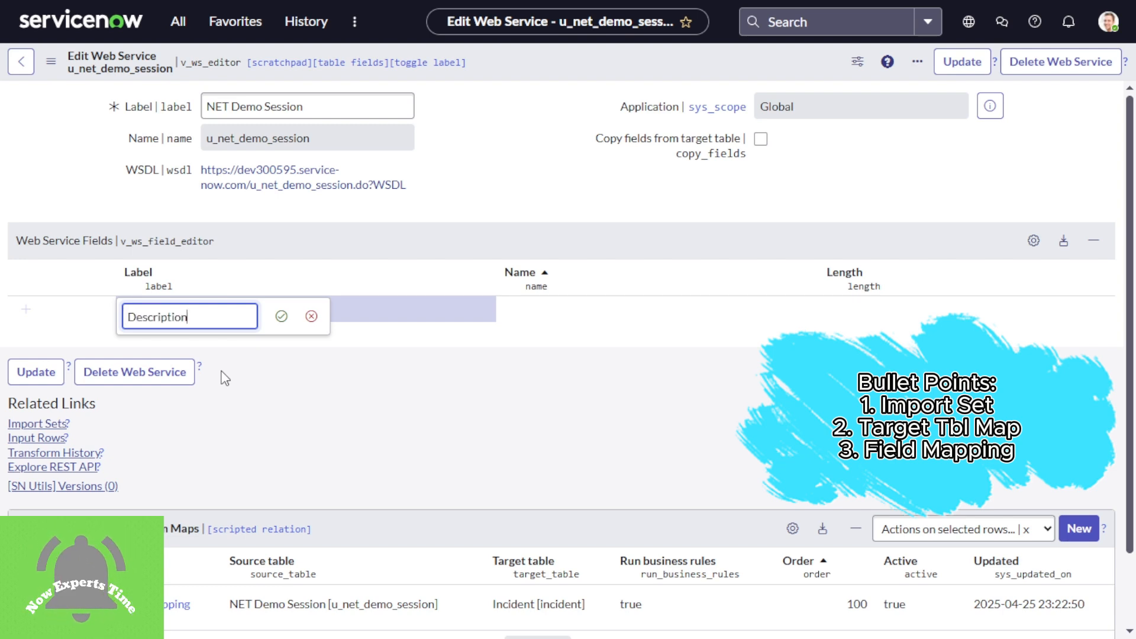
click(281, 316)
Add a second web service field labelled Short Description below the Description field
click(185, 334)
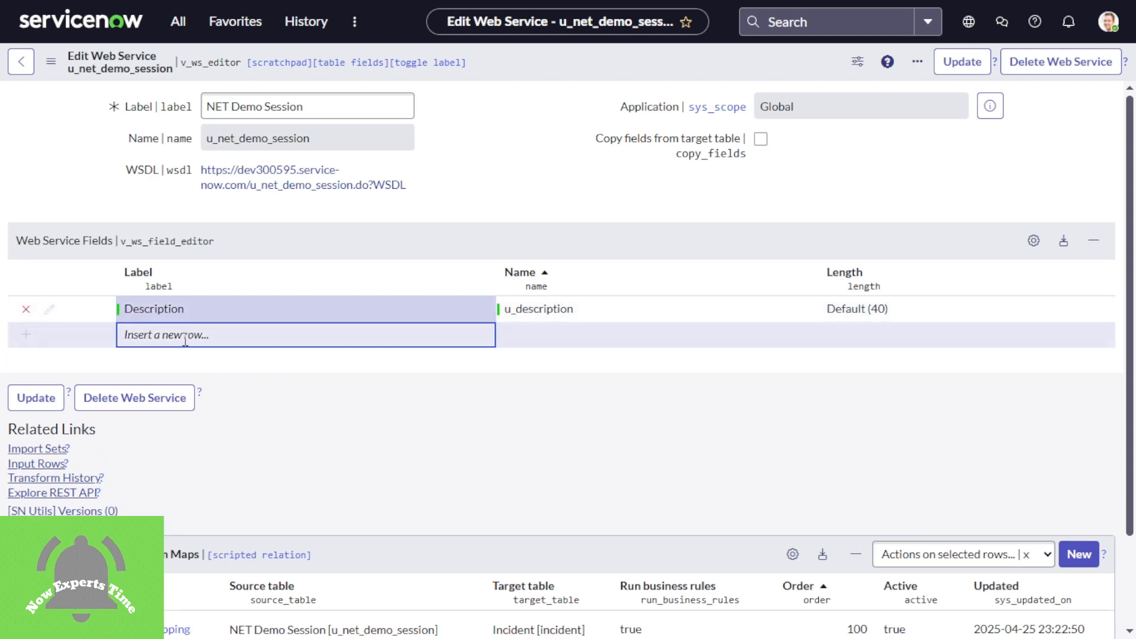
click(185, 334)
text(Short)
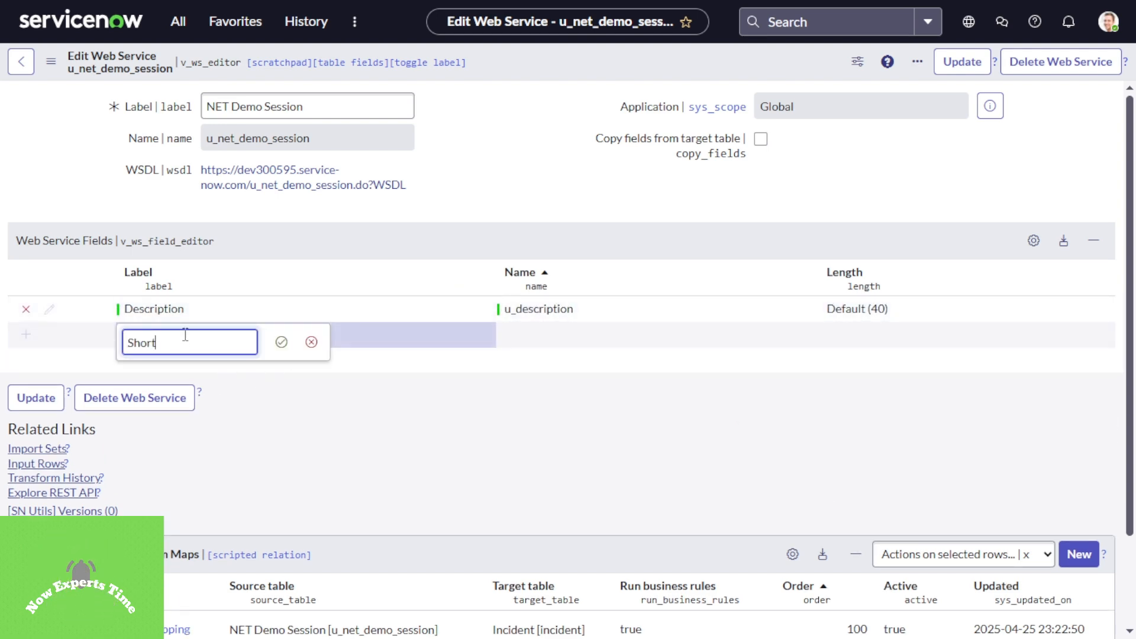
text( Description)
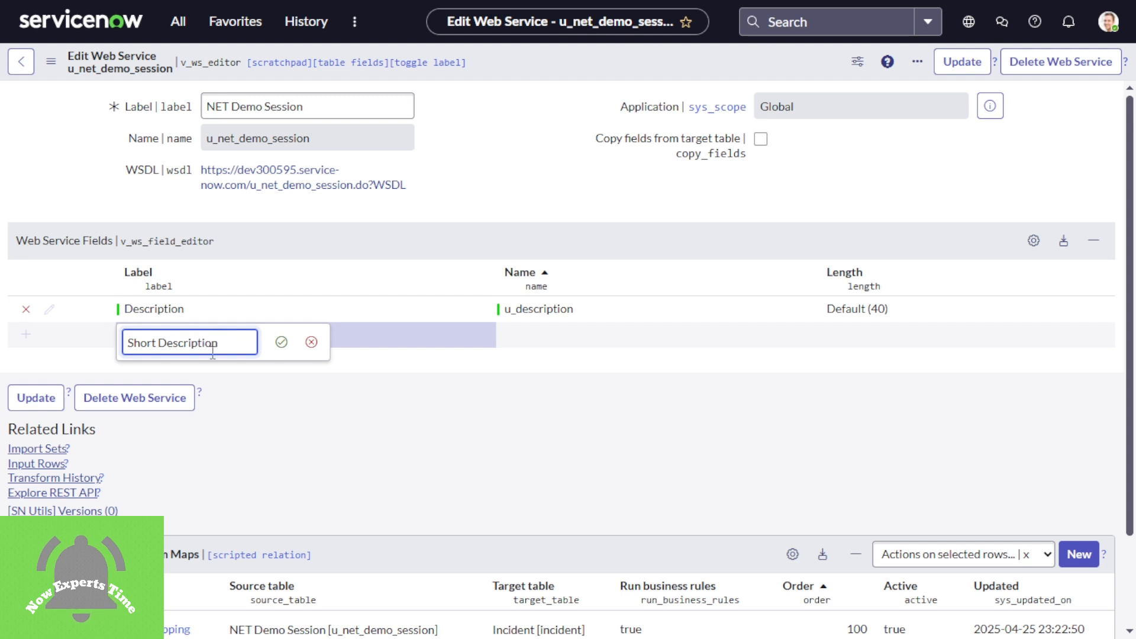
click(281, 342)
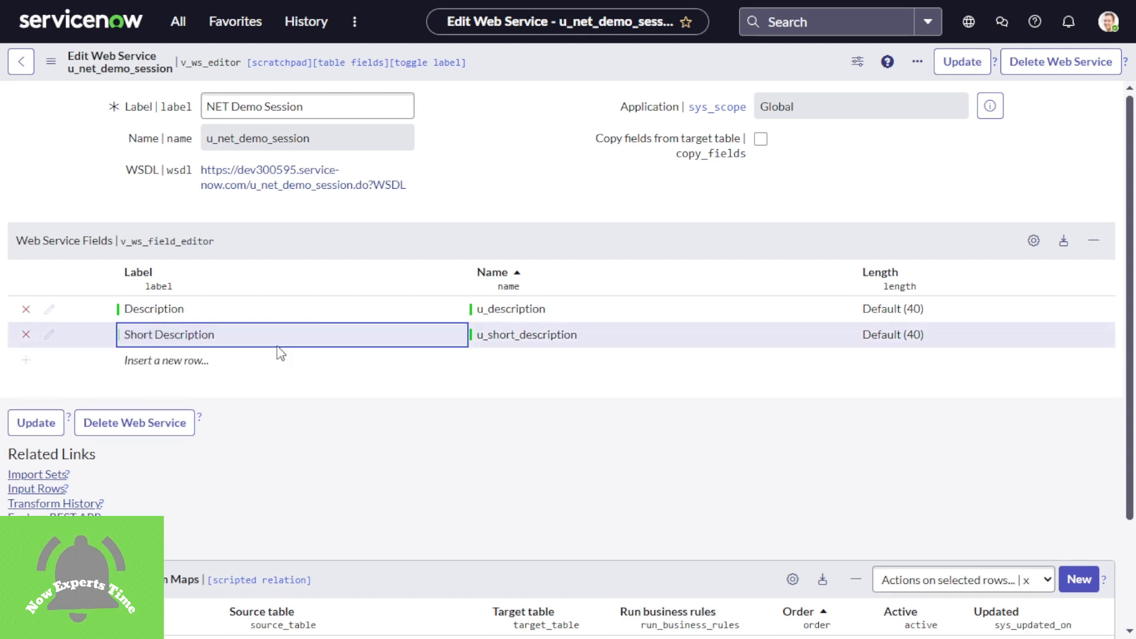
Relabel the two web service fields as "Imp Description" and "Imp Short Description"
double_click(195, 317)
click(198, 306)
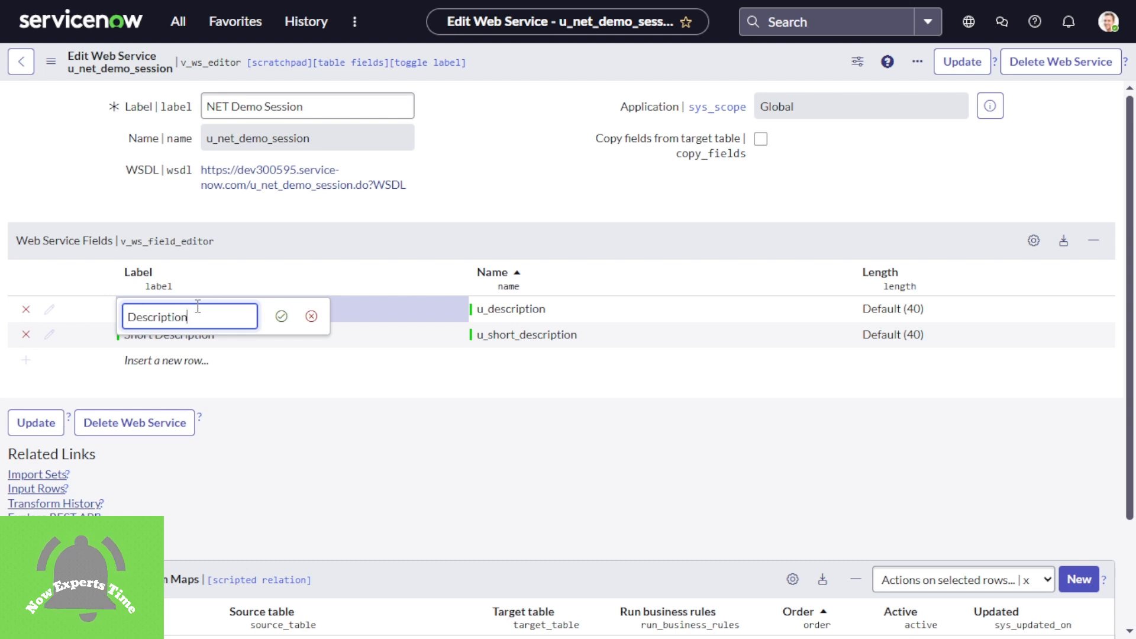
text(Imp)
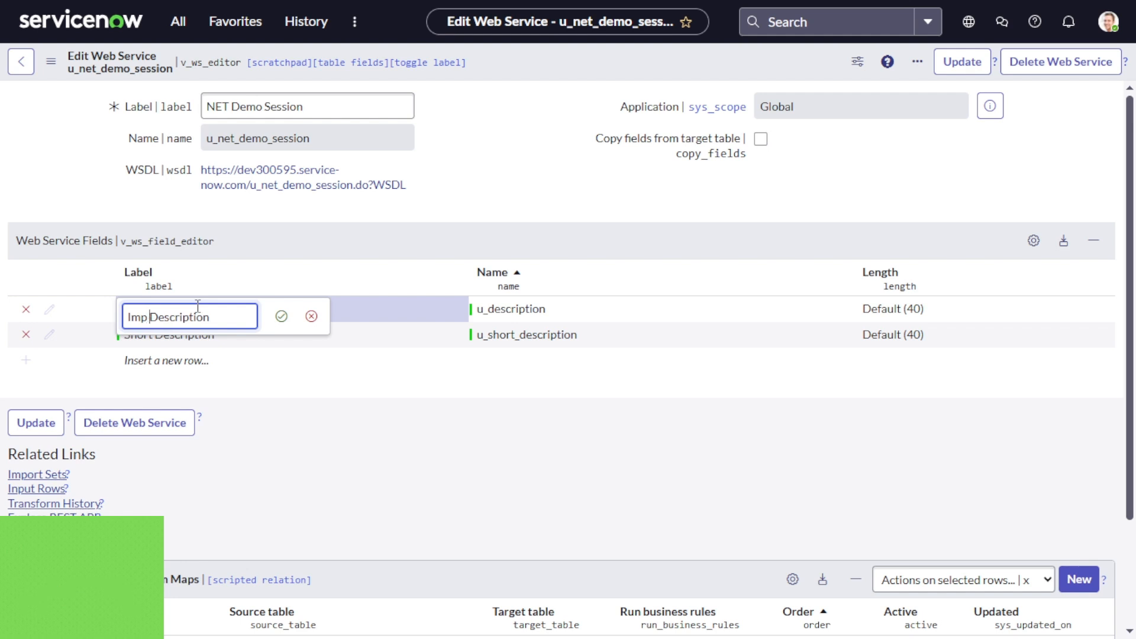
click(281, 316)
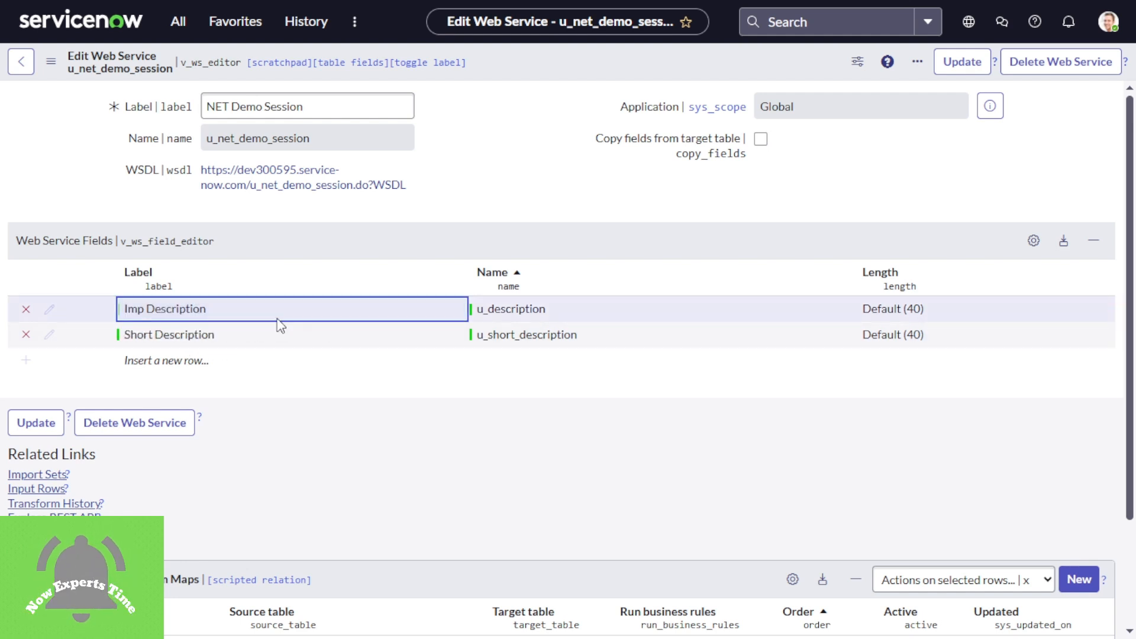
double_click(140, 335)
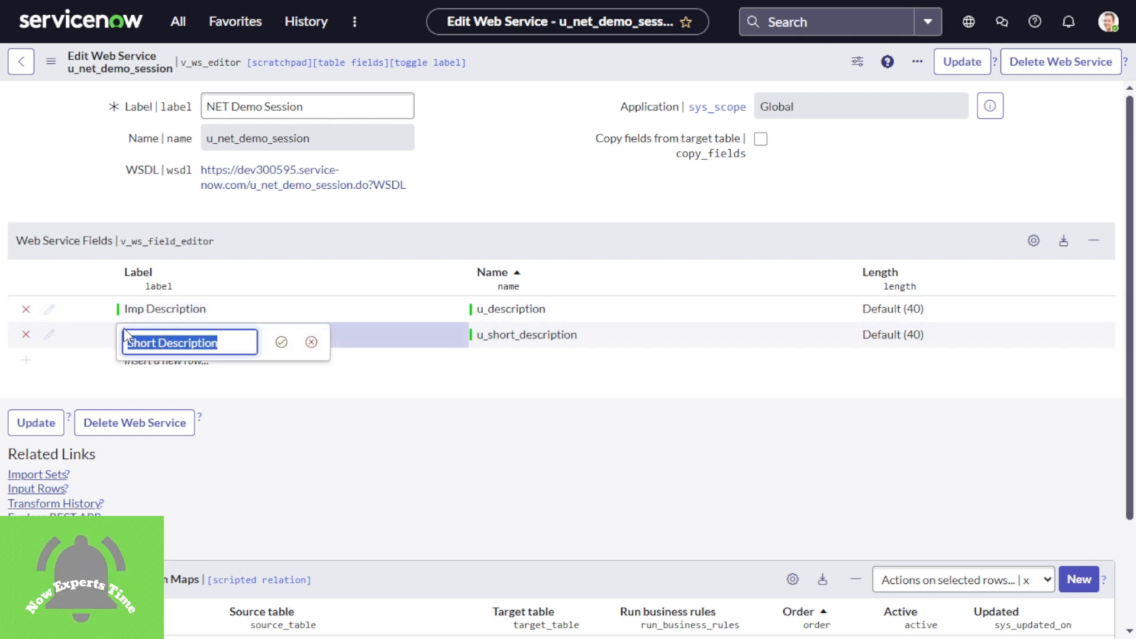
click(124, 331)
text(Imp)
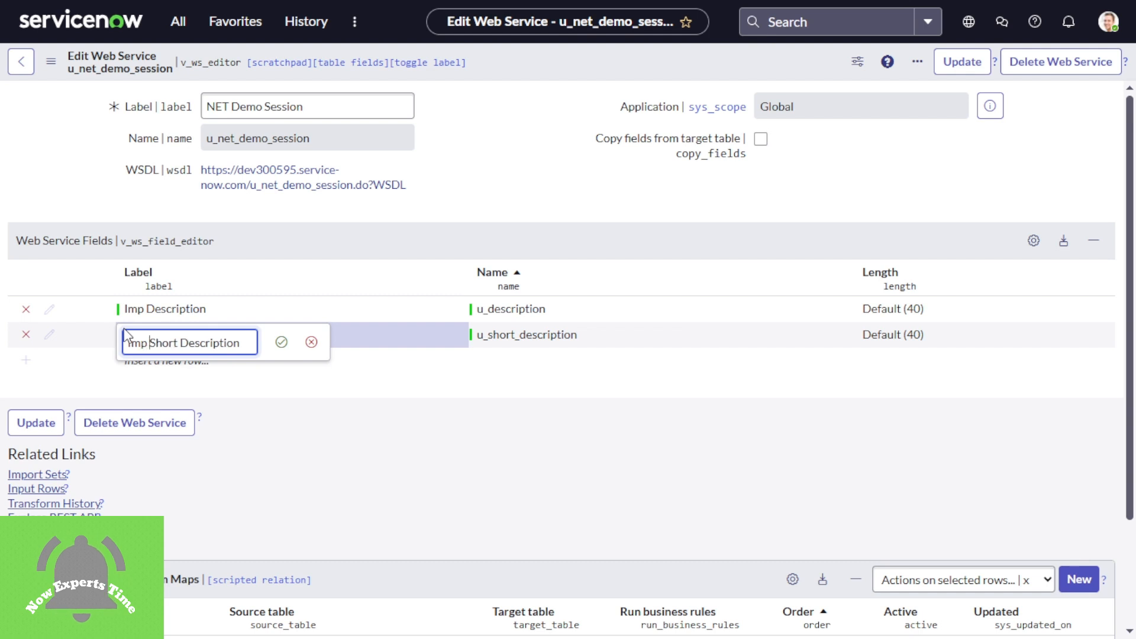
click(281, 342)
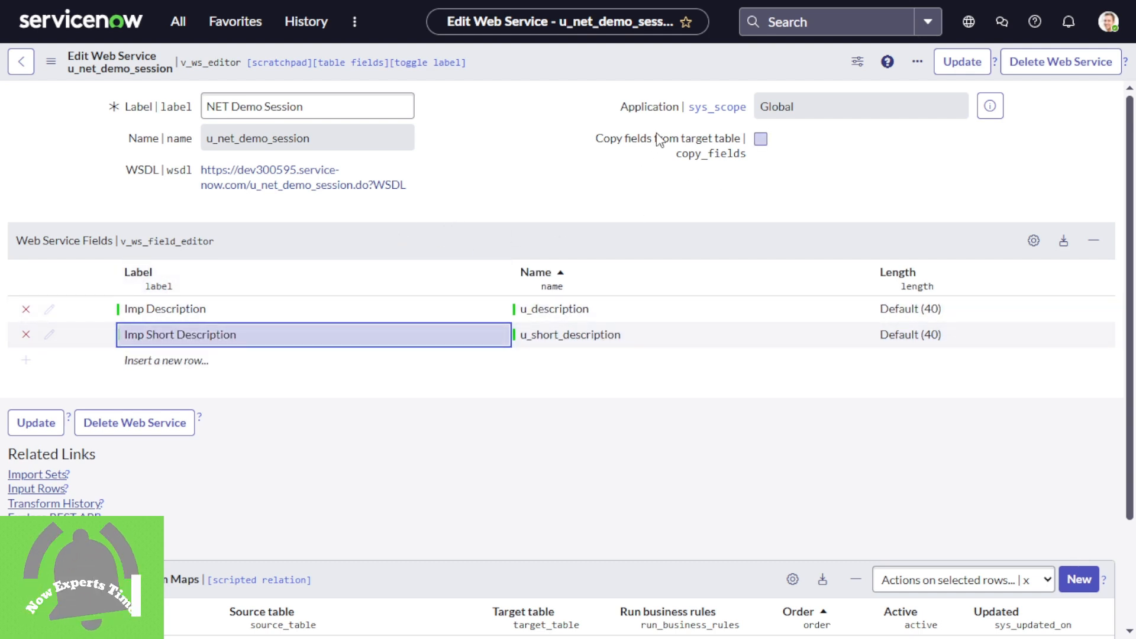
Update the web service record to save its fields and leave the new transform map form without submitting it
right_click(662, 60)
mouse_move(757, 109)
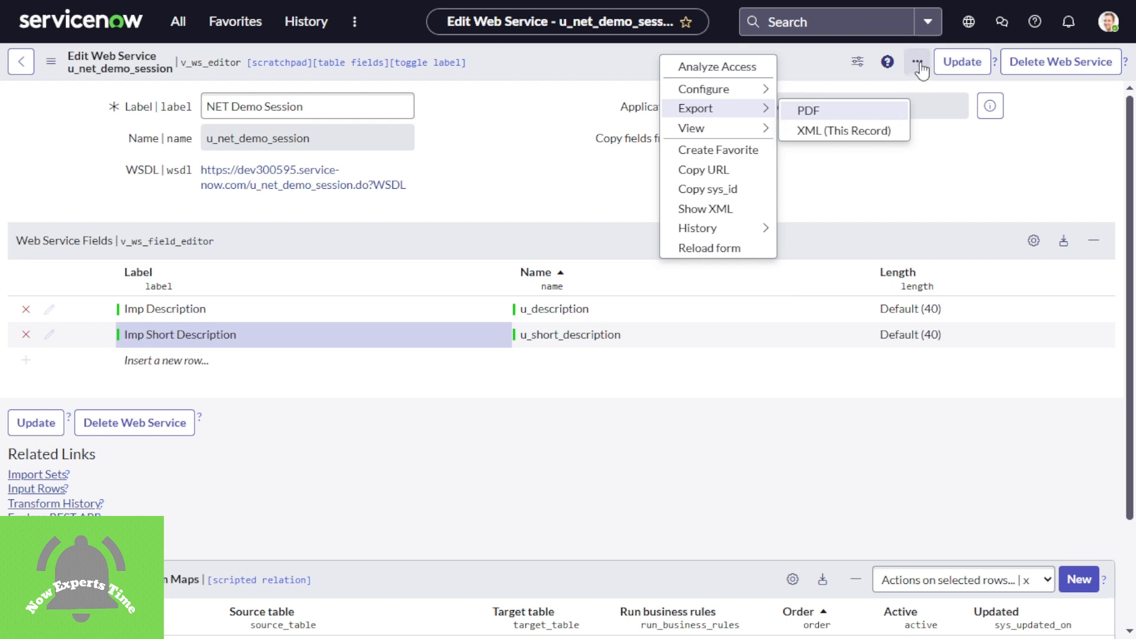
click(945, 62)
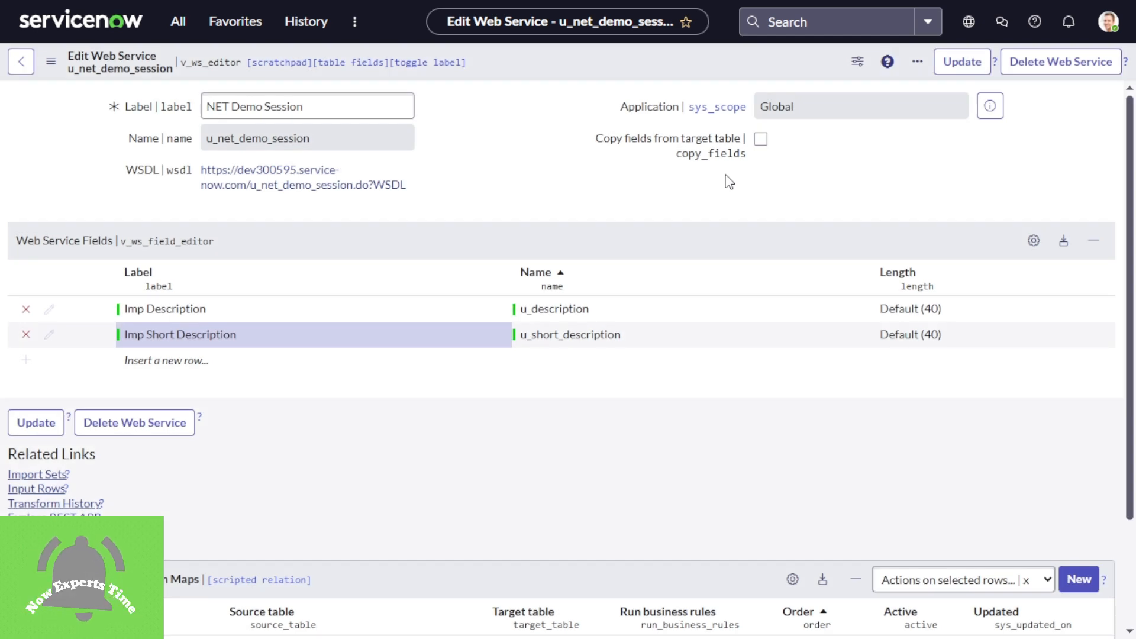
scroll(673, 259, down, 3)
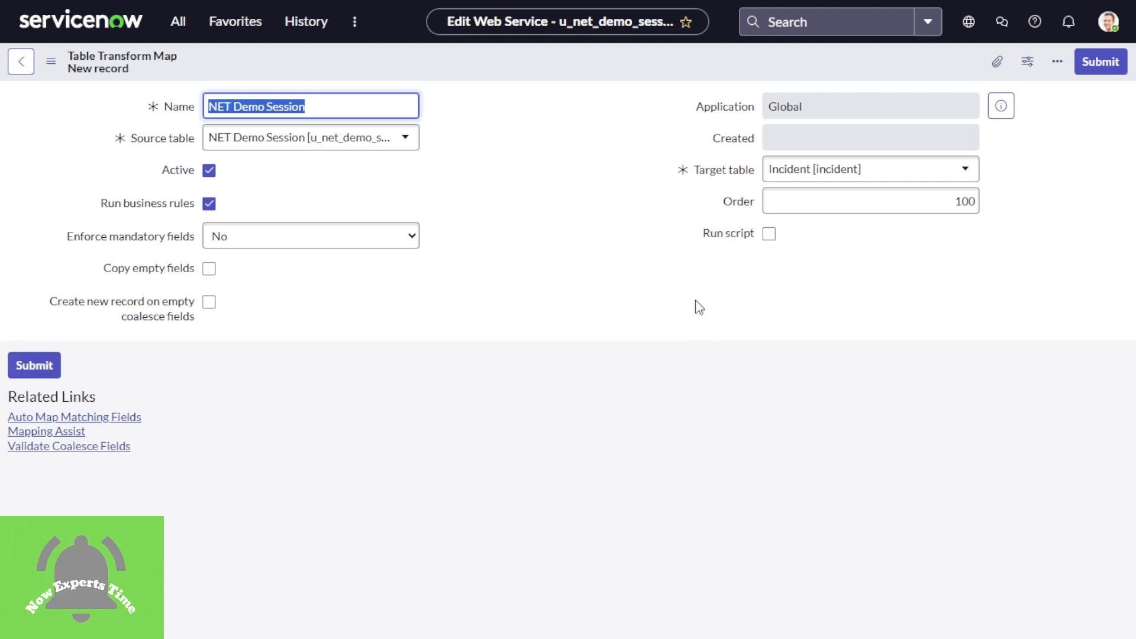
click(21, 61)
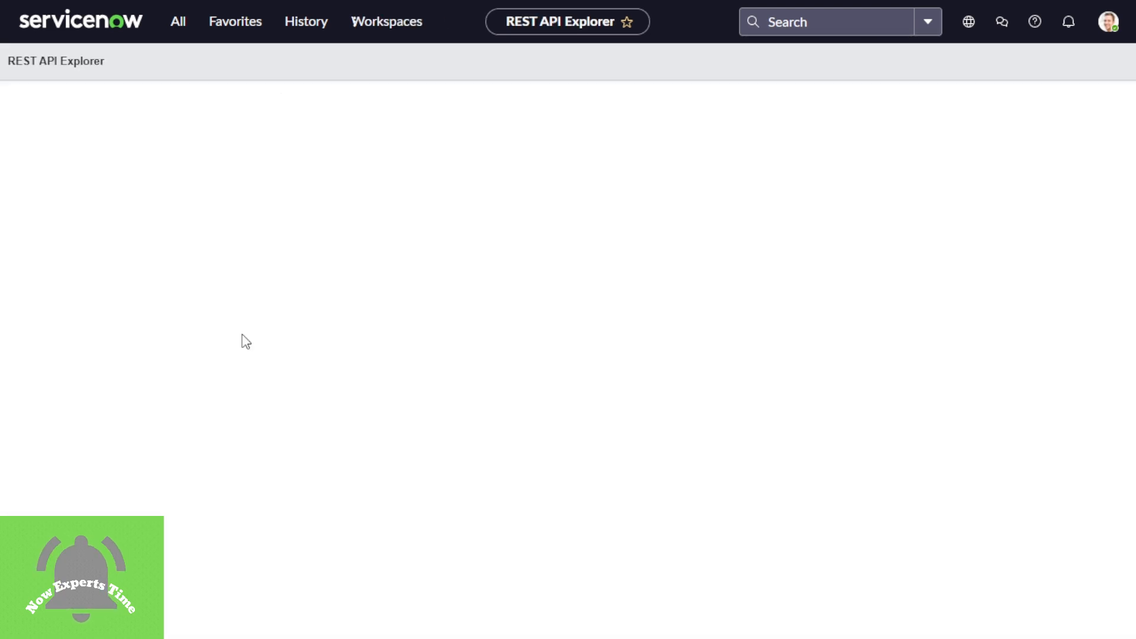
Reopen the NET Demo Session web service from the application modules and open its Incident Table Mapping transform map
click(178, 23)
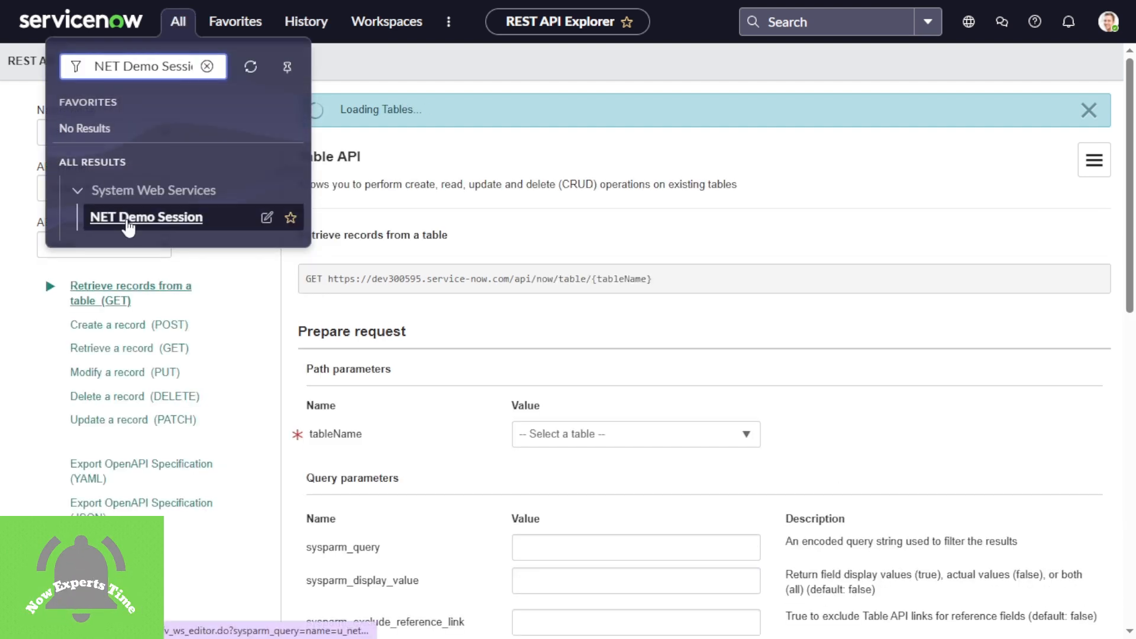
click(127, 220)
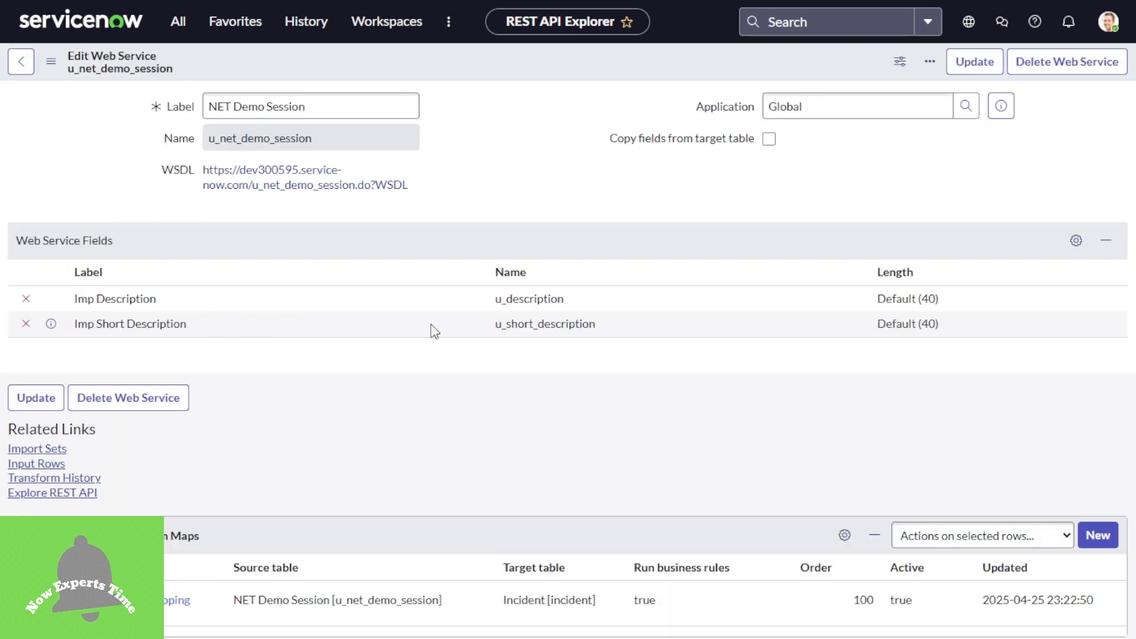
click(156, 599)
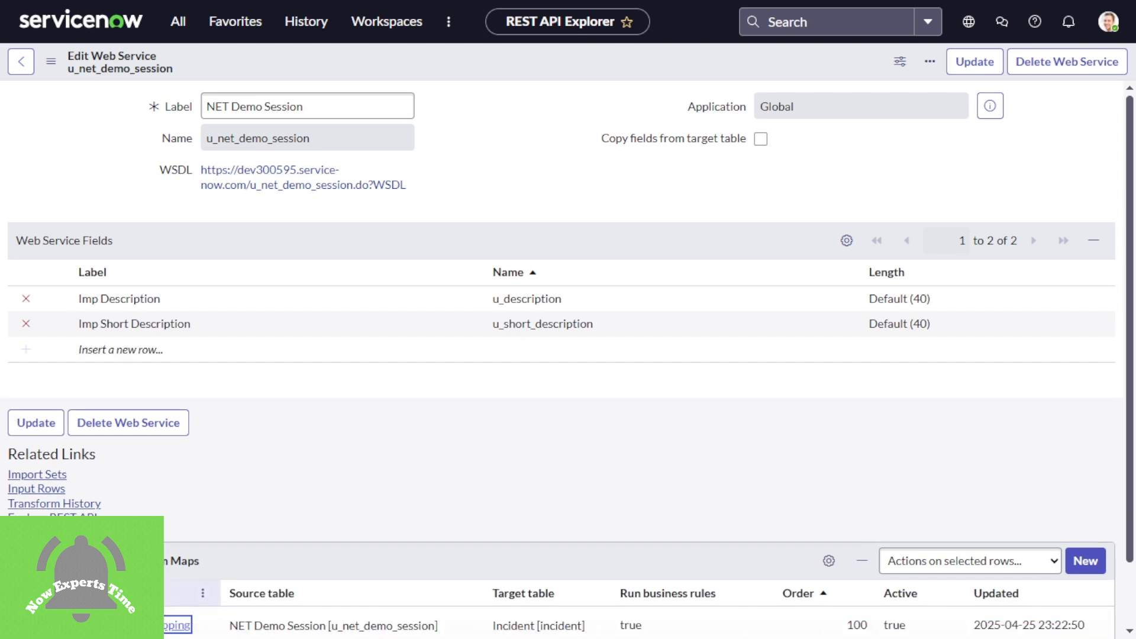
scroll(293, 518, down, 1)
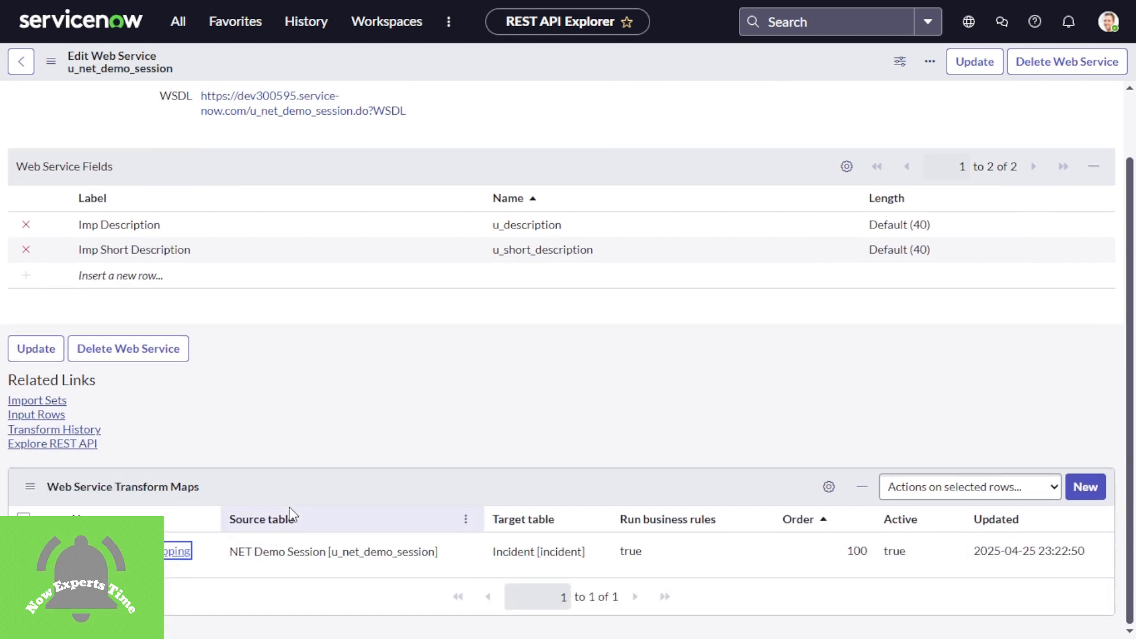
click(185, 550)
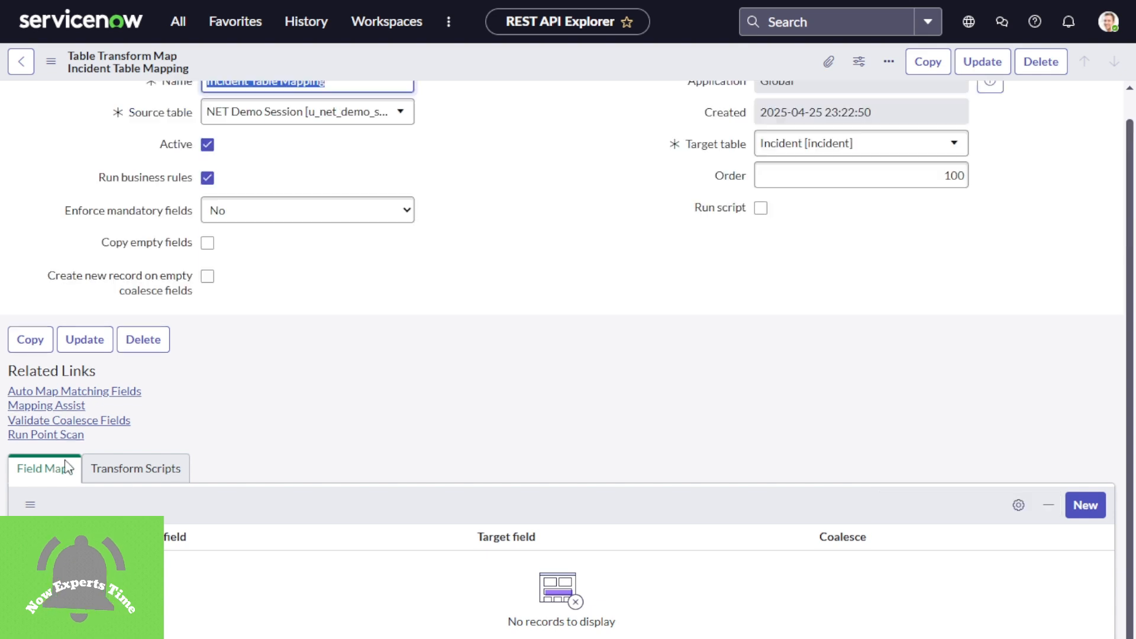
Start a new field map on the Incident Table Mapping transform map with Imp Description as its source field
click(1087, 518)
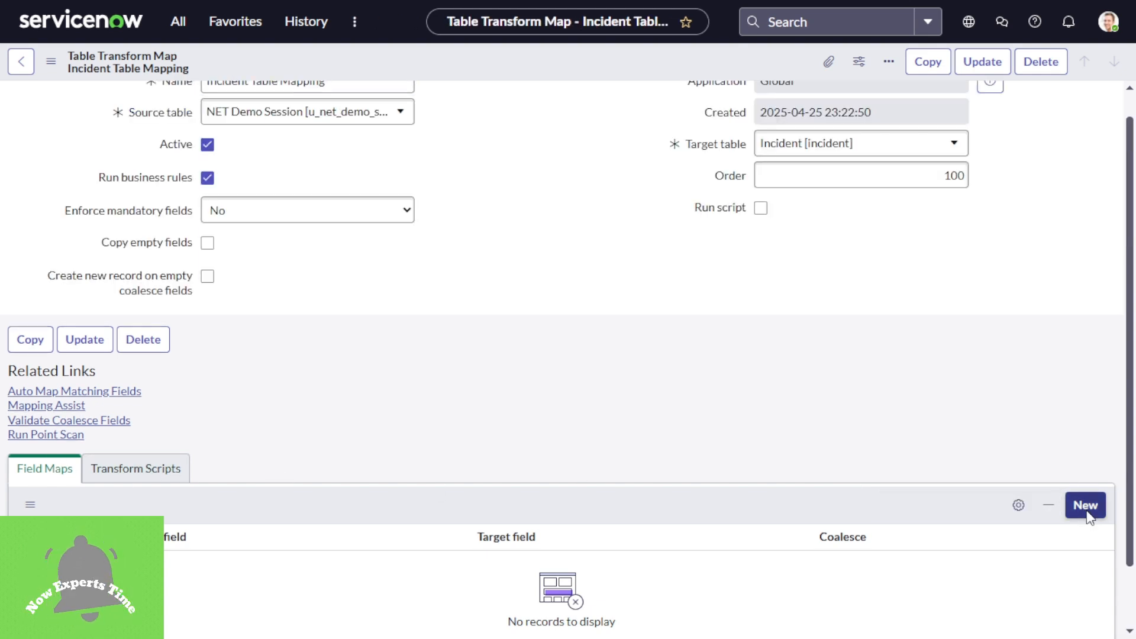
double_click(654, 434)
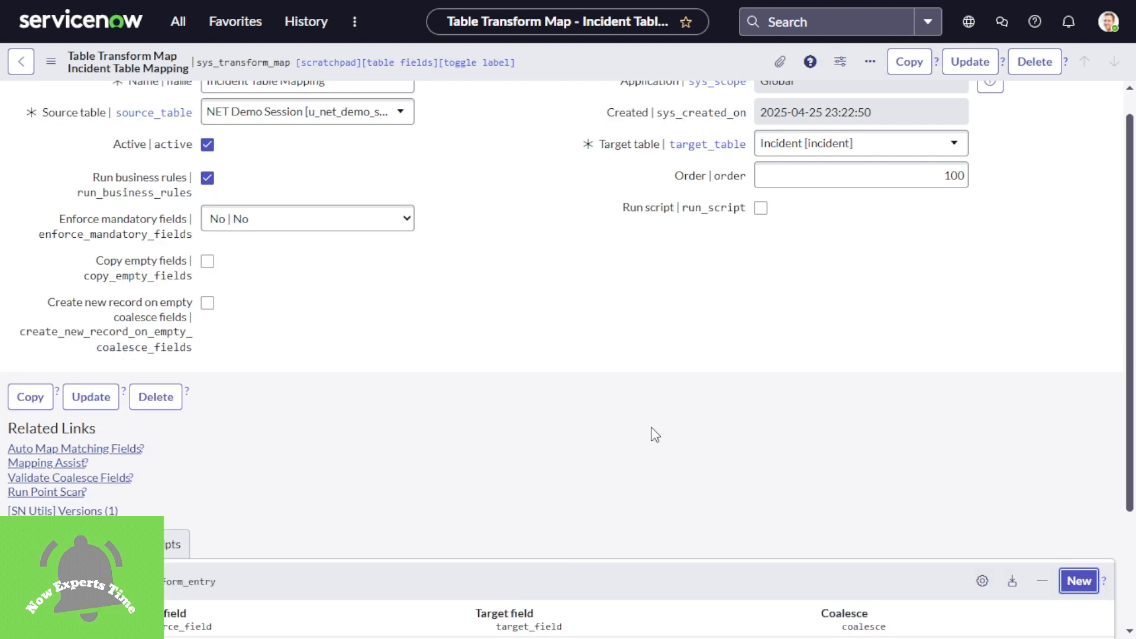
click(1075, 592)
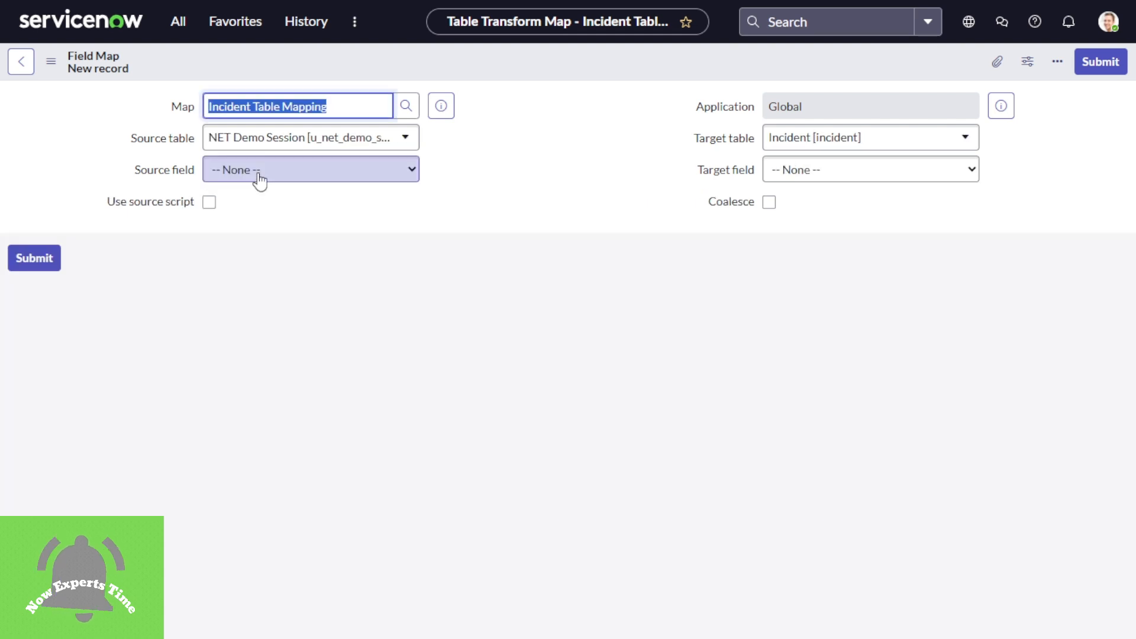
click(259, 177)
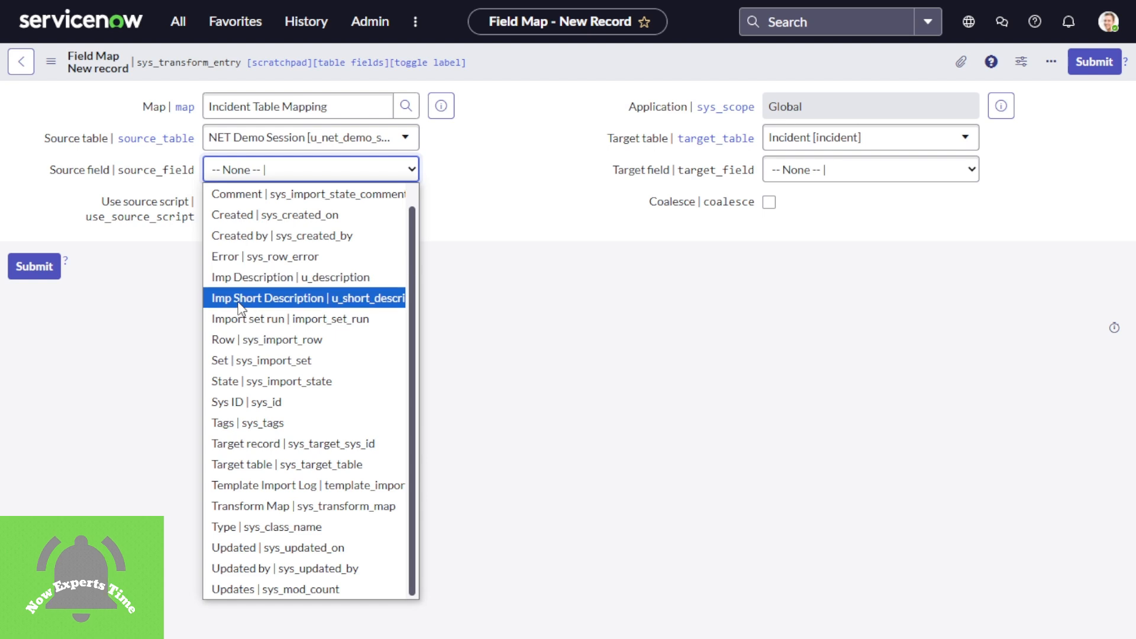
click(278, 278)
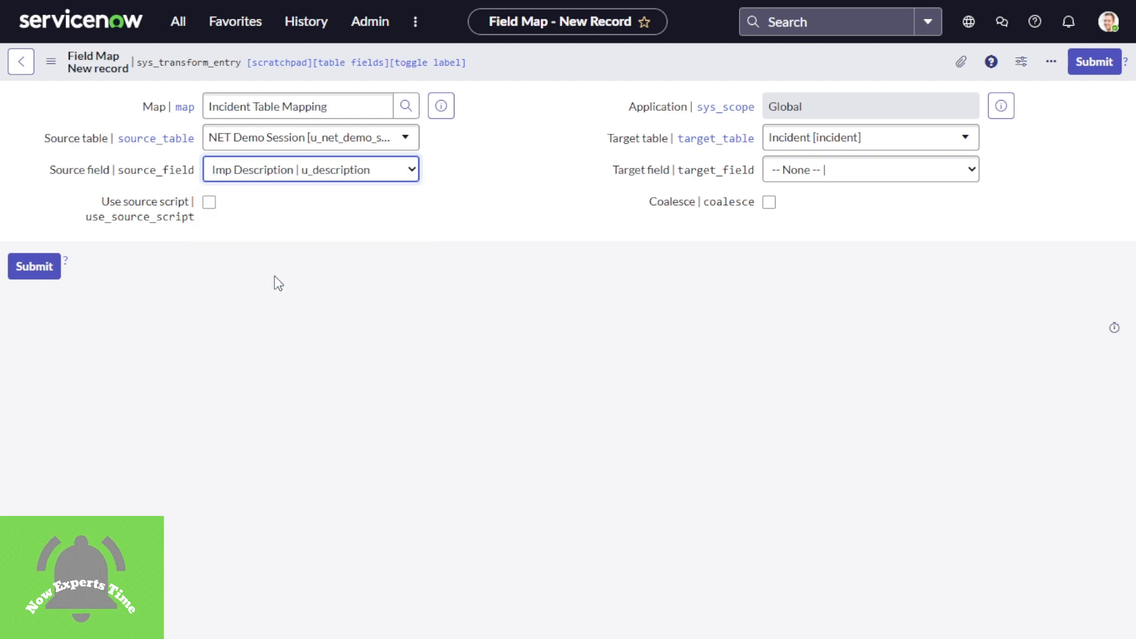
Set the field map's target field to Description, save it and return to the transform map
click(836, 178)
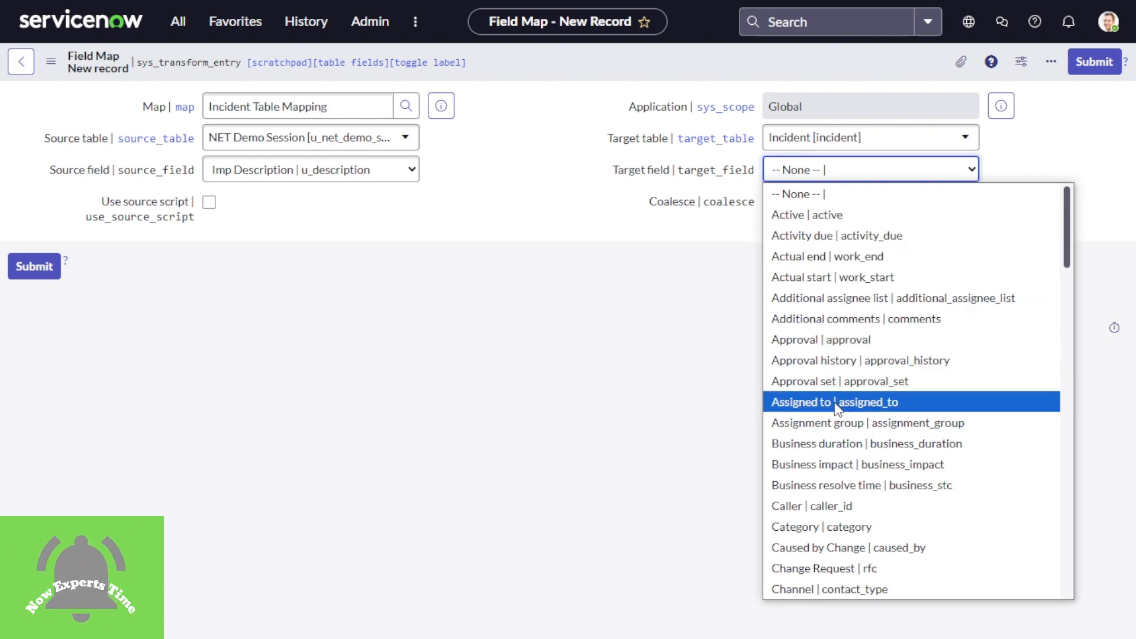
key(d)
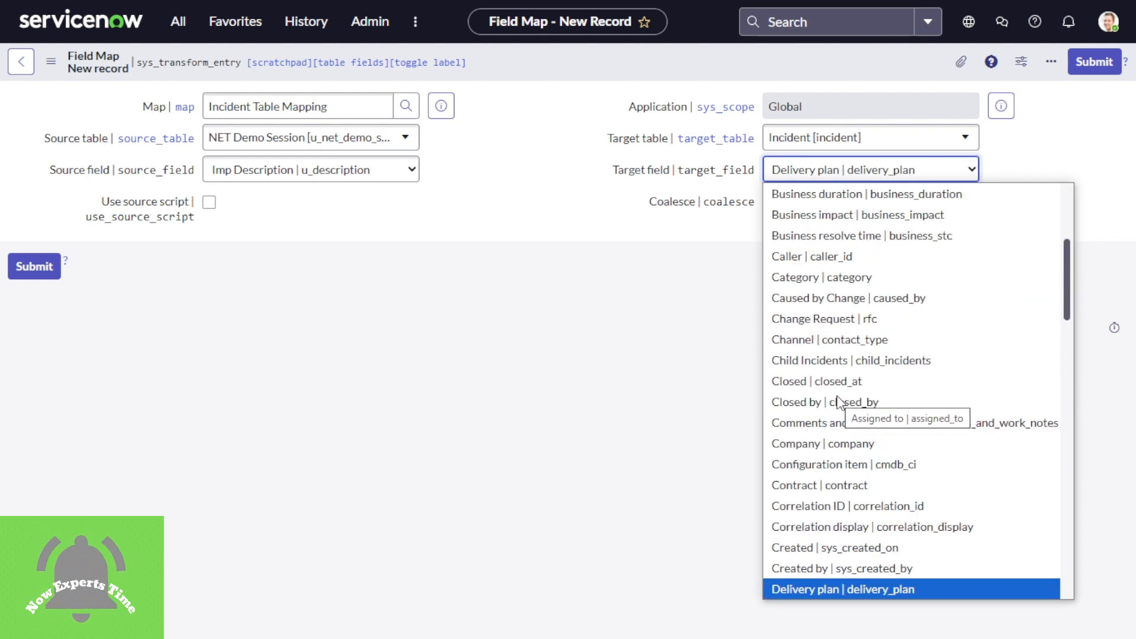
key(Down)
key(Down)
key(Down)
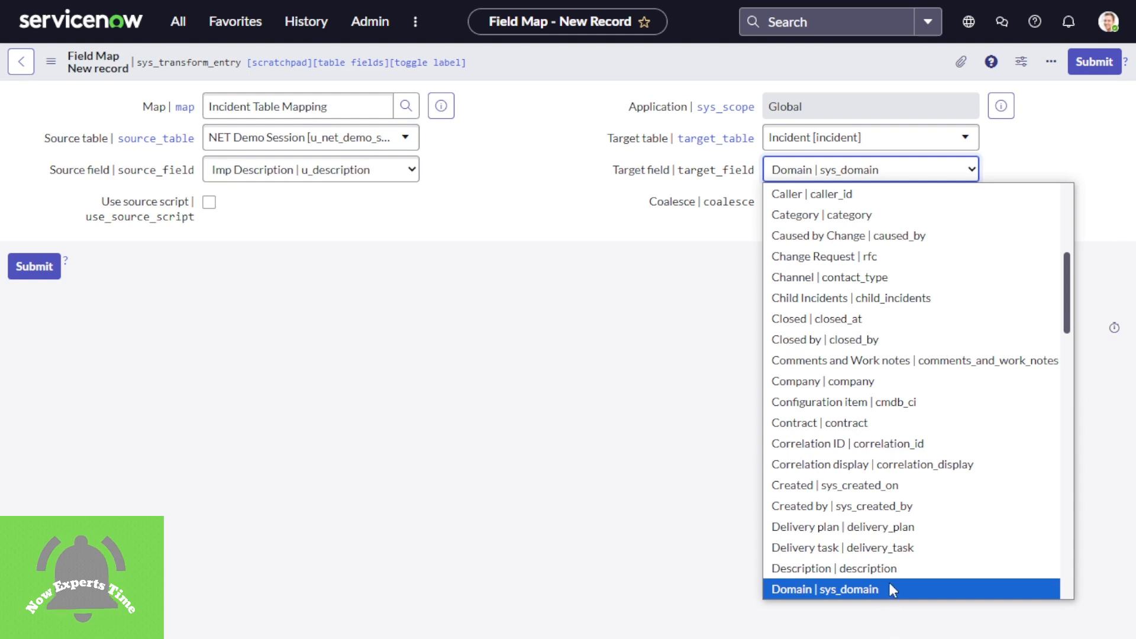
click(849, 568)
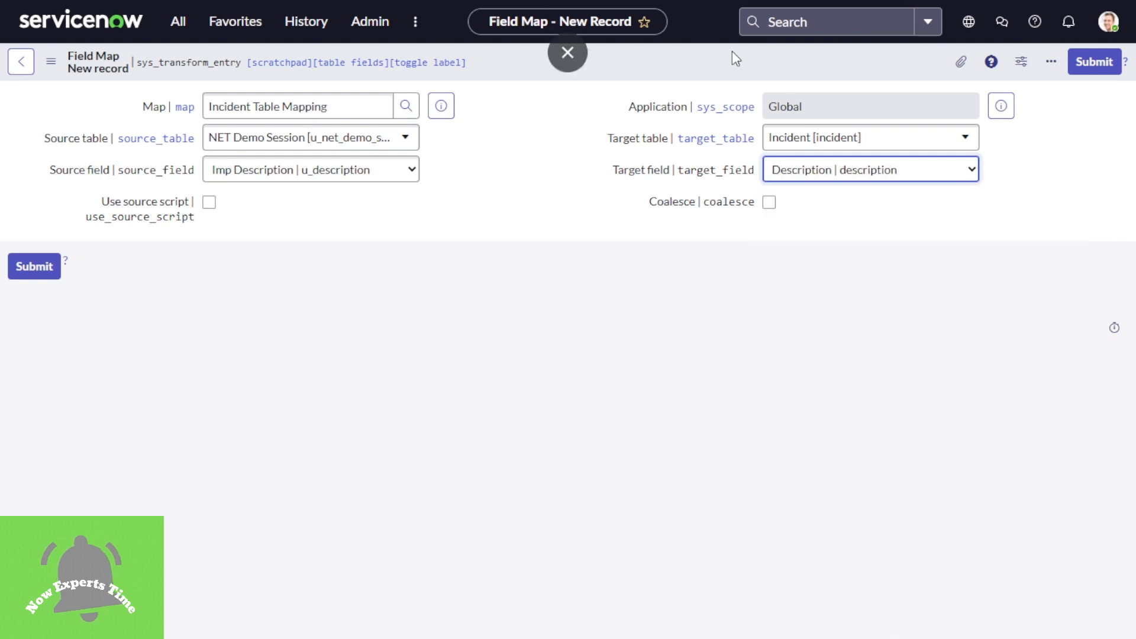
right_click(747, 58)
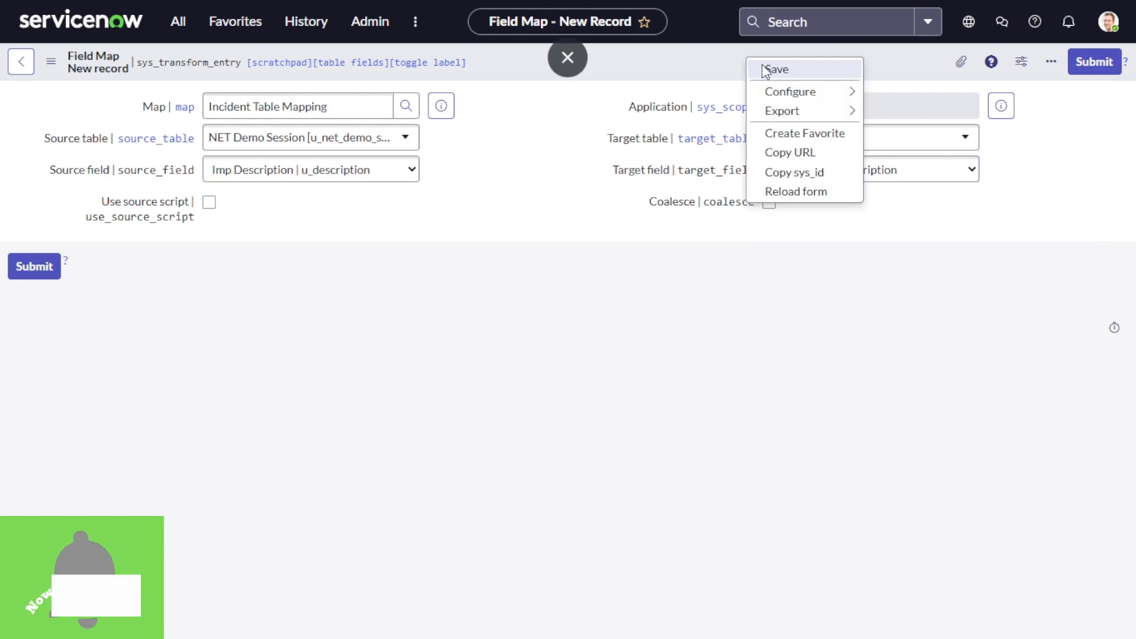
click(765, 69)
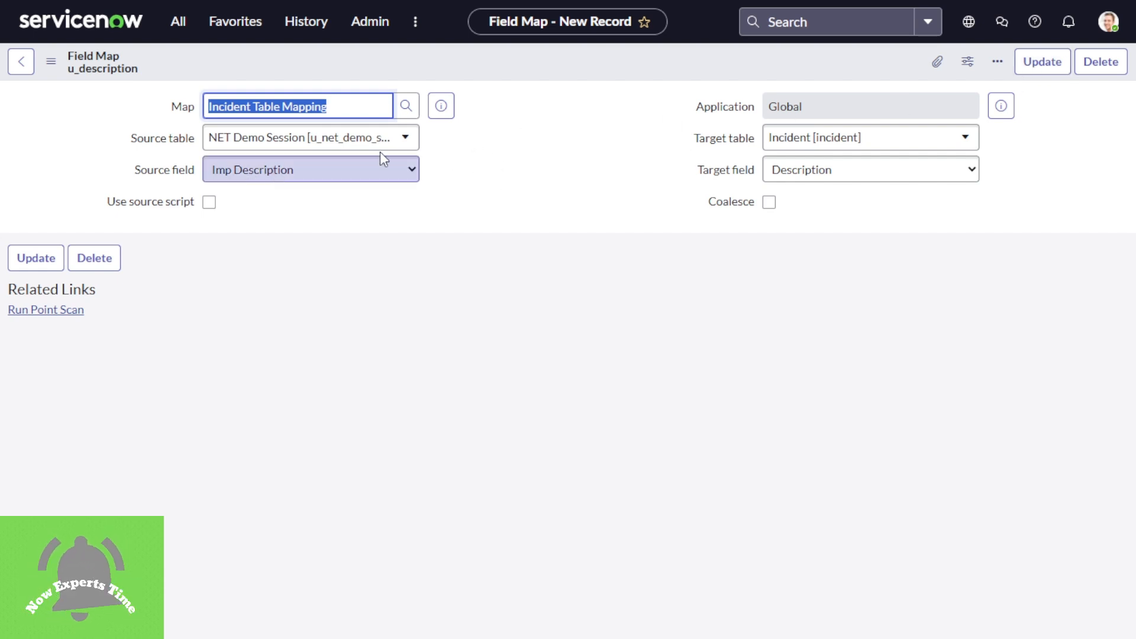
click(1031, 64)
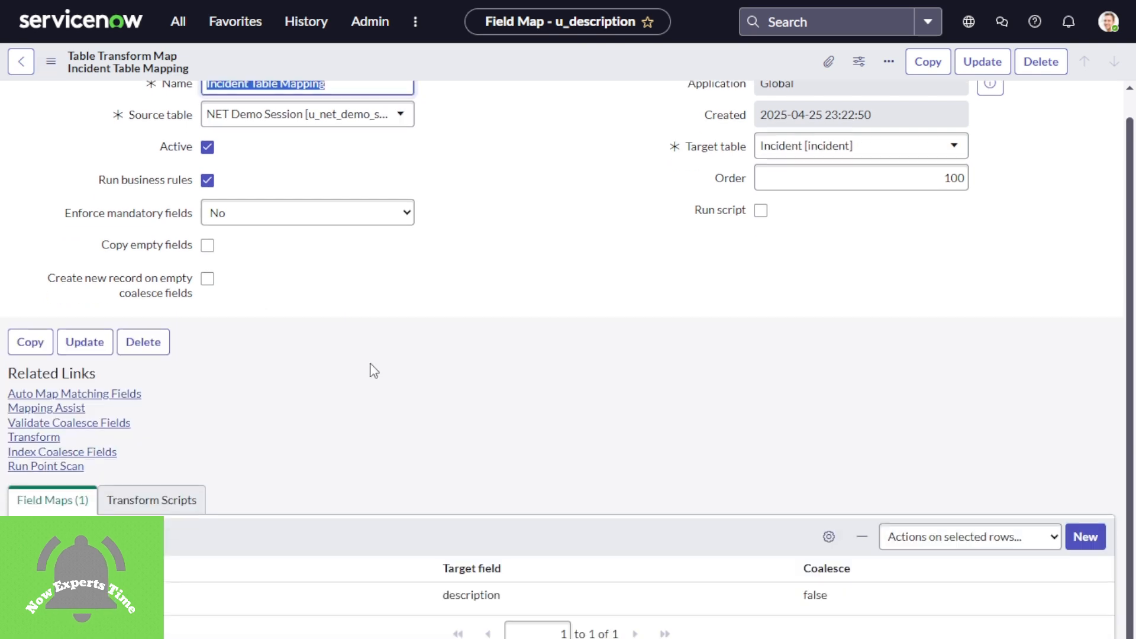
Start a second field map on the transform map with Imp Short Description as its source field
click(1085, 539)
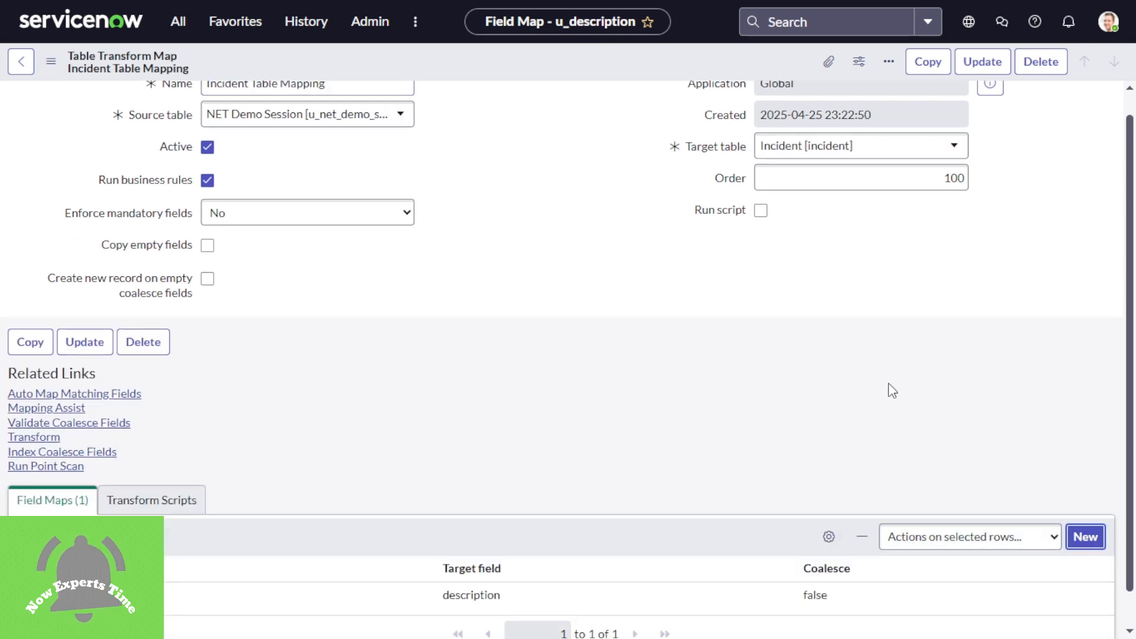
click(1085, 537)
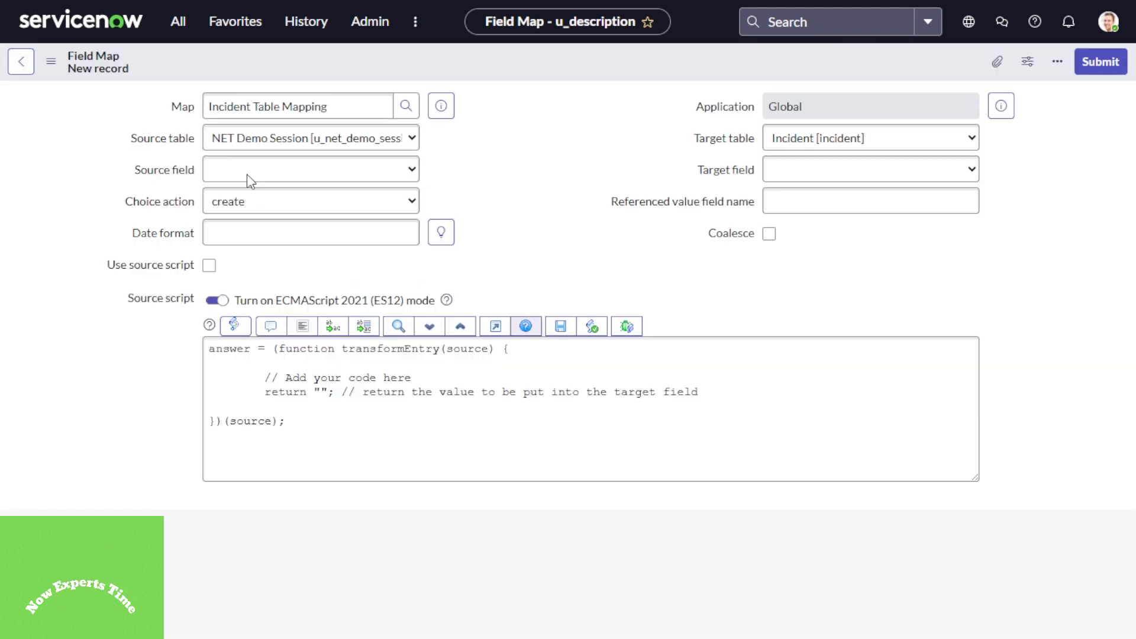
click(247, 177)
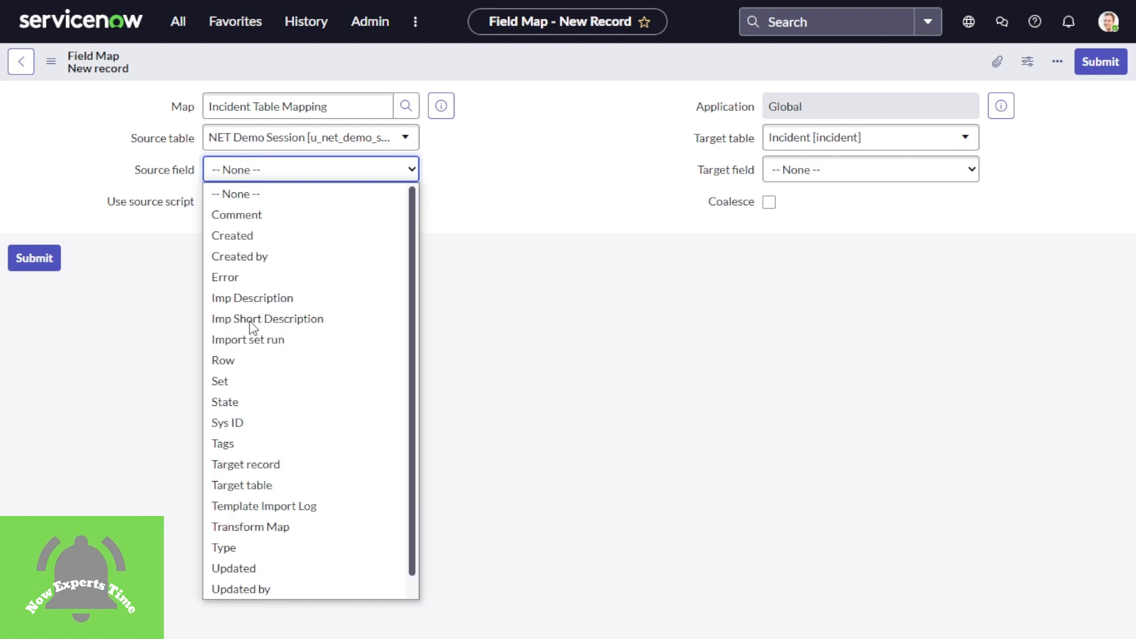
click(249, 322)
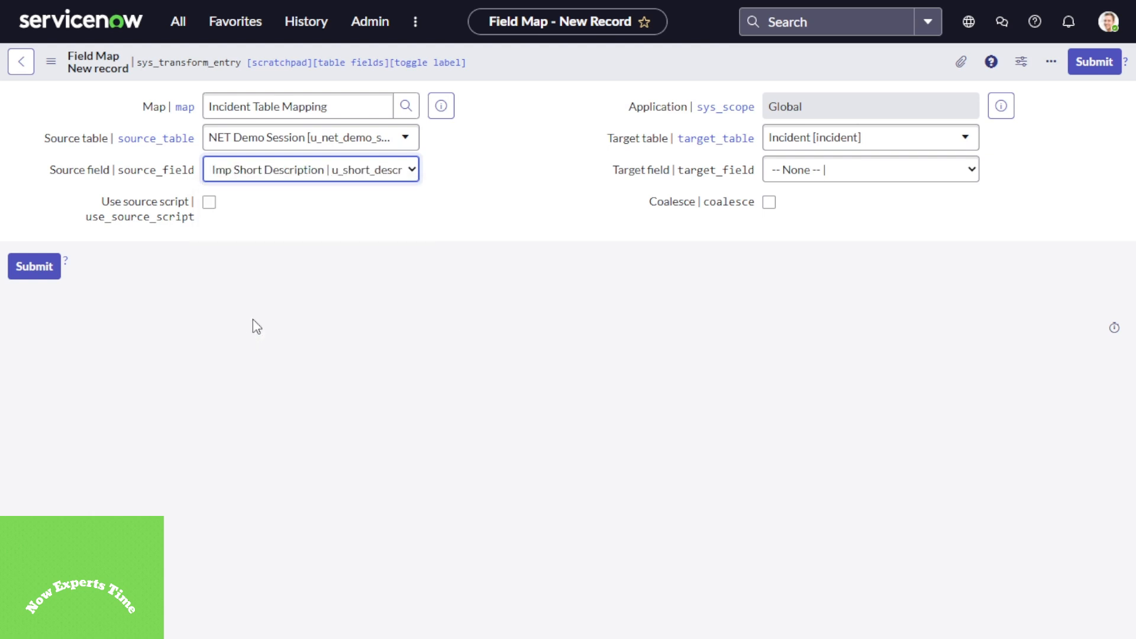
Set the second field map's target field to Short description and submit the record
click(850, 173)
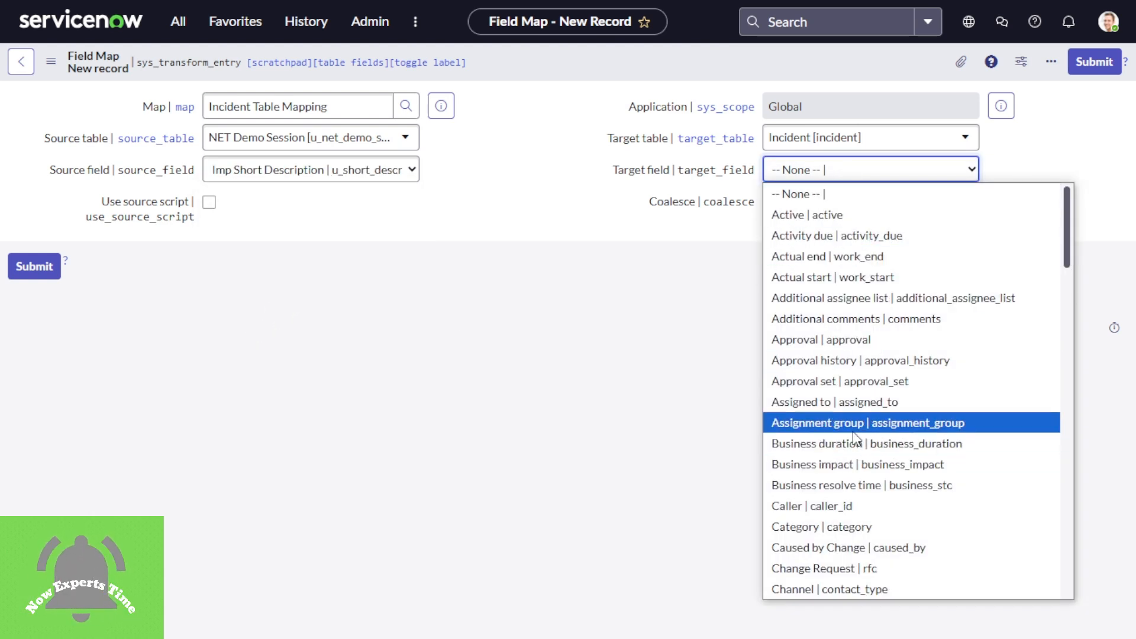
key(s)
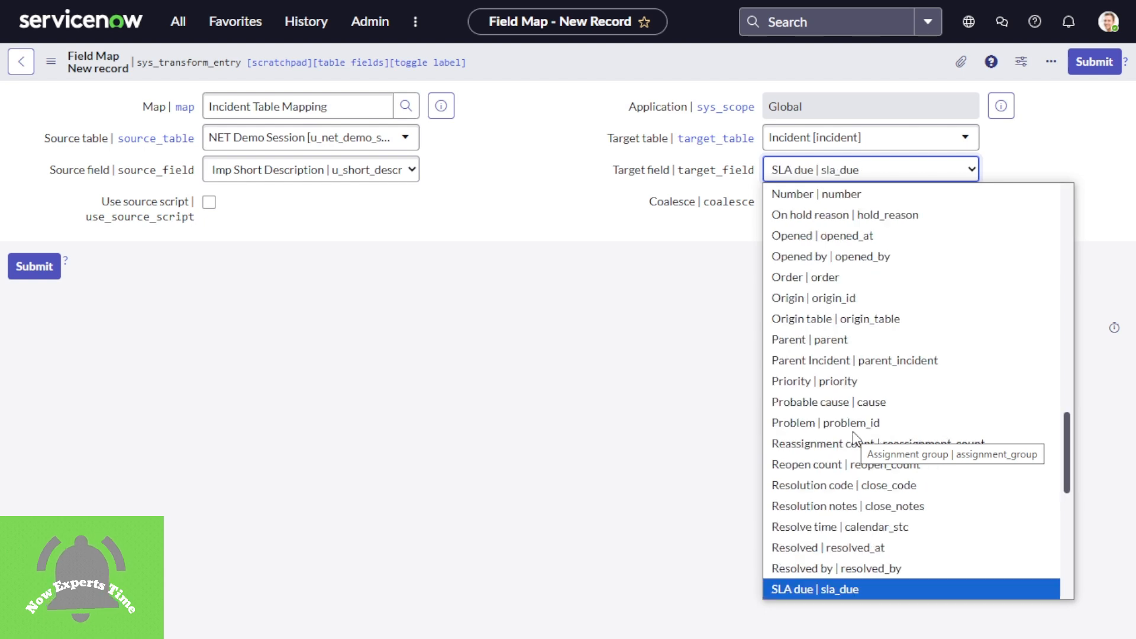
key(s)
key(s)
key(s)
key(s)
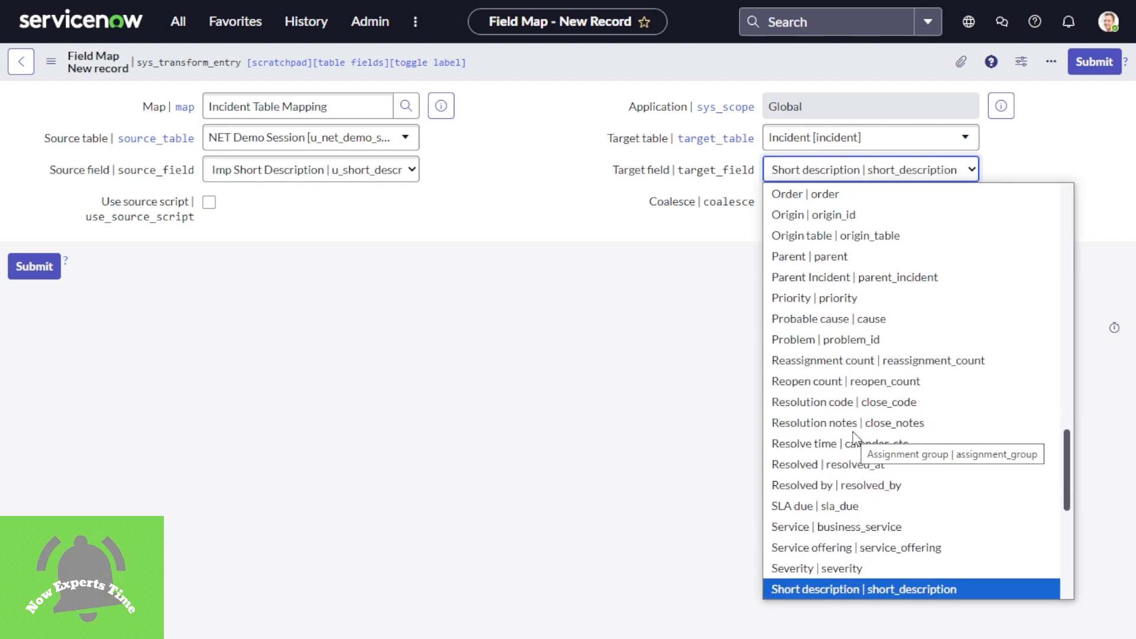
click(852, 591)
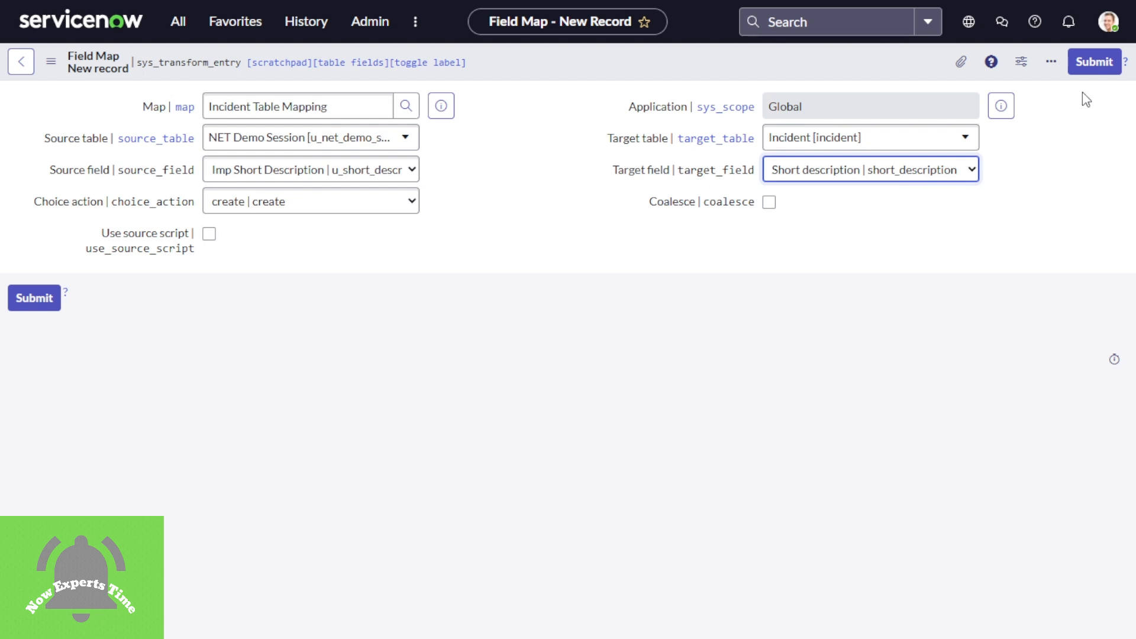
click(1093, 63)
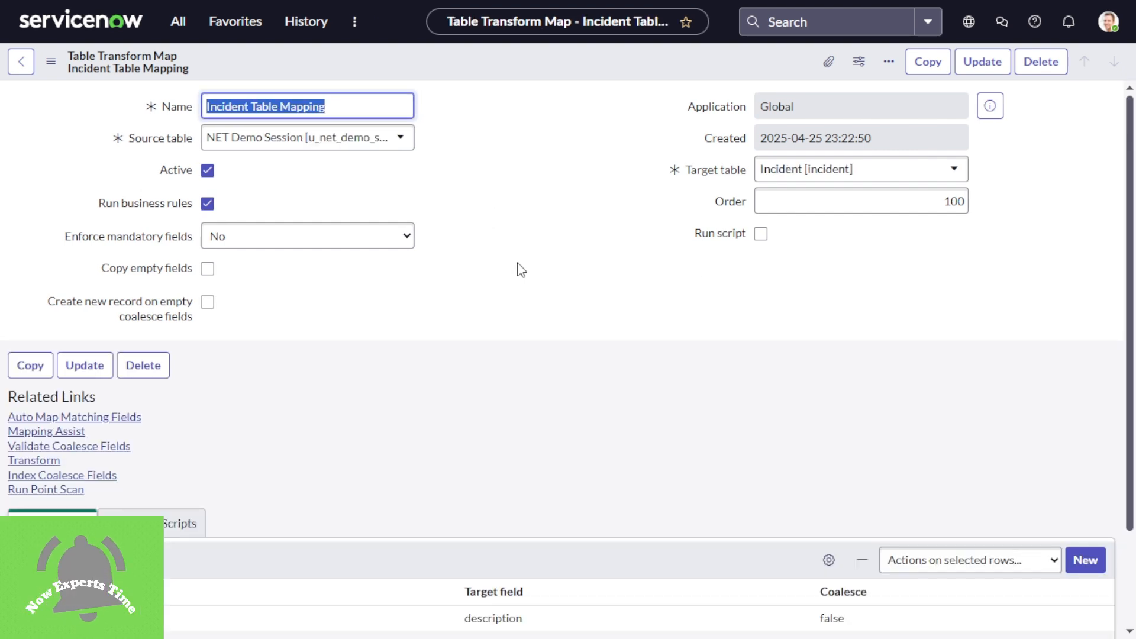
Filter the application modules for "REST" and look through the REST entries
scroll(563, 371, down, 2)
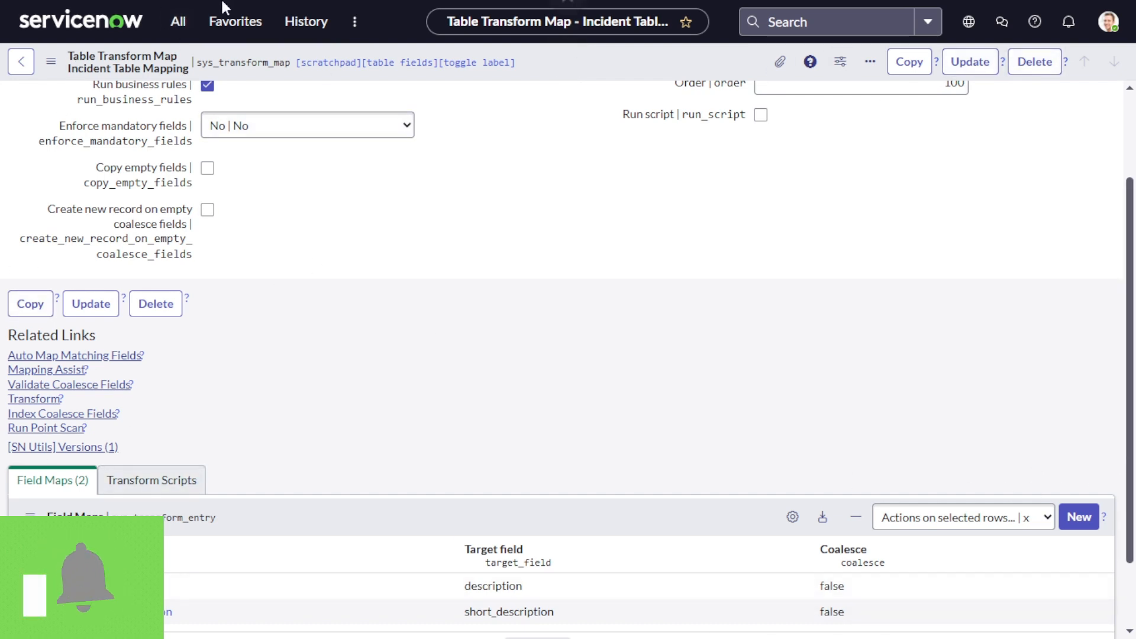
click(179, 23)
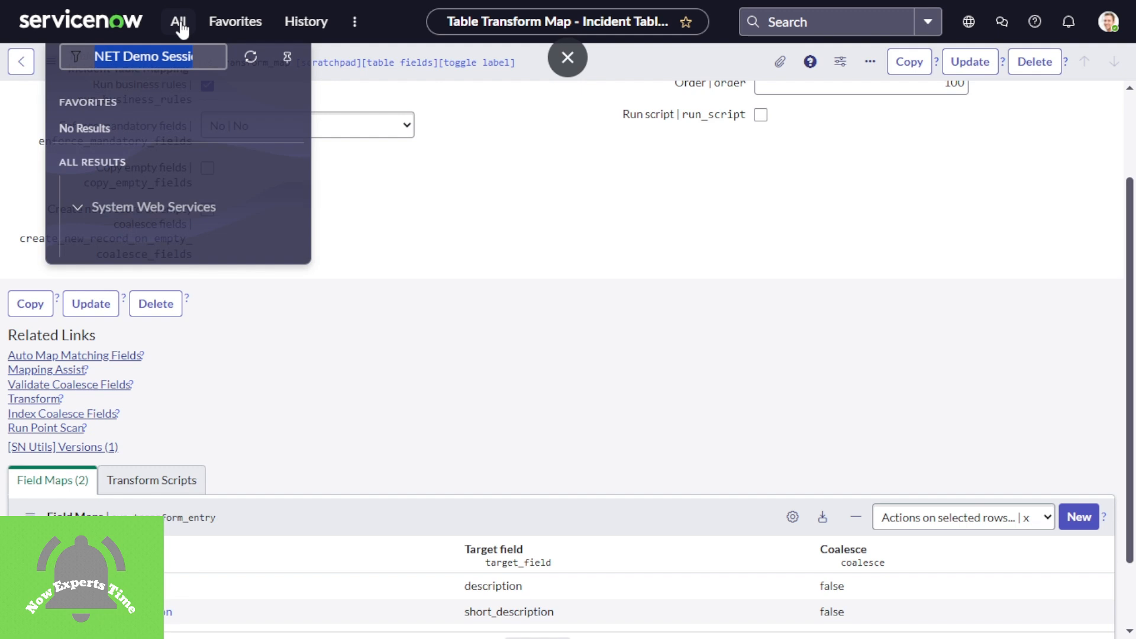
click(207, 62)
text(RES)
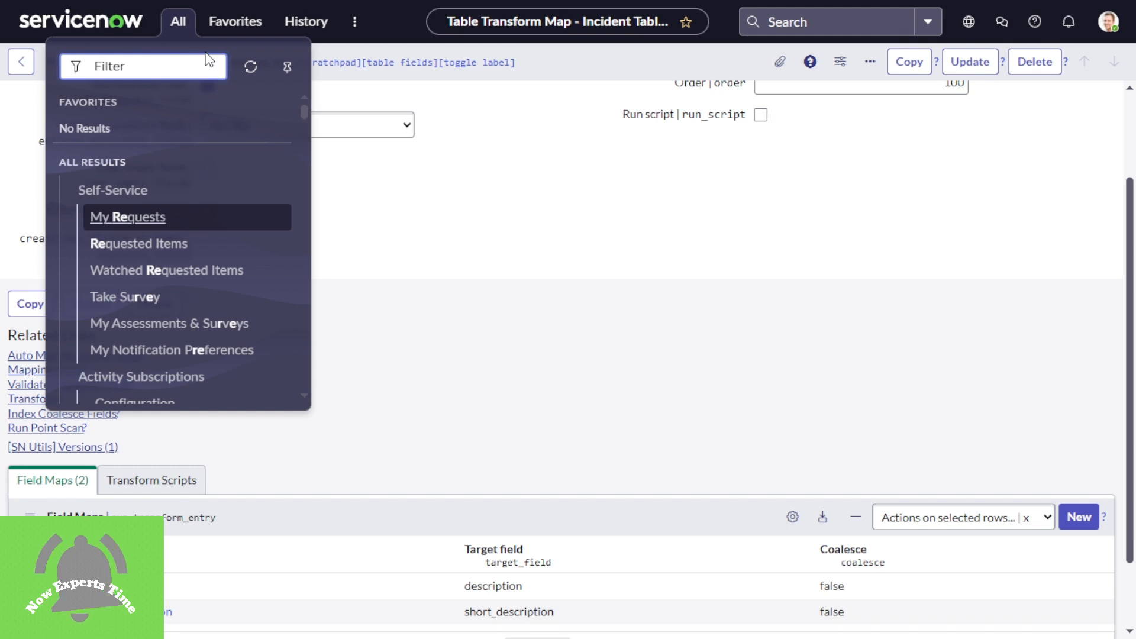
text(REST)
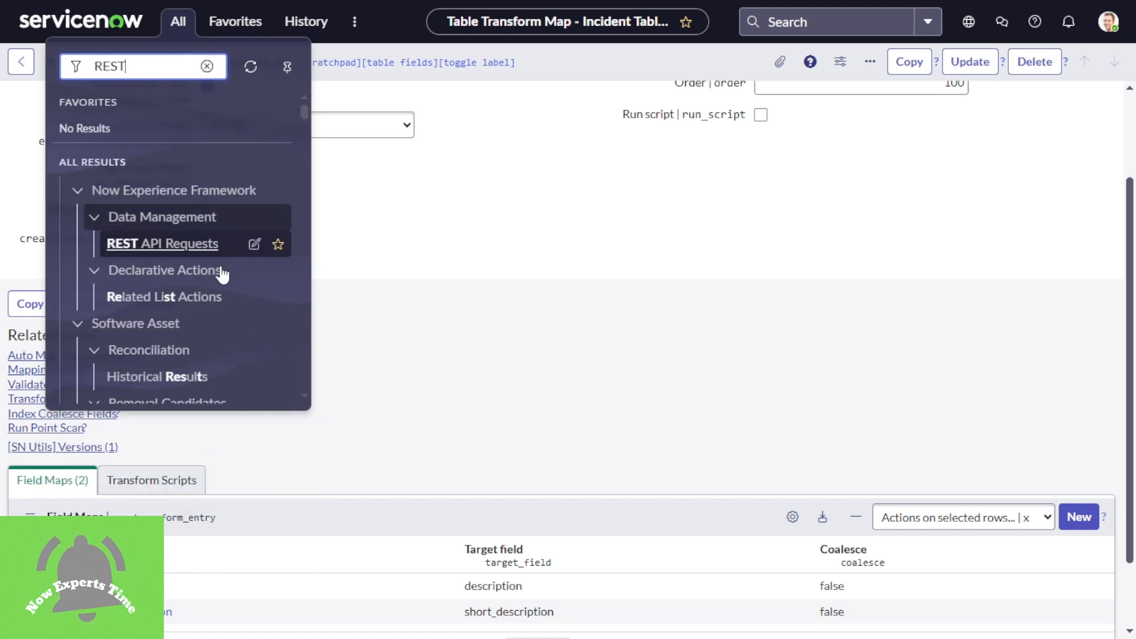
scroll(233, 314, down, 5)
scroll(233, 314, down, 5)
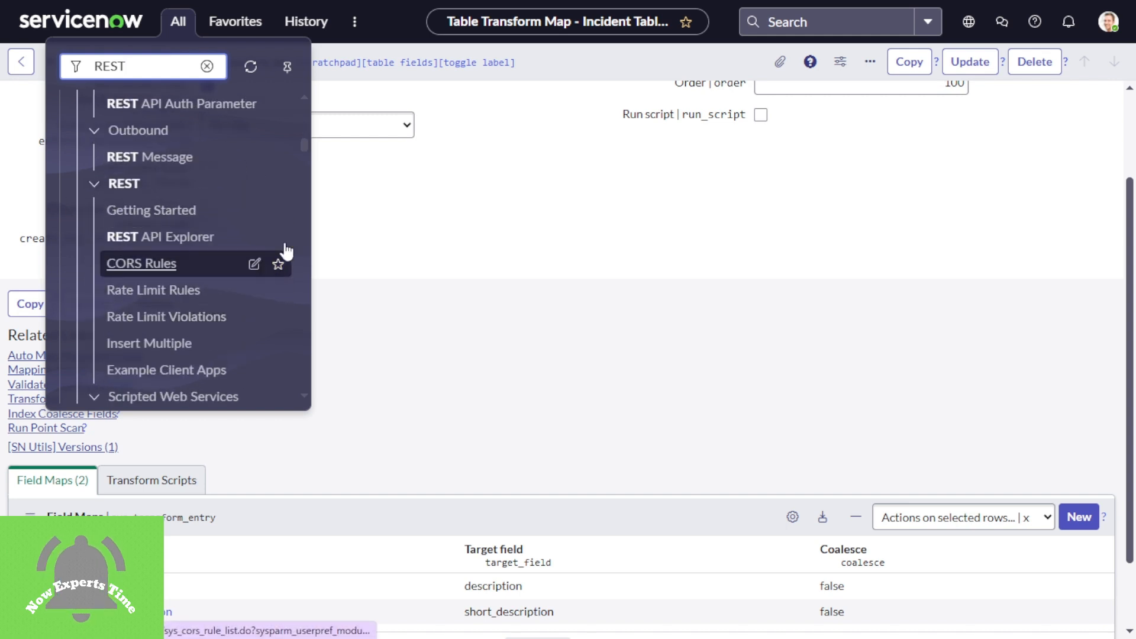
click(303, 145)
drag(303, 146, 301, 143)
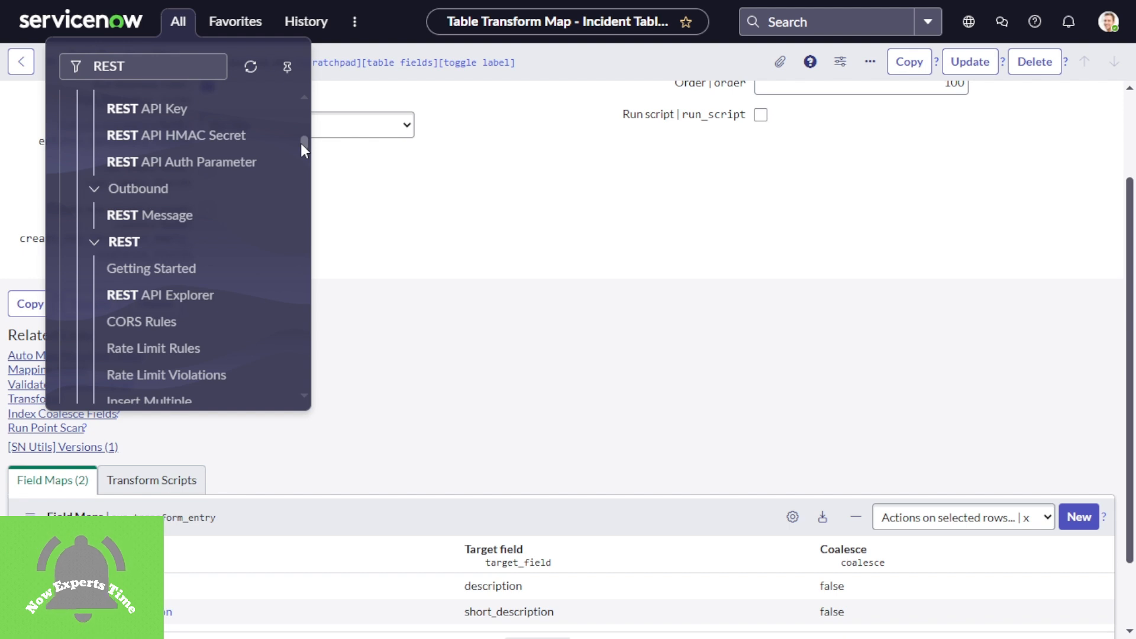
scroll(302, 95, up, 4)
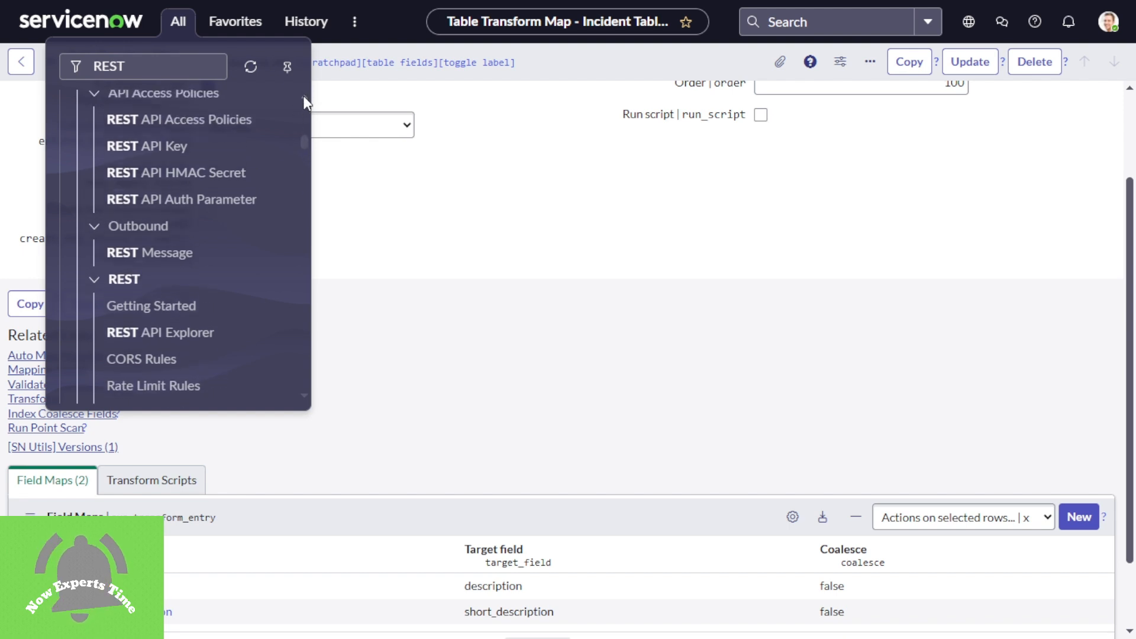
Refine the module filter to "REST Exp" and open the REST API Explorer
click(197, 61)
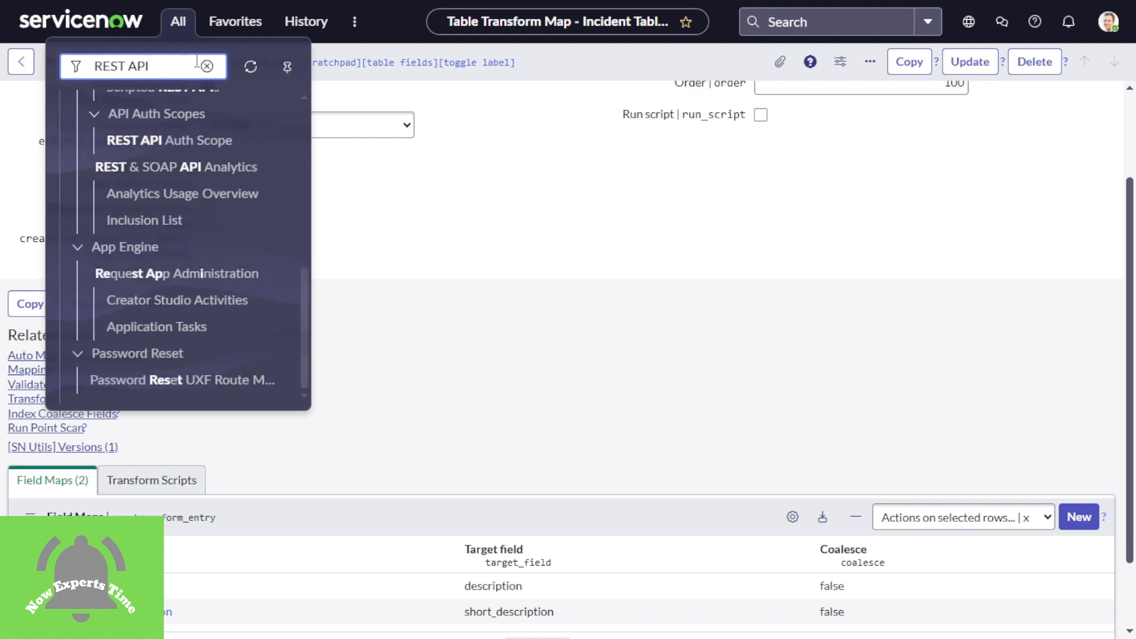
scroll(220, 260, up, 3)
scroll(220, 260, up, 3)
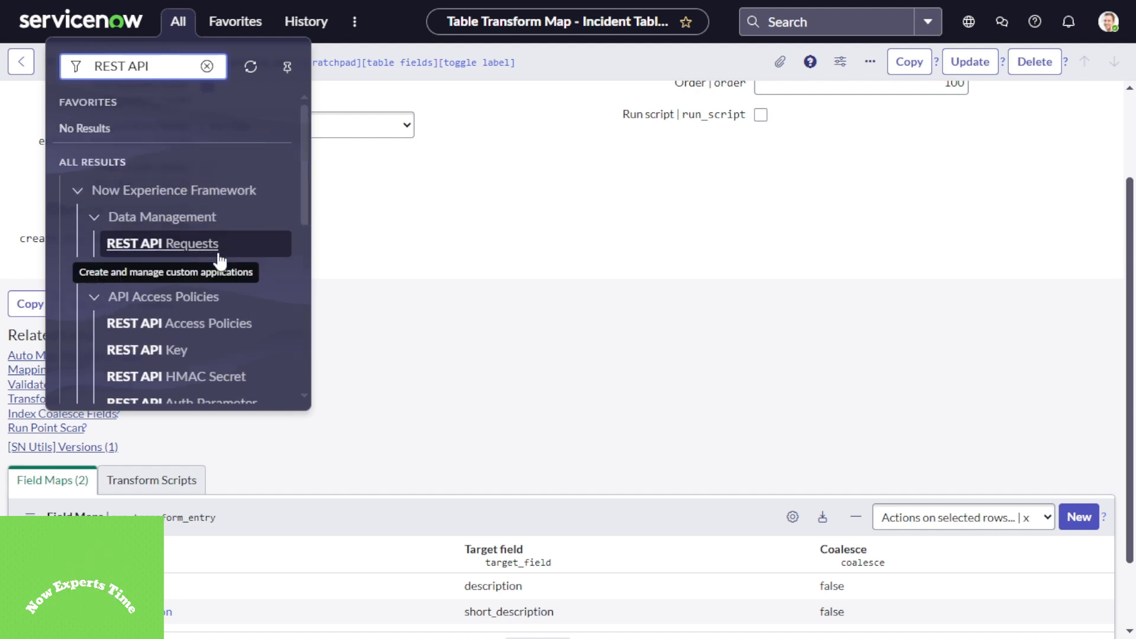
scroll(218, 354, down, 5)
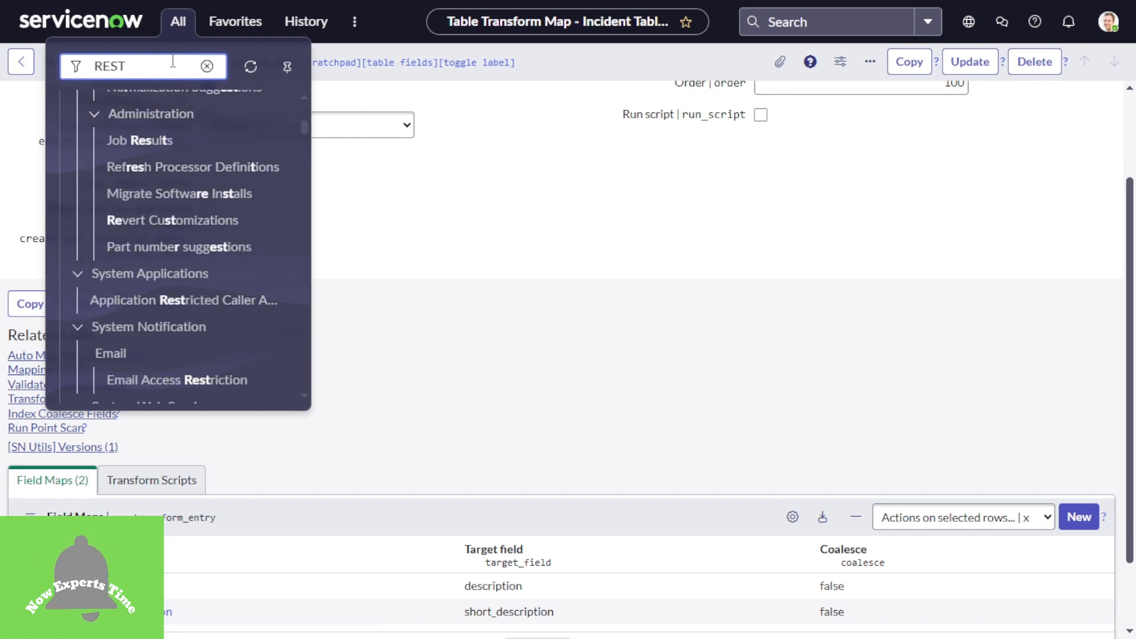
text(Exp)
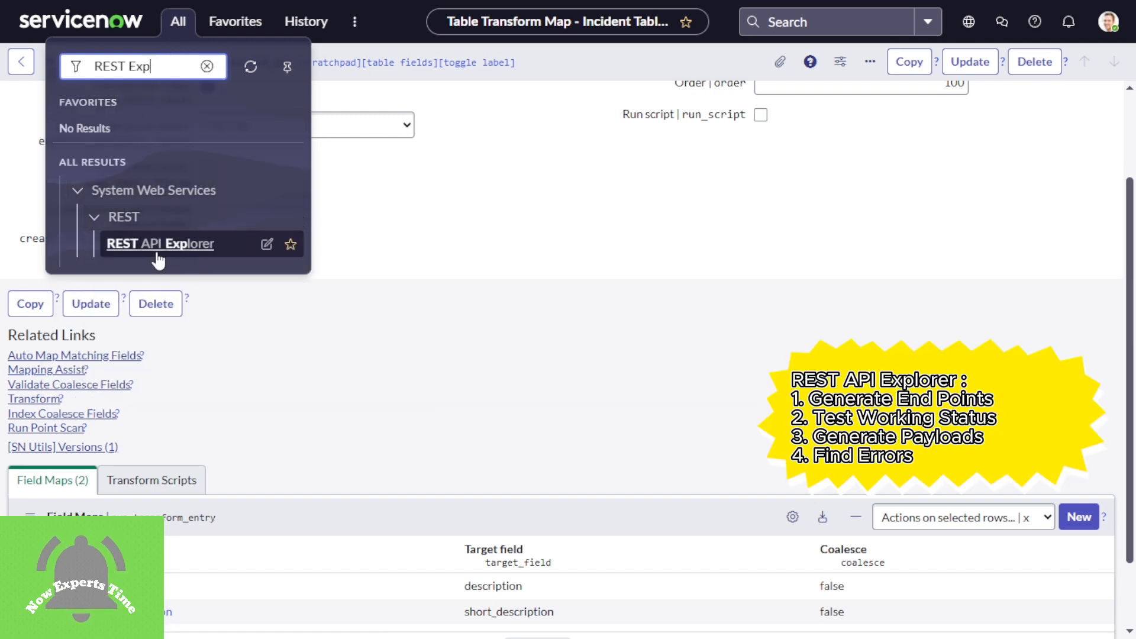
click(143, 247)
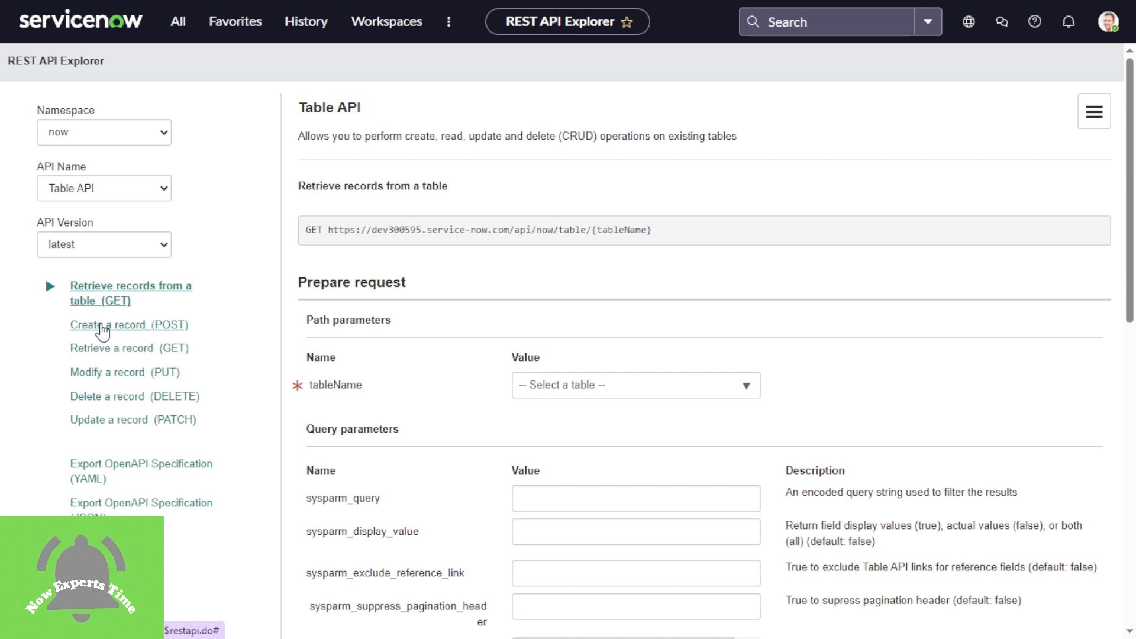
Choose the Create a record (POST) operation and search the tableName list for "NET"
click(103, 328)
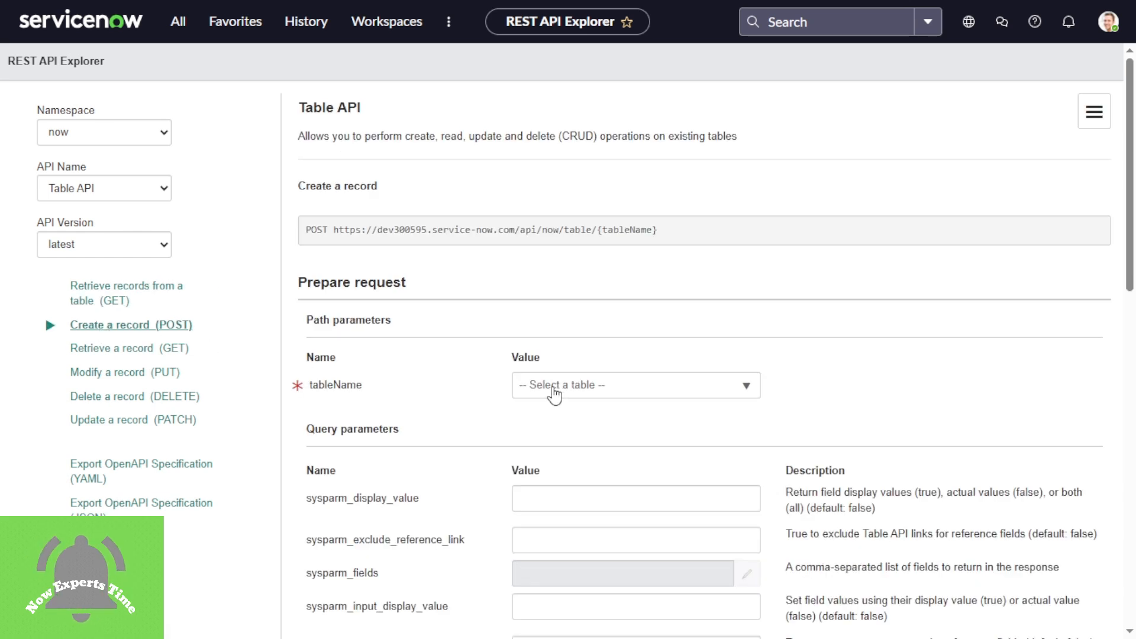
click(554, 392)
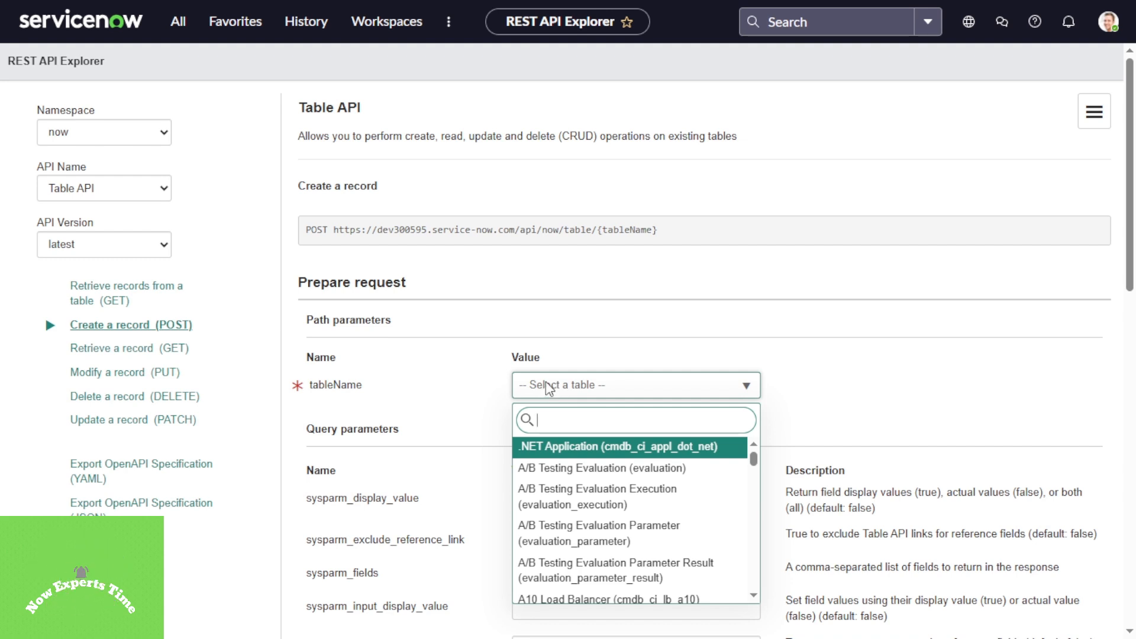
text(NET)
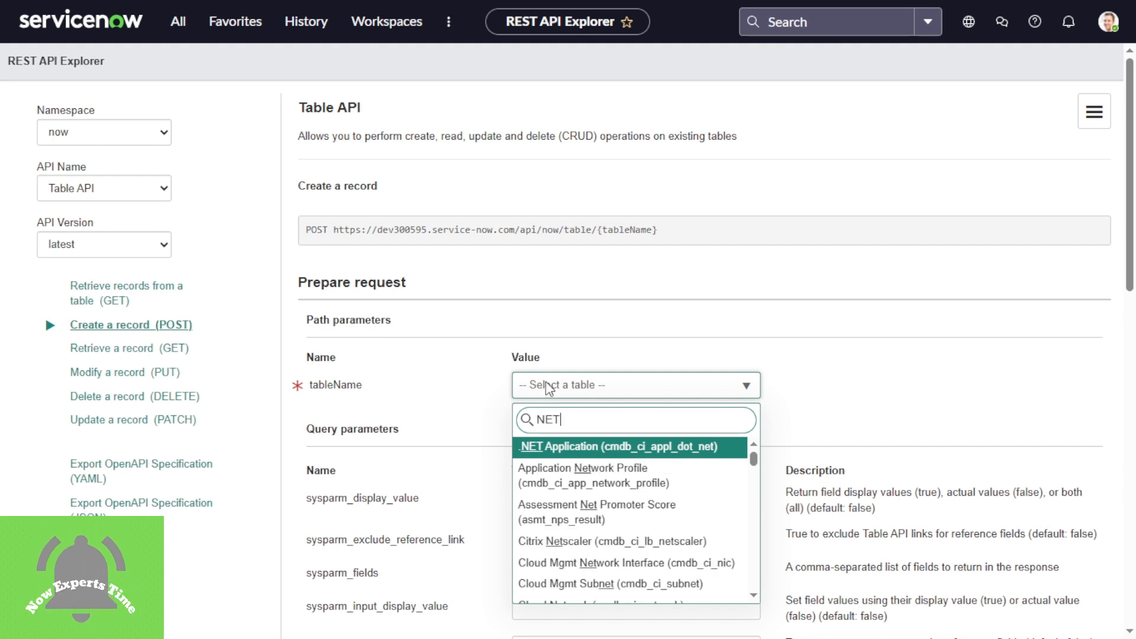
scroll(656, 539, down, 6)
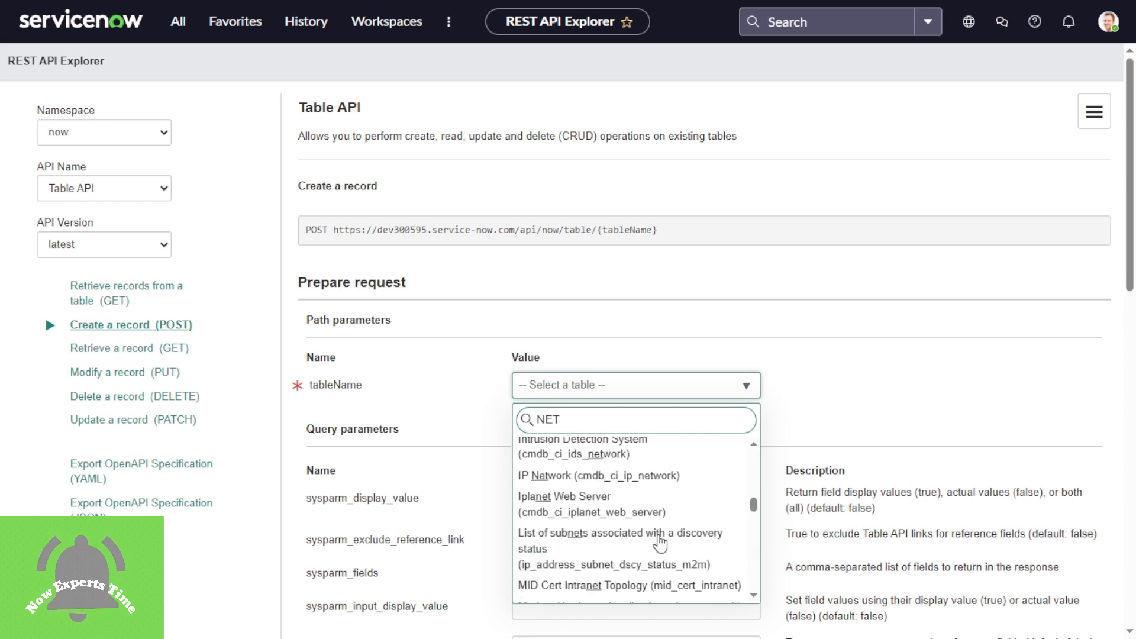
scroll(660, 543, down, 10)
scroll(657, 542, down, 3)
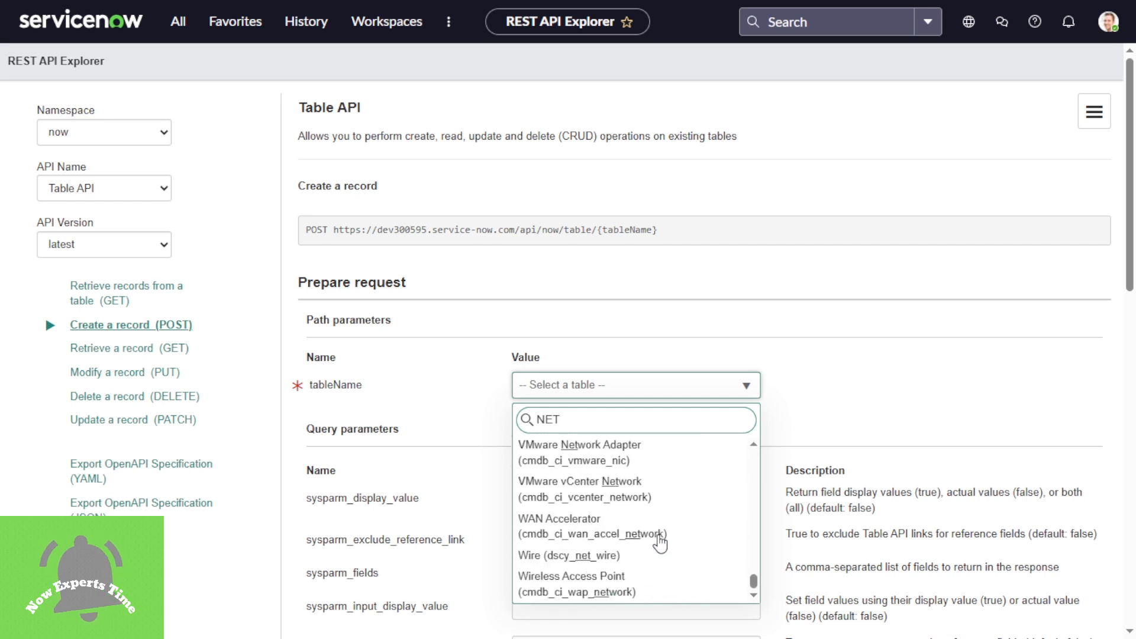
scroll(654, 540, up, 15)
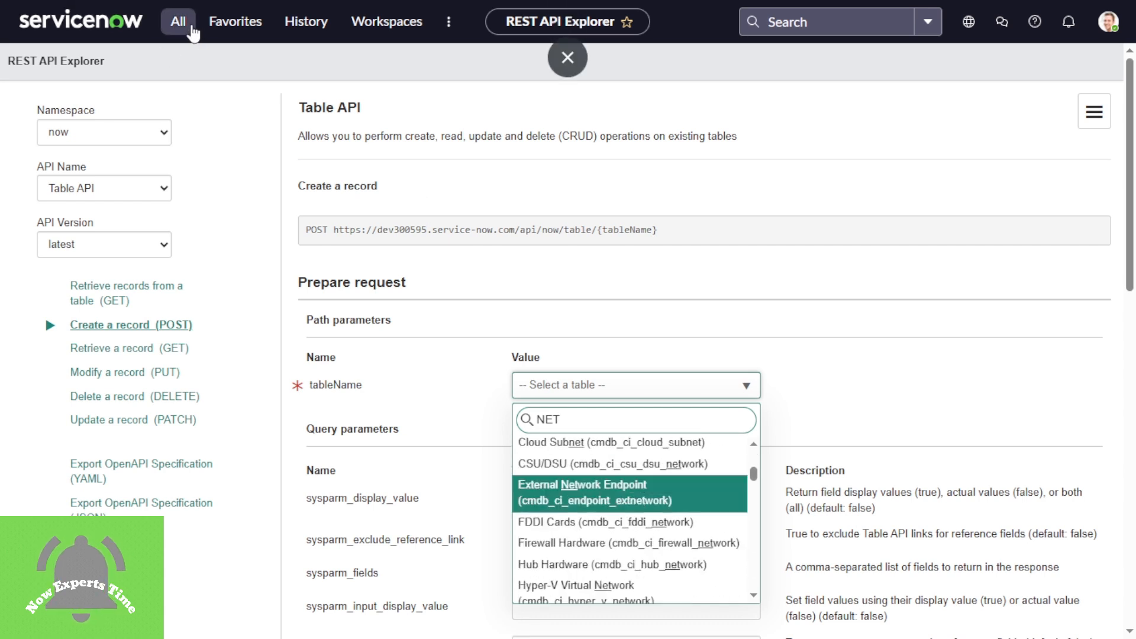
Filter the application modules for "System Web" and look up the inbound web service's name
click(179, 23)
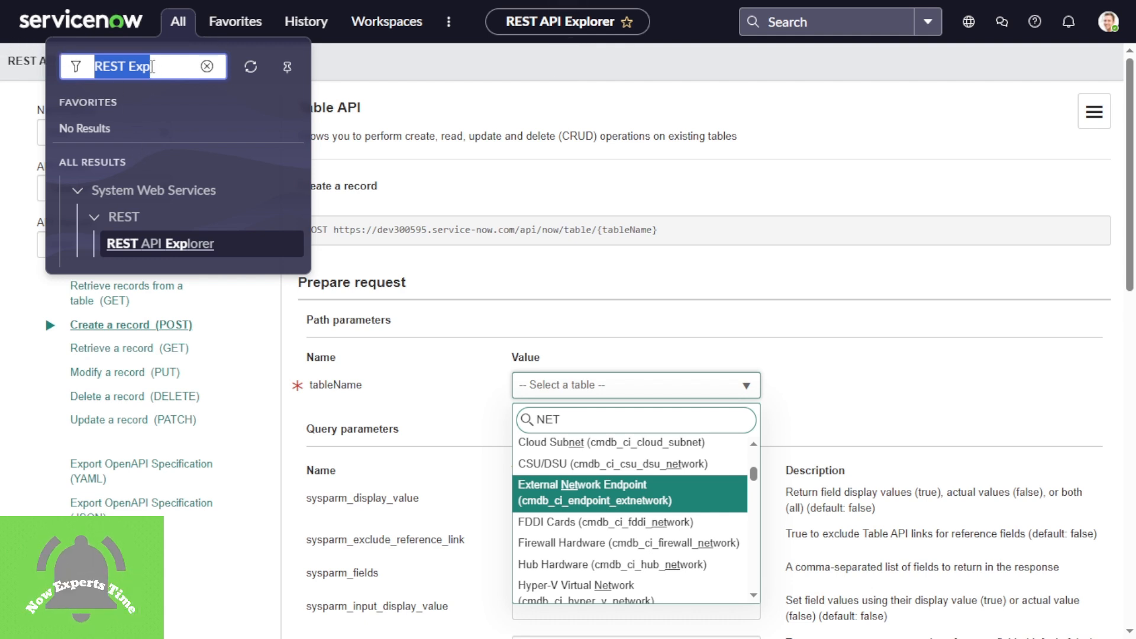
text(Syst)
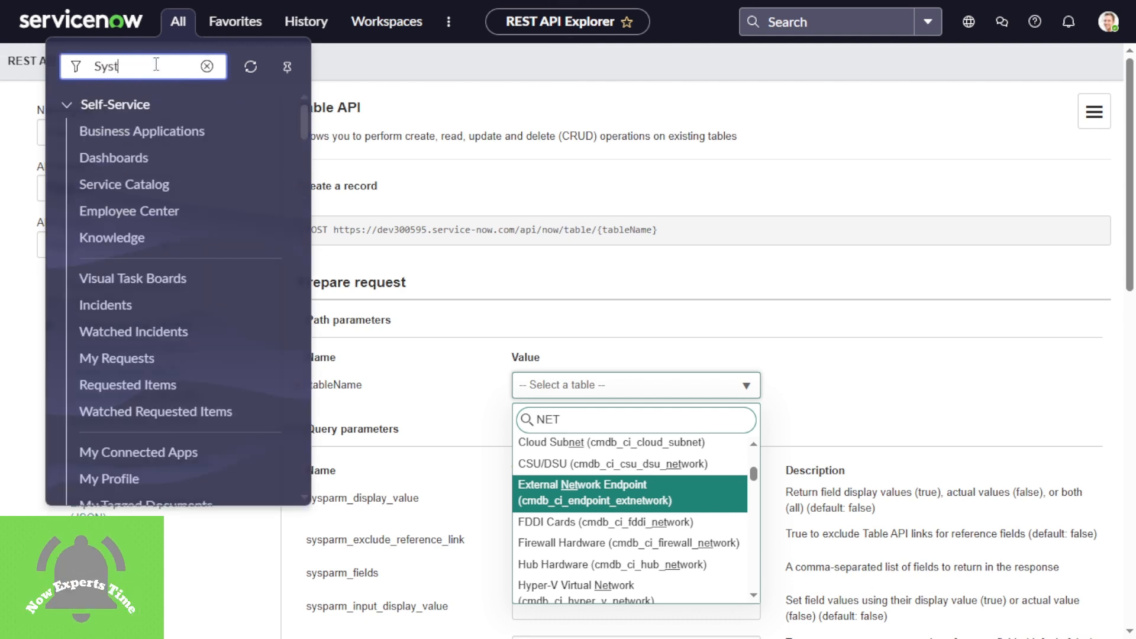
text(em We)
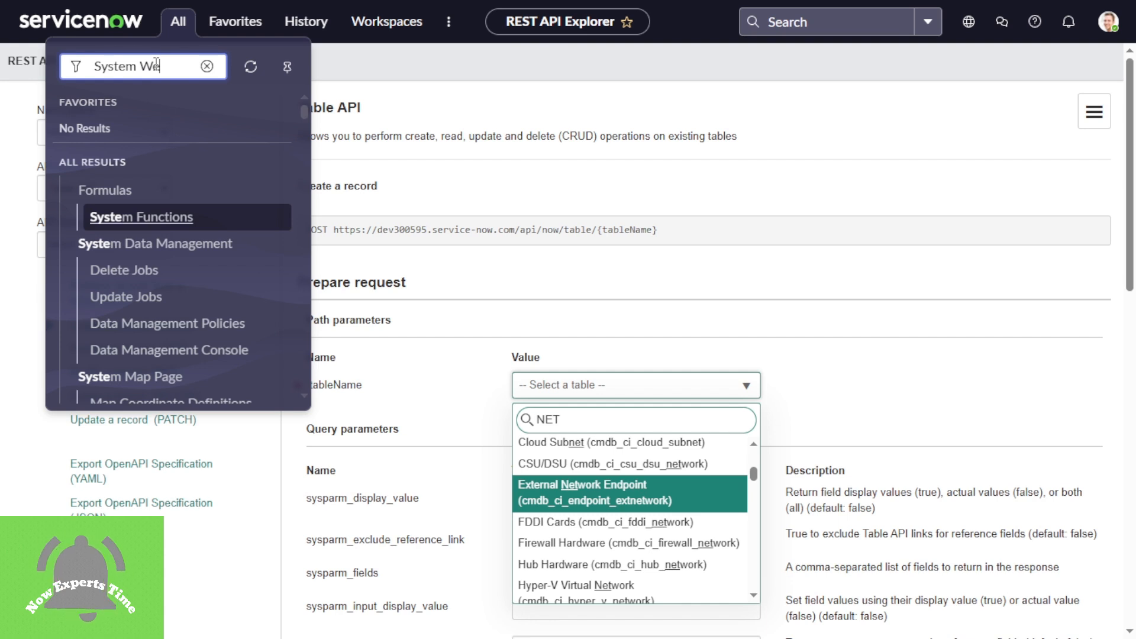
text(b)
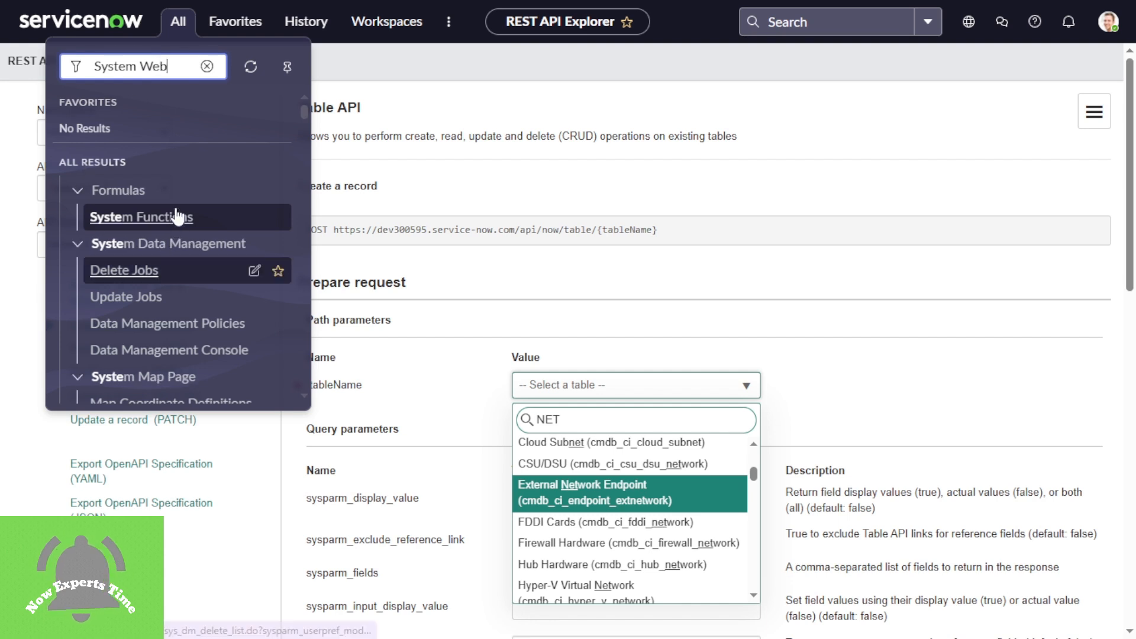
scroll(201, 273, down, 10)
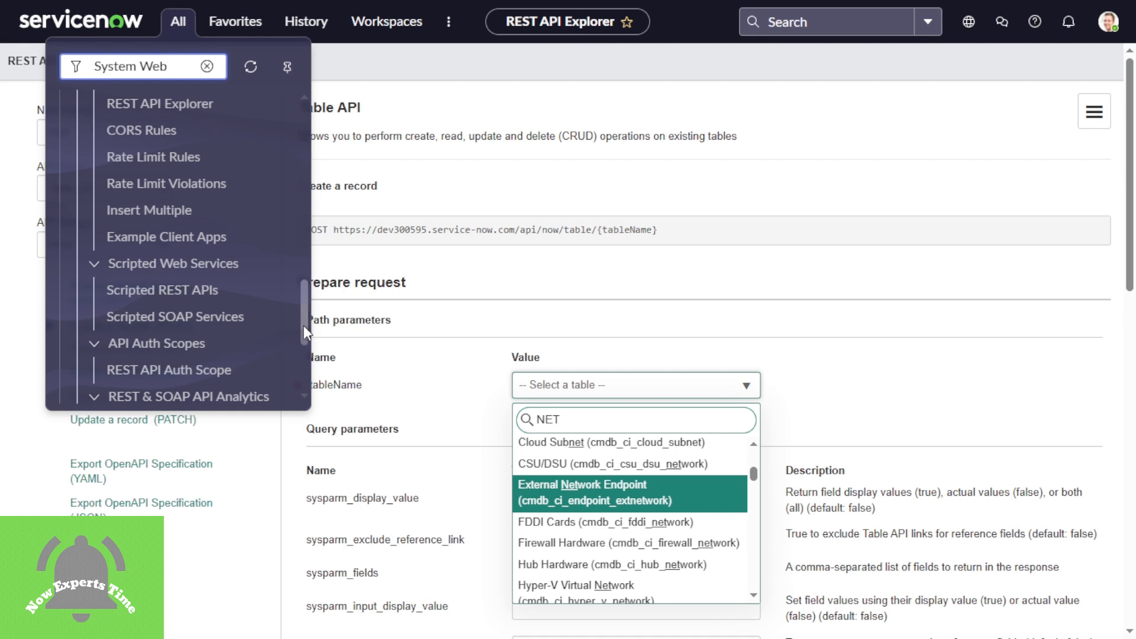
drag(305, 332, 303, 246)
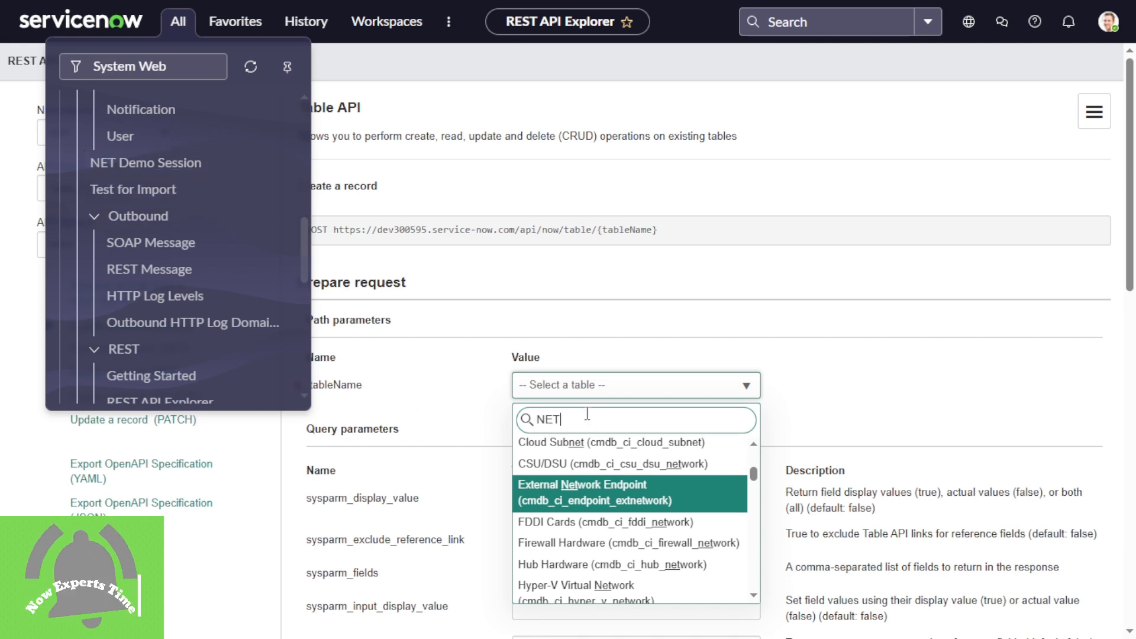
Narrow the tableName search to "NET Dem" and select NET Demo Session (u_net_demo_session) as the table
text(Dem)
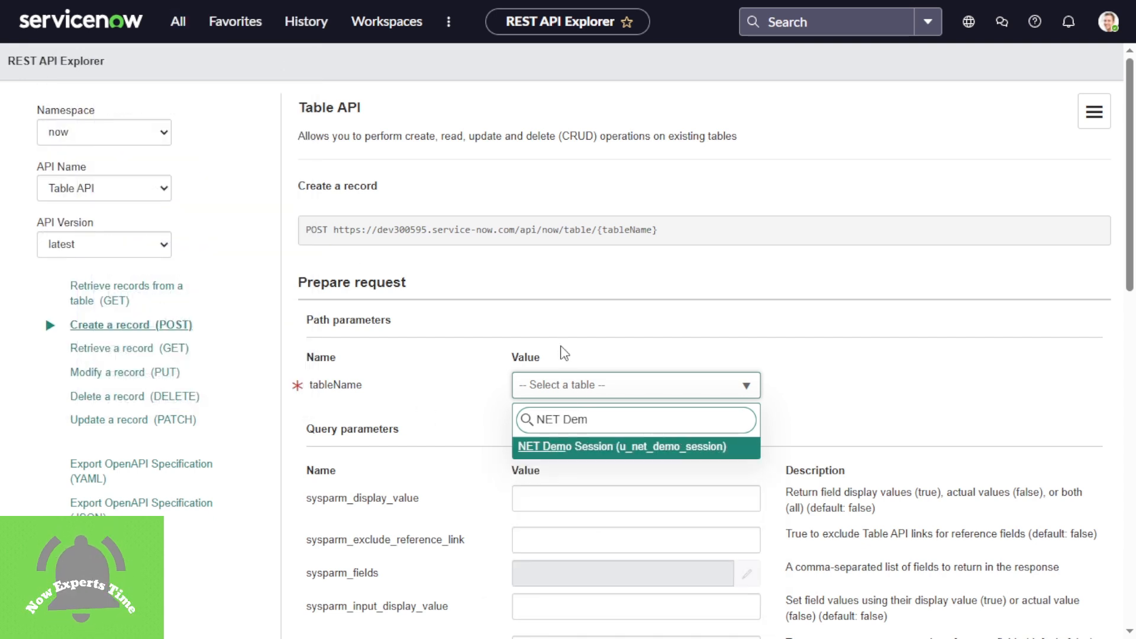
click(554, 451)
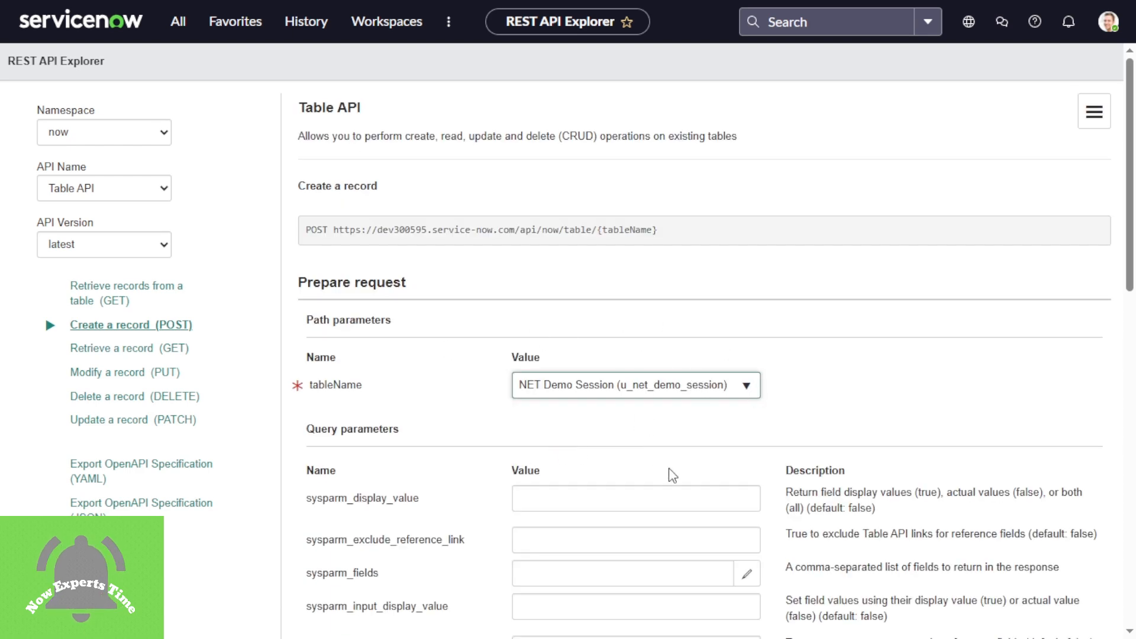
scroll(716, 493, down, 7)
scroll(715, 495, up, 7)
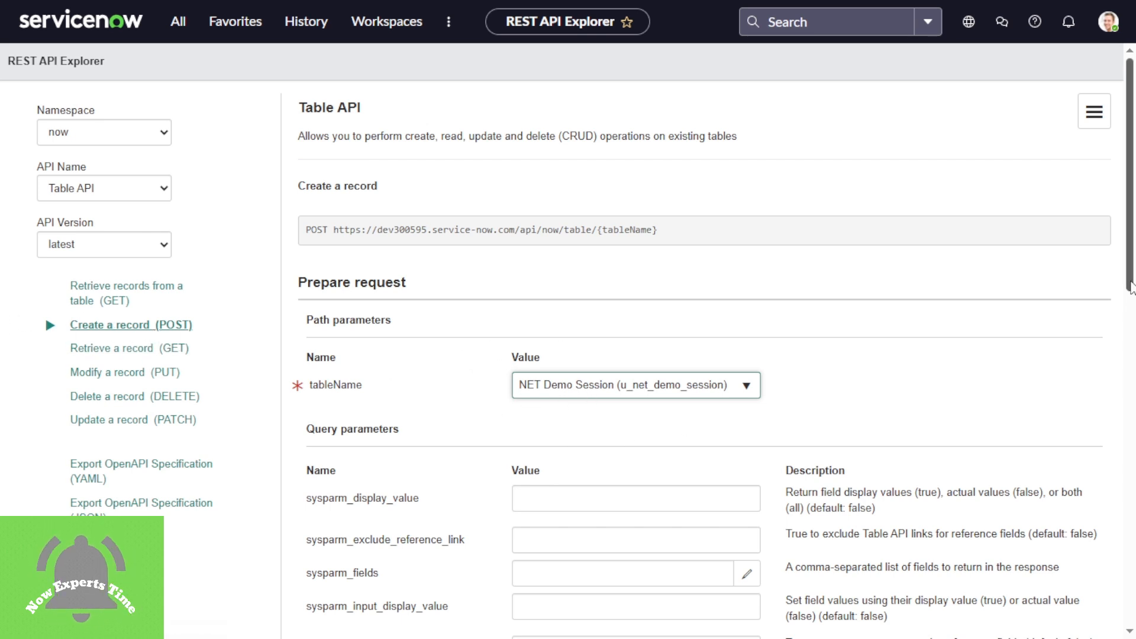
Add Imp Description as the first field in the Request Body builder
drag(1131, 307, 1132, 553)
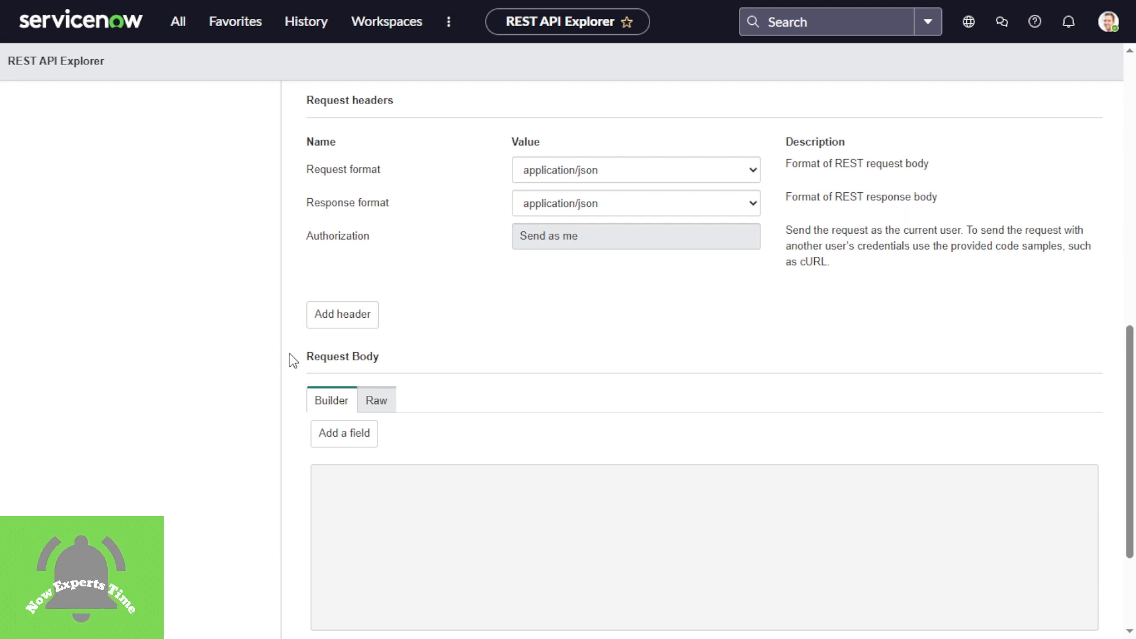
click(380, 409)
click(329, 405)
click(375, 448)
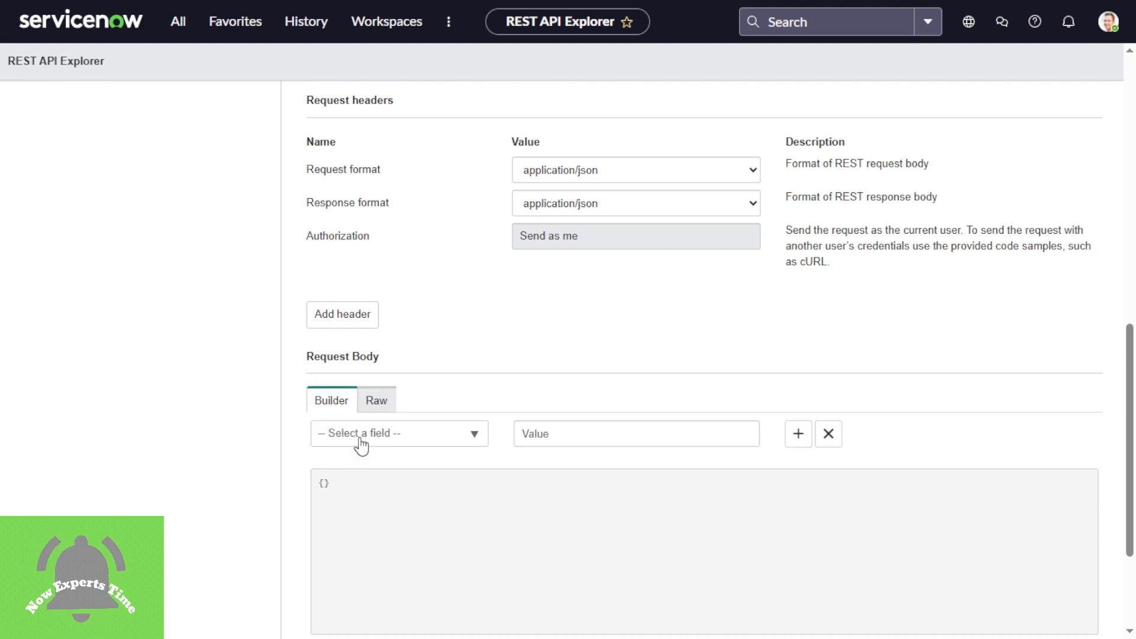
click(384, 438)
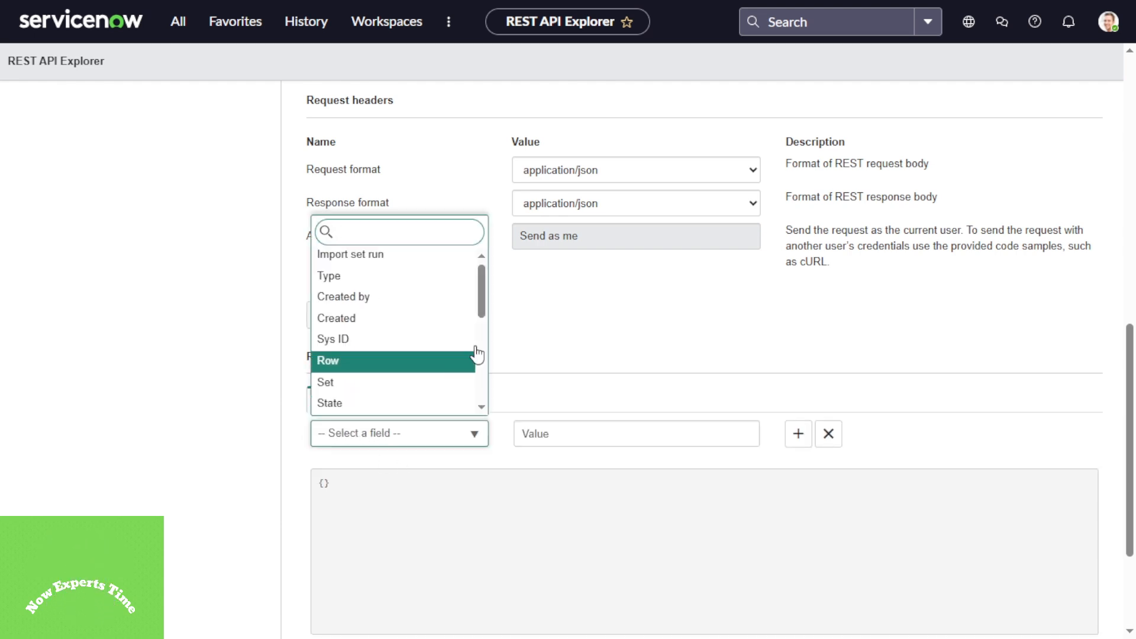
drag(481, 311, 480, 401)
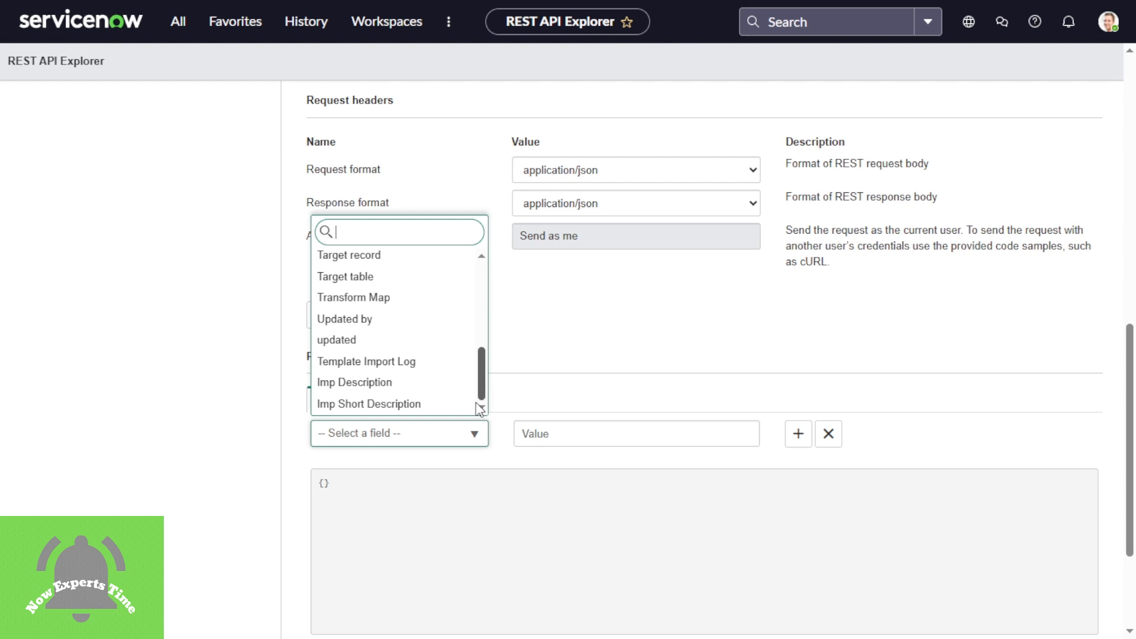
click(359, 383)
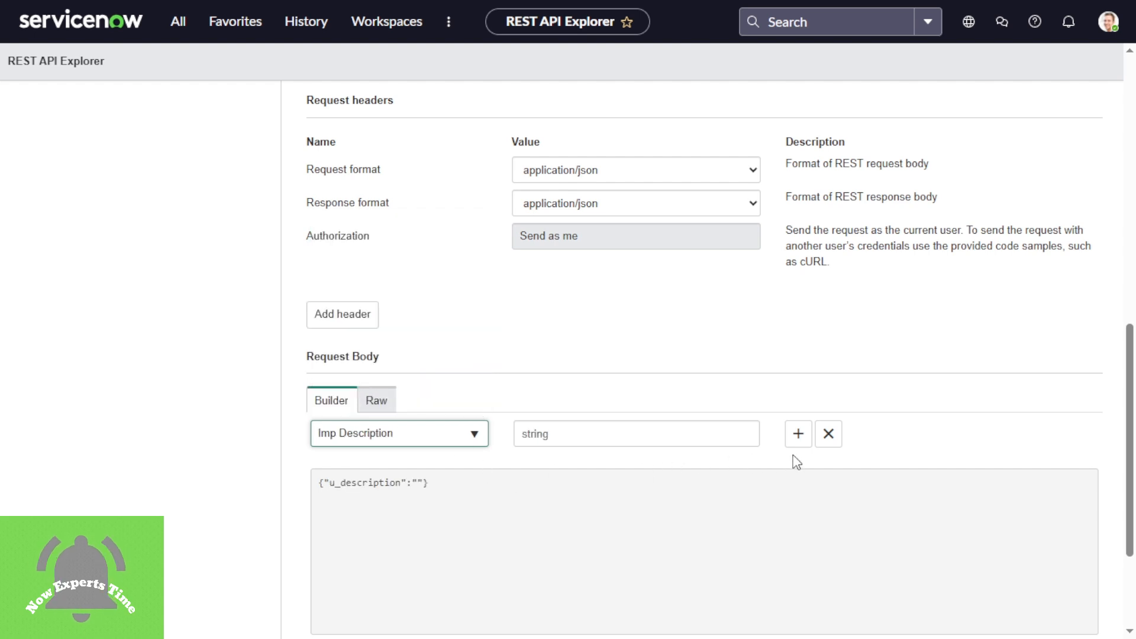
Add Imp Short Description as a second field in the Request Body builder
click(798, 434)
click(411, 468)
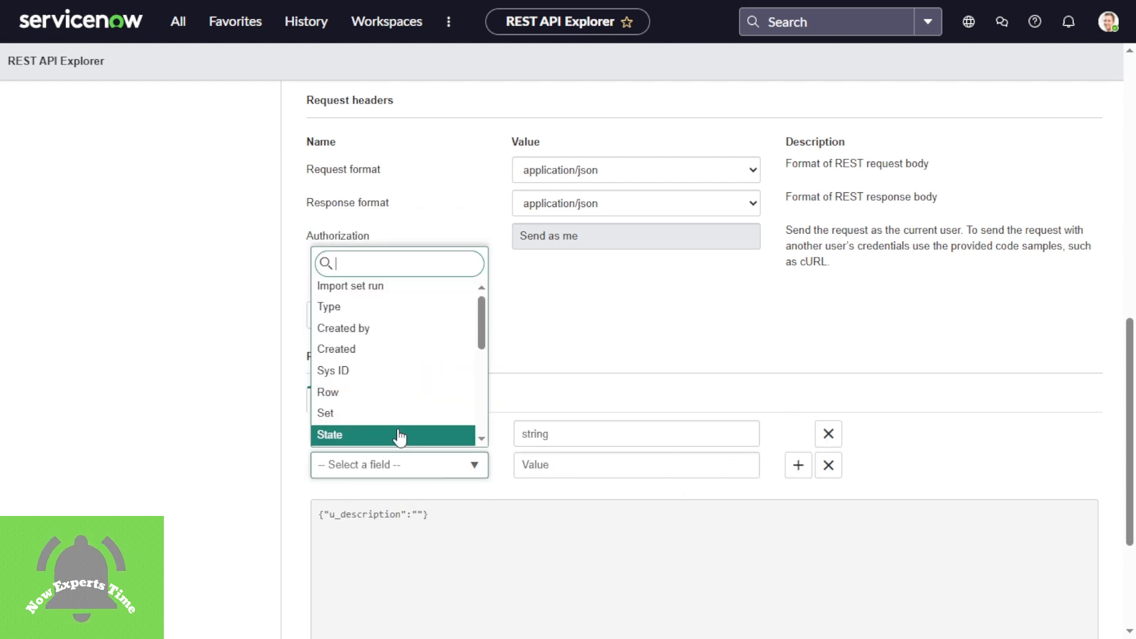
text(imp)
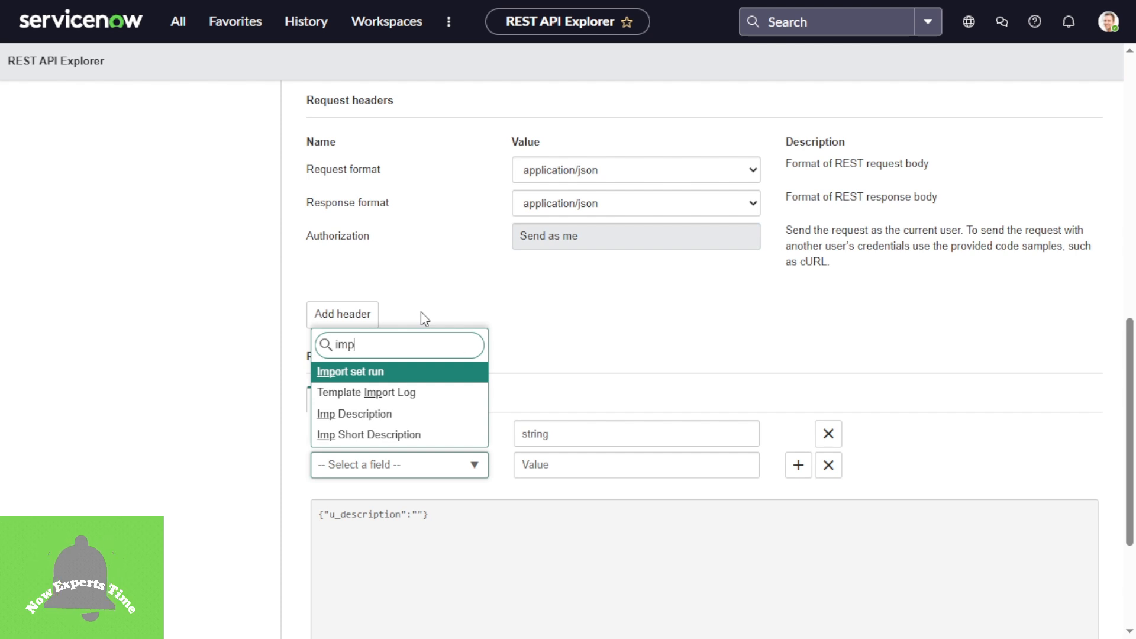
click(367, 434)
Set Imp Description to "Test1 Description" and Imp Short Description to "Test1 Short Description" in the request body
click(597, 441)
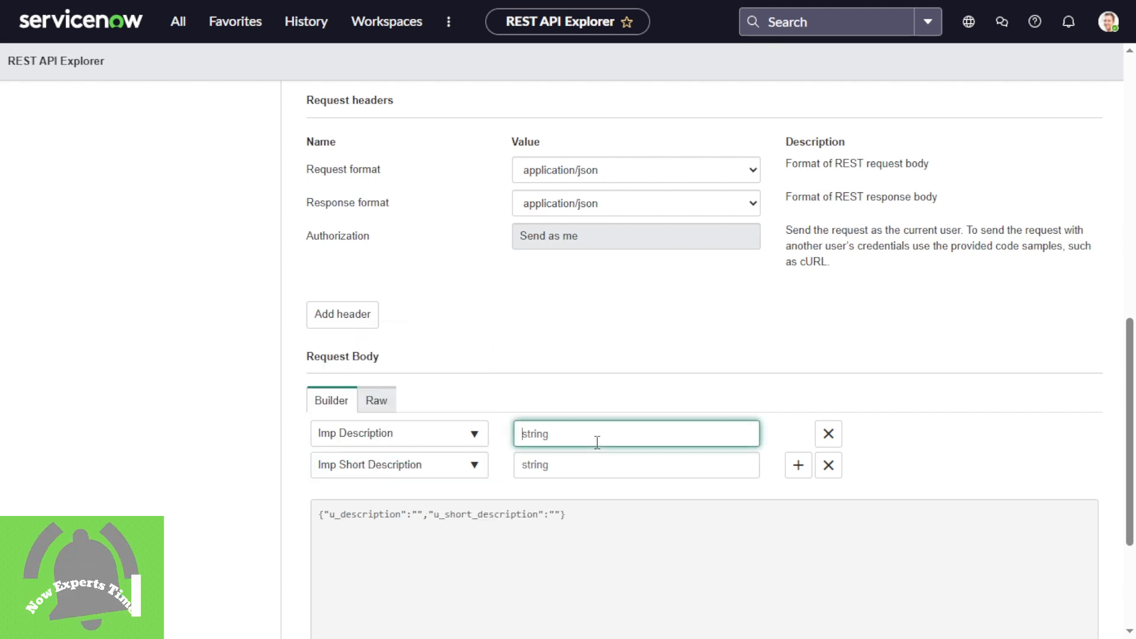
text(Test)
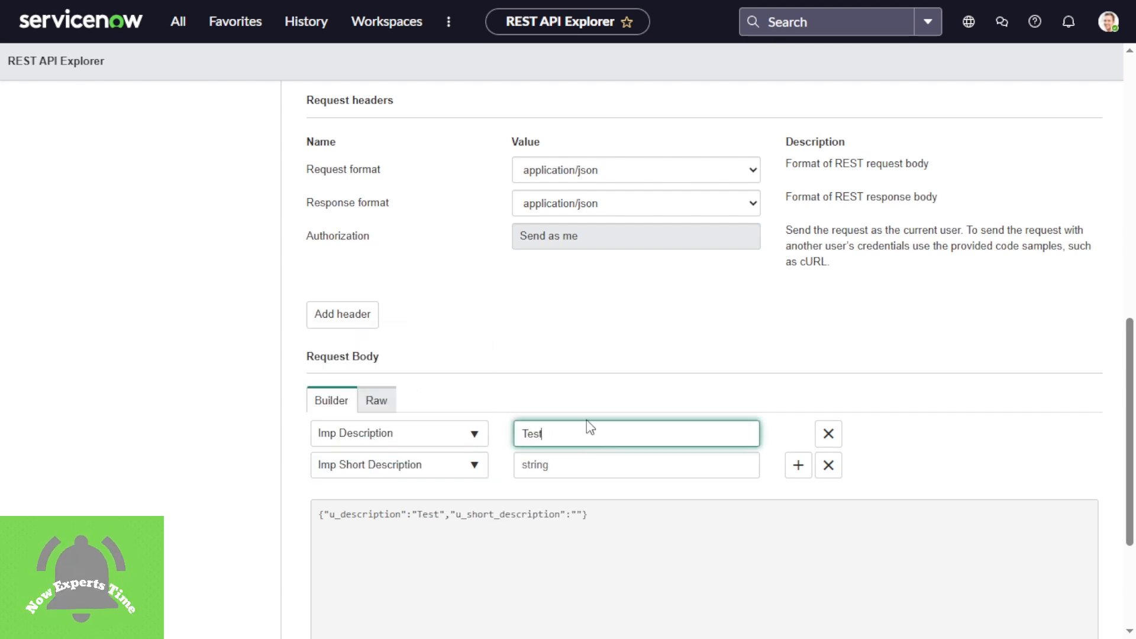
text(1 Description)
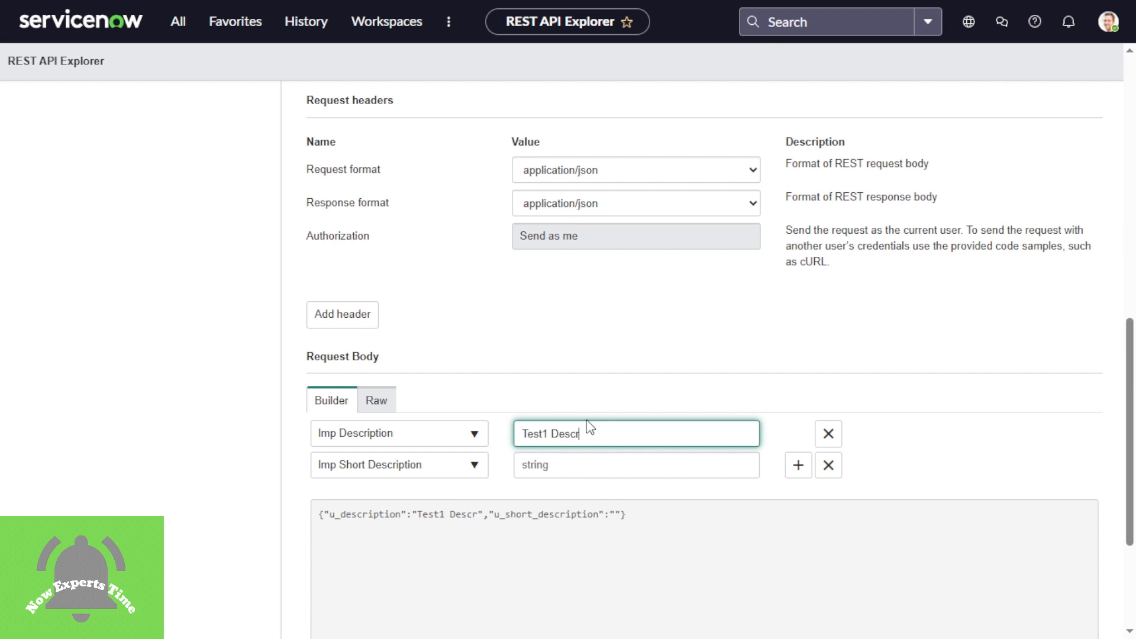
click(555, 474)
text(Test)
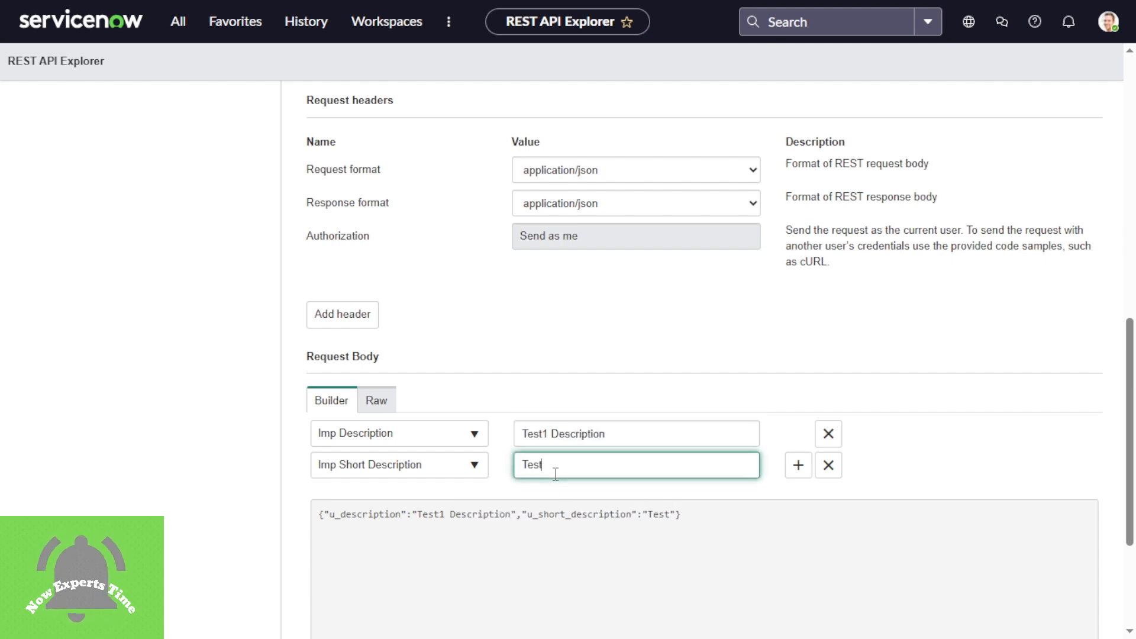
text(1 Short)
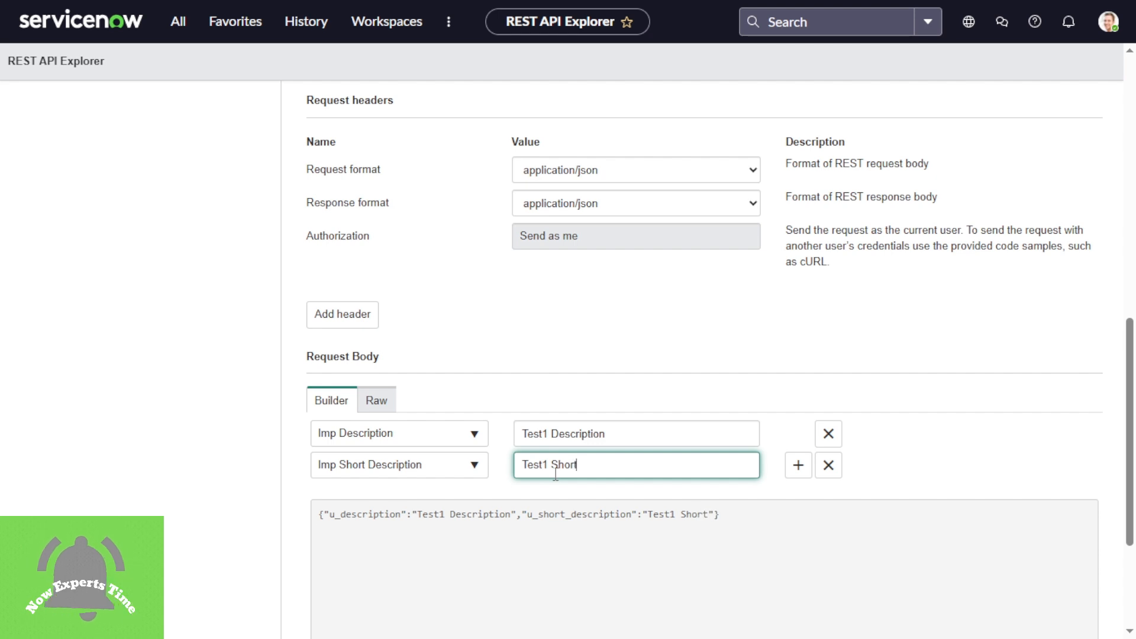
text( Description)
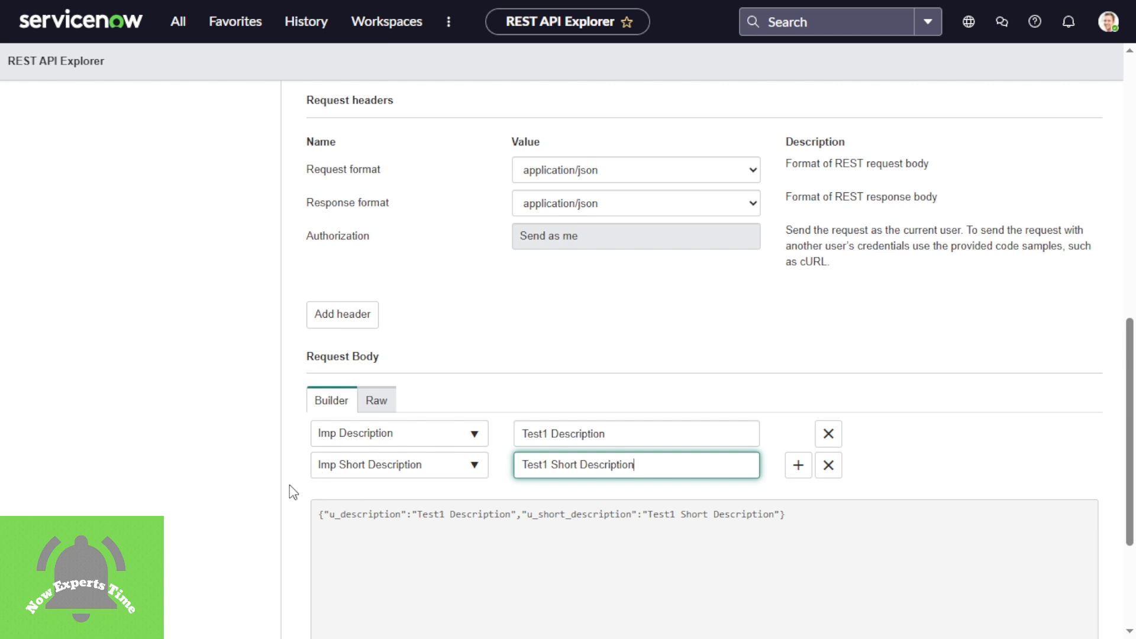
Send the POST request to the NET Demo Session table and confirm the data modification
drag(625, 434, 516, 437)
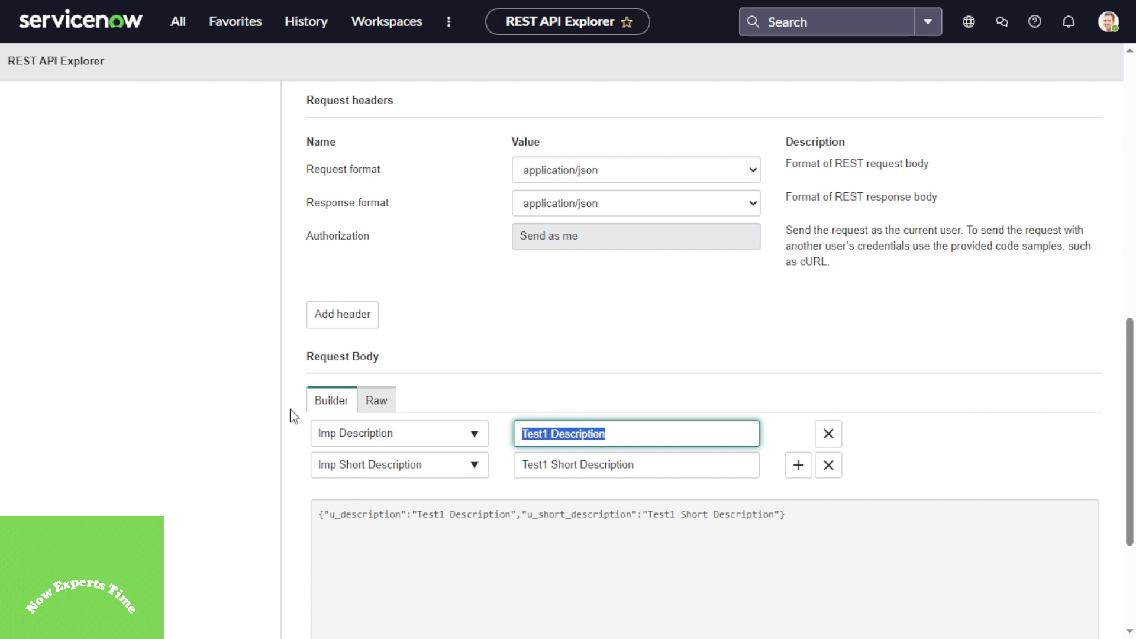
scroll(931, 484, down, 3)
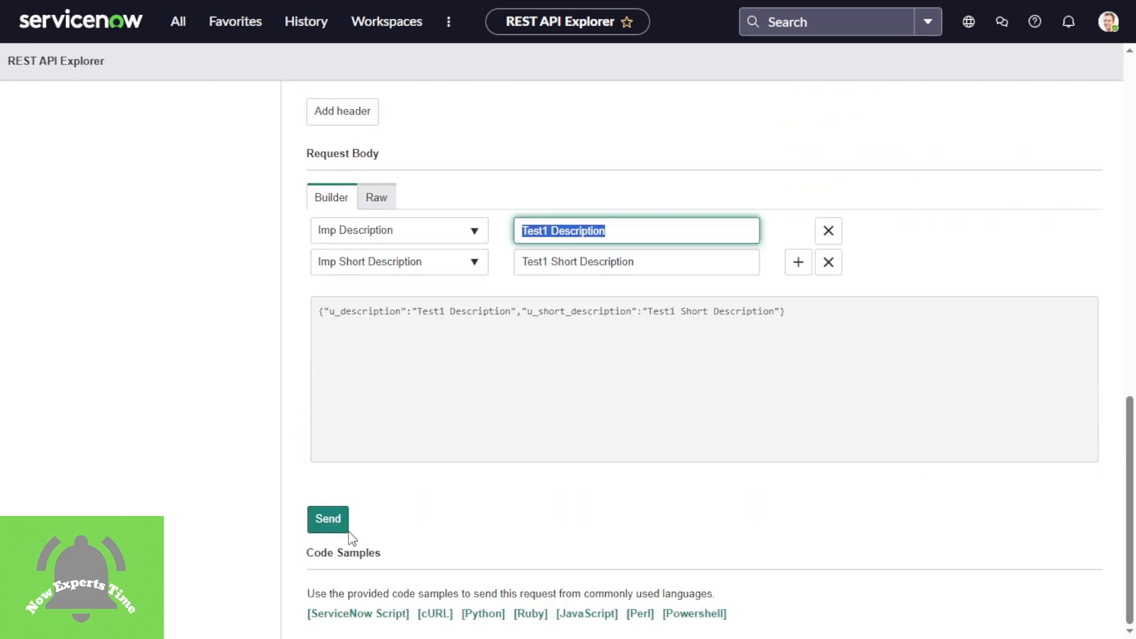
click(329, 520)
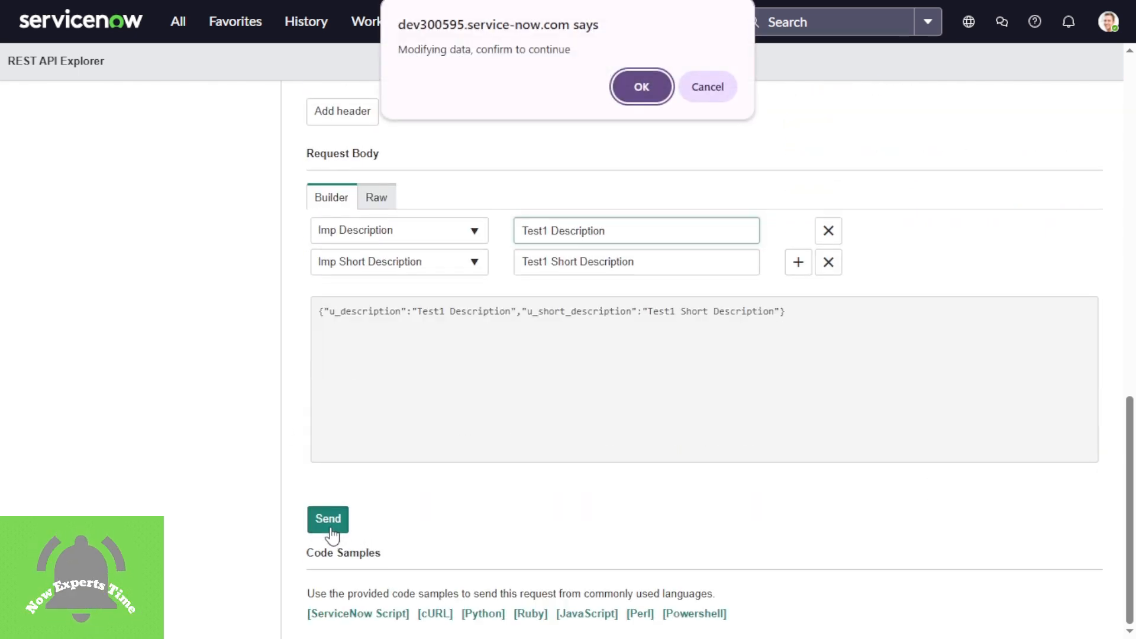
click(641, 89)
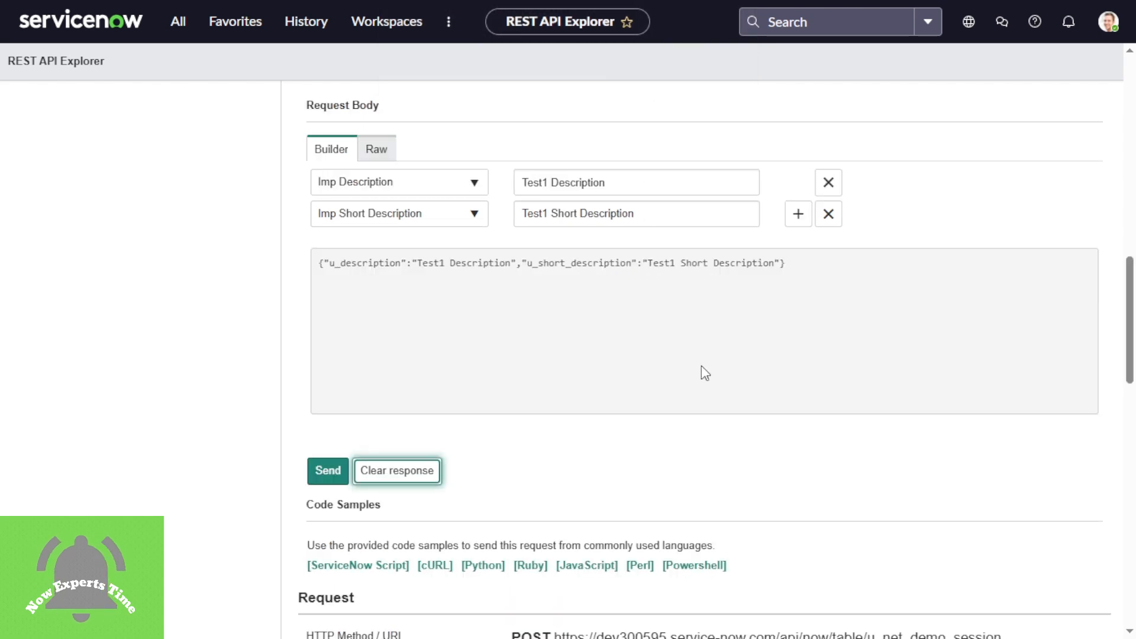
Examine the sent request's URI and body and the response's status code and headers
scroll(701, 365, down, 7)
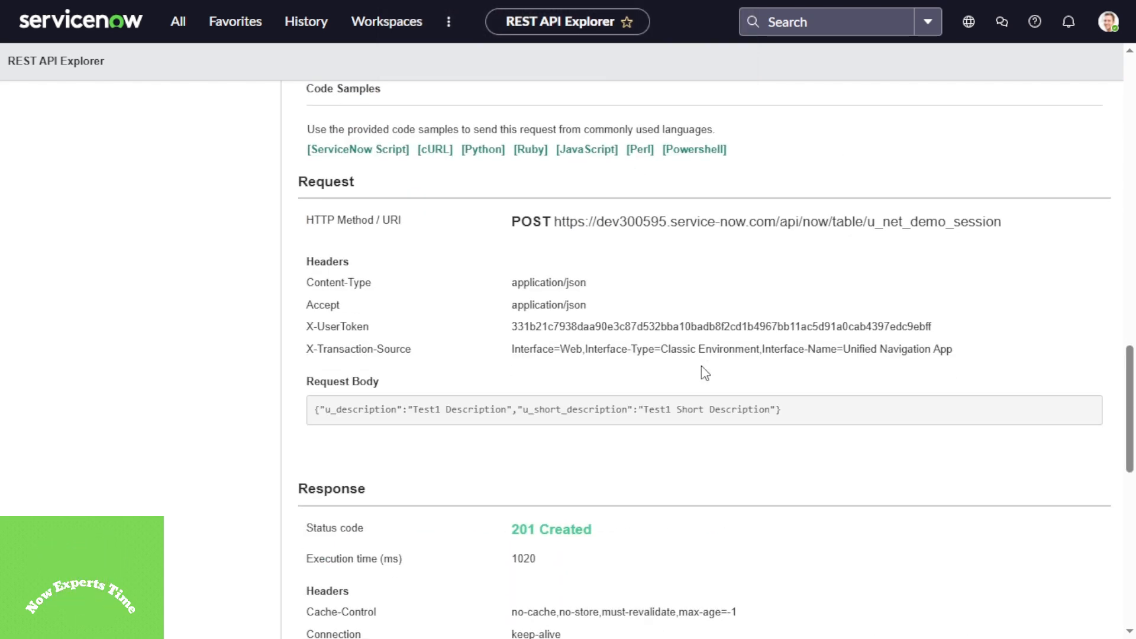
drag(556, 223, 986, 233)
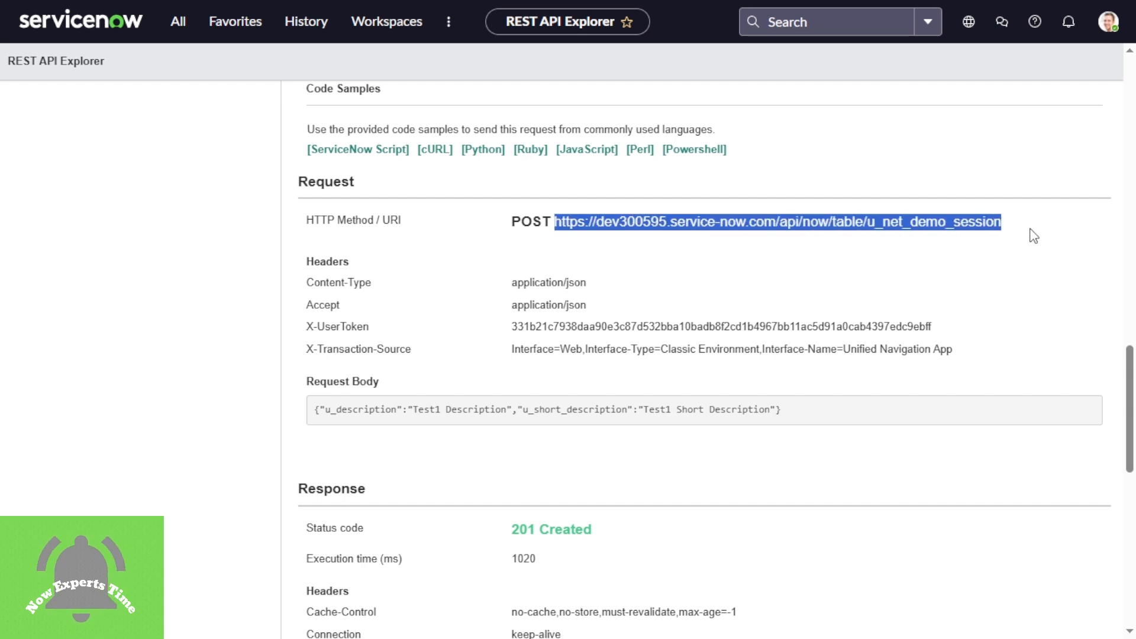
drag(1130, 421, 1130, 459)
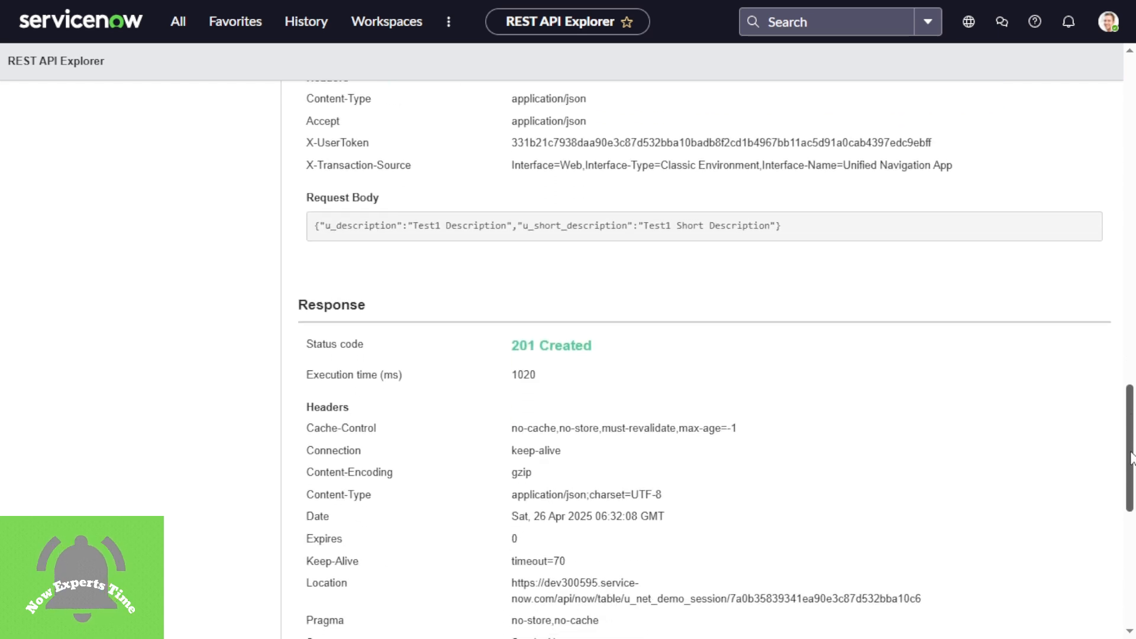
Examine the sent request body, the response status code and the complete response body of the POST call
drag(781, 225, 251, 231)
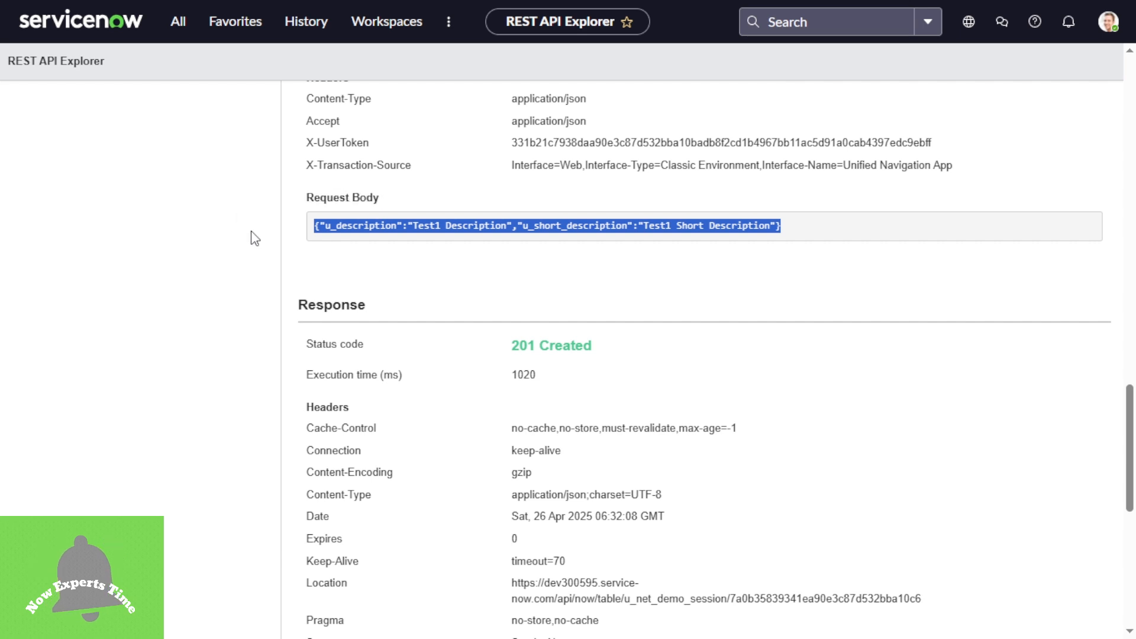
drag(592, 345, 502, 362)
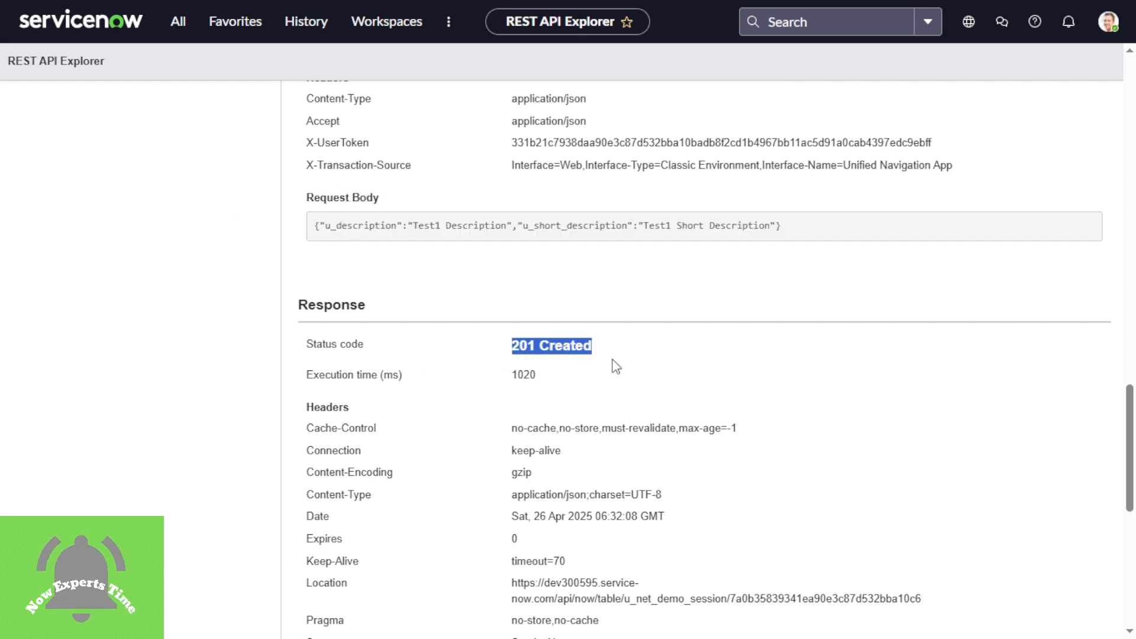
click(558, 344)
drag(540, 343, 609, 347)
scroll(722, 424, down, 9)
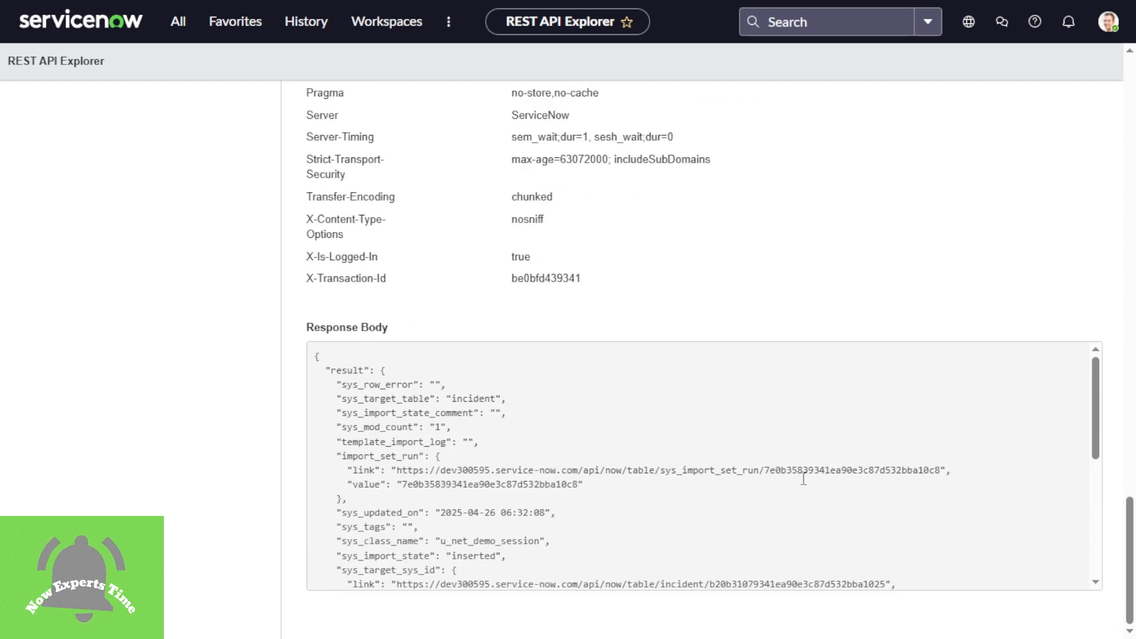
drag(1093, 441, 1070, 570)
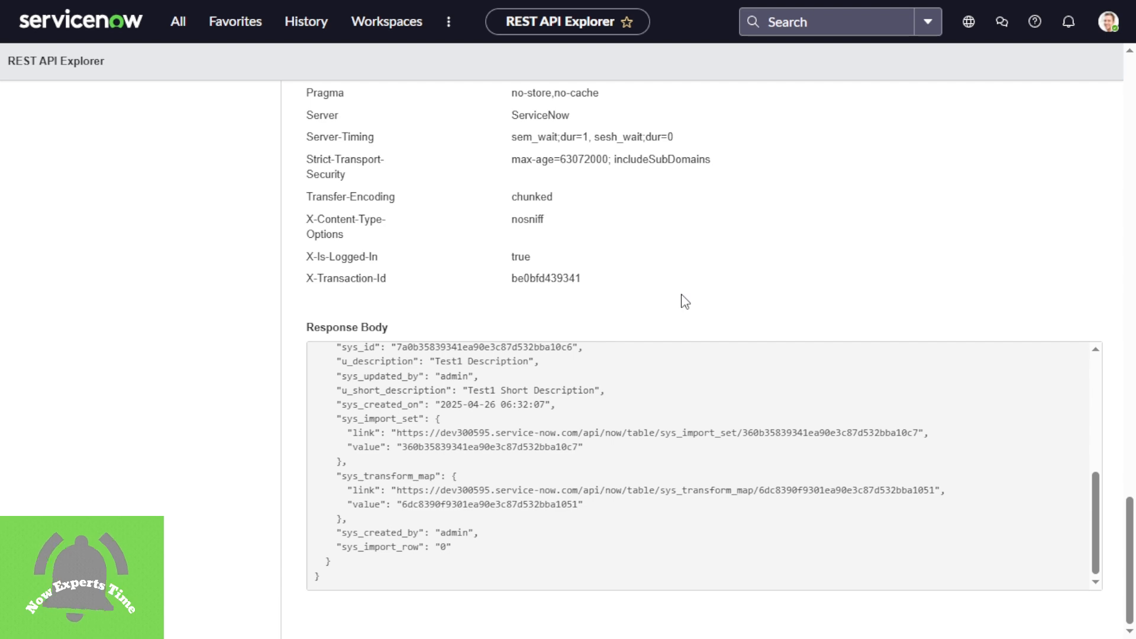
key(F11)
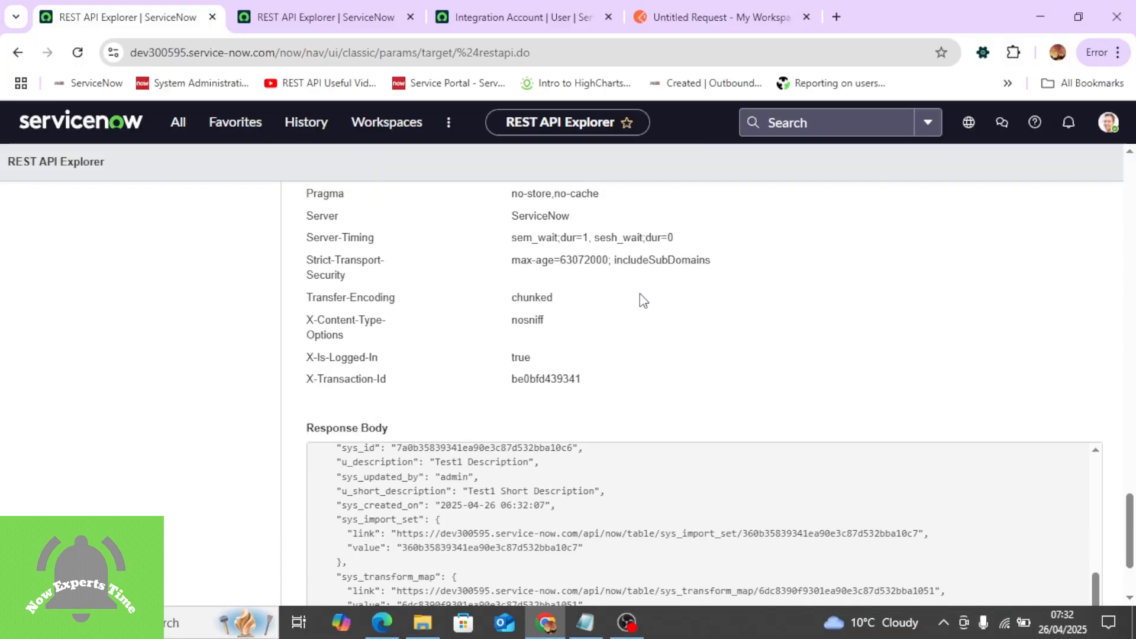
key(F11)
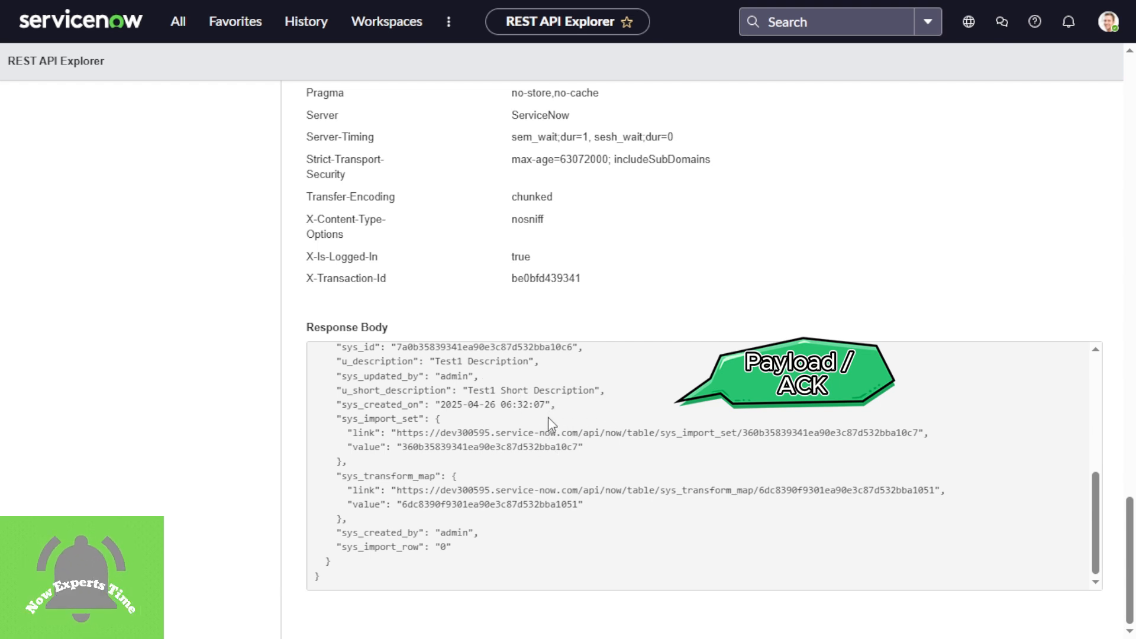
Compare the Request Body payload with the result object returned in the Response Body
scroll(652, 425, up, 5)
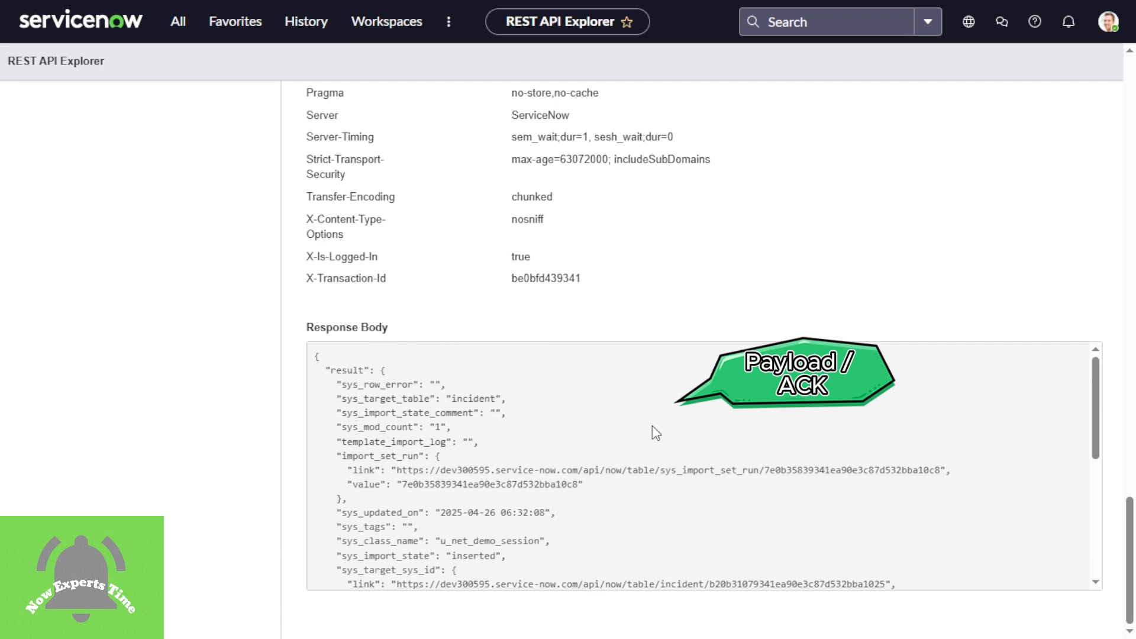
mouse_move(1129, 515)
mouse_down()
mouse_move(1127, 318)
mouse_move(1127, 520)
mouse_up()
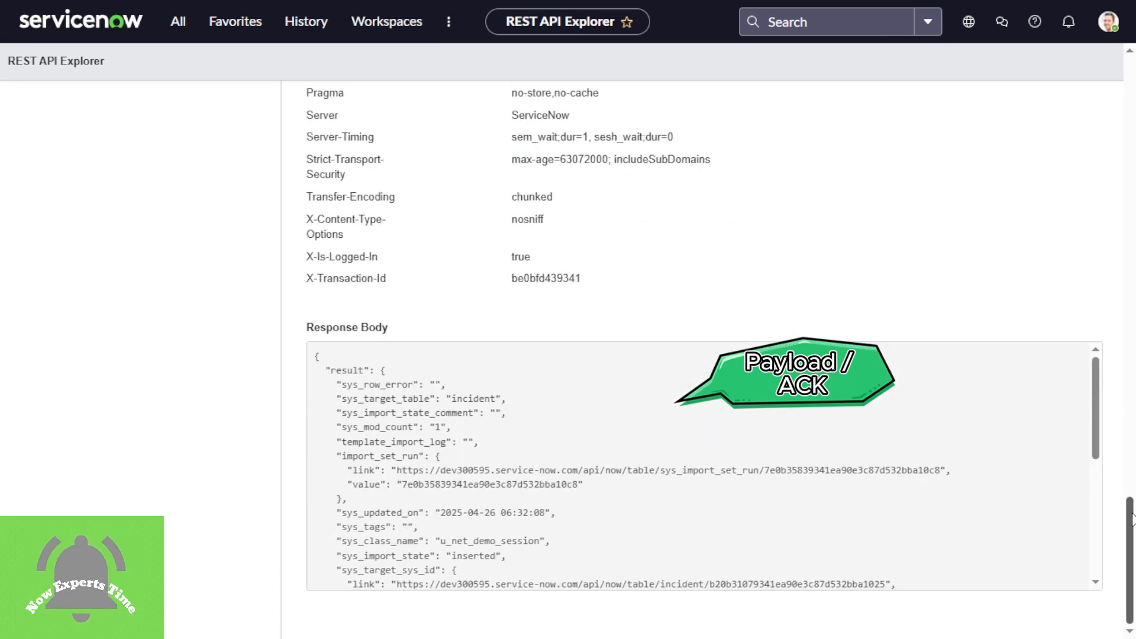
drag(1129, 502, 1129, 324)
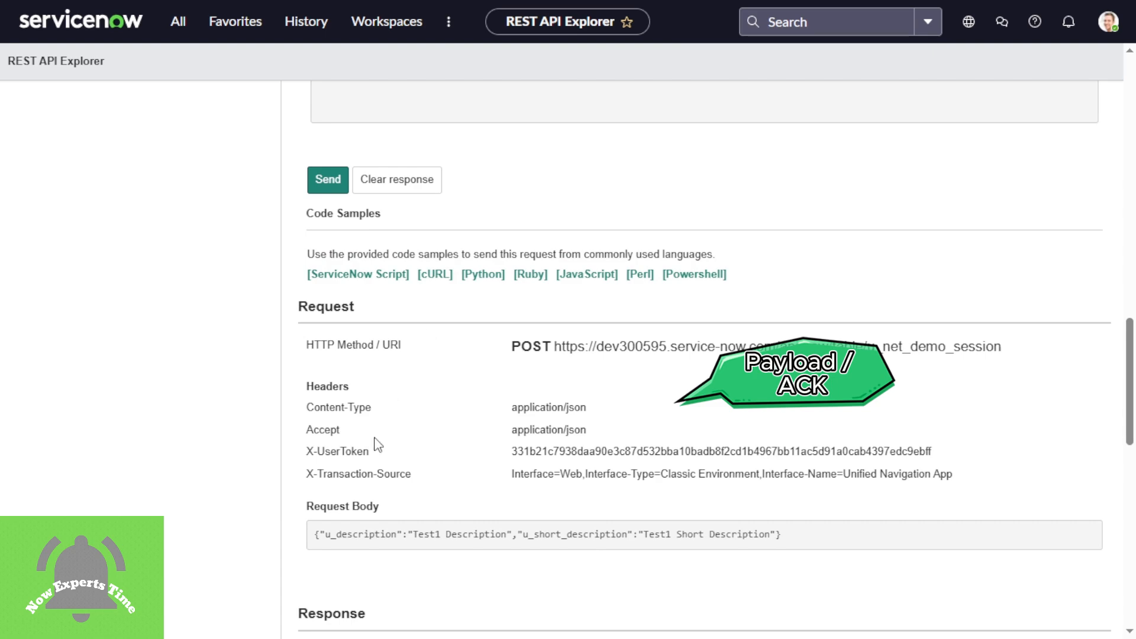
drag(383, 510, 306, 507)
drag(1129, 395, 1131, 572)
drag(388, 327, 284, 336)
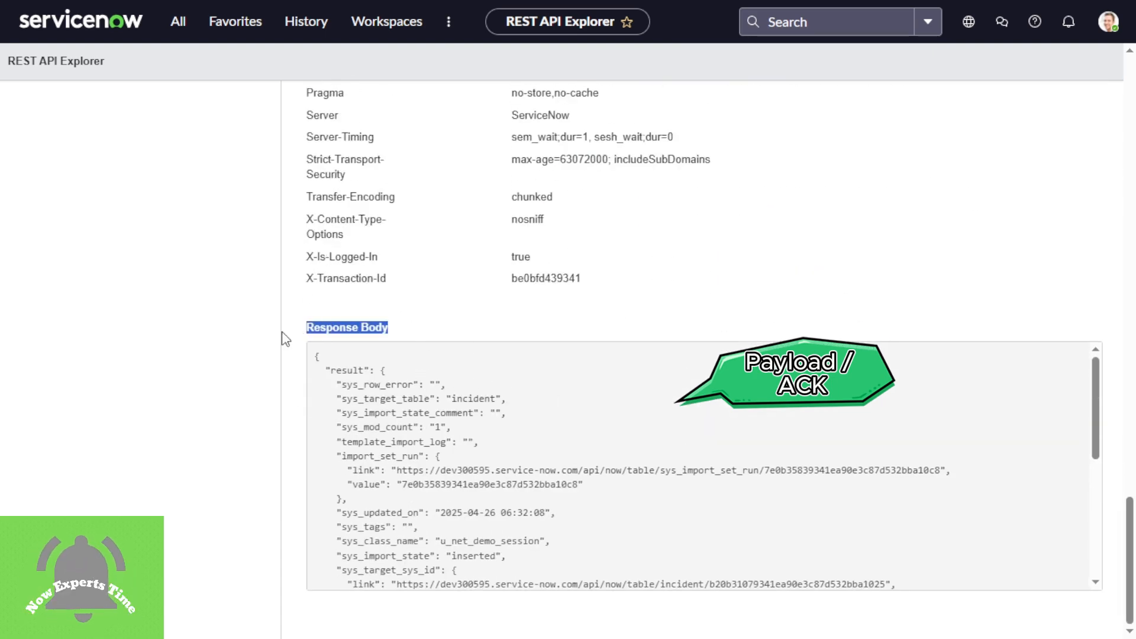
drag(1131, 532, 1130, 404)
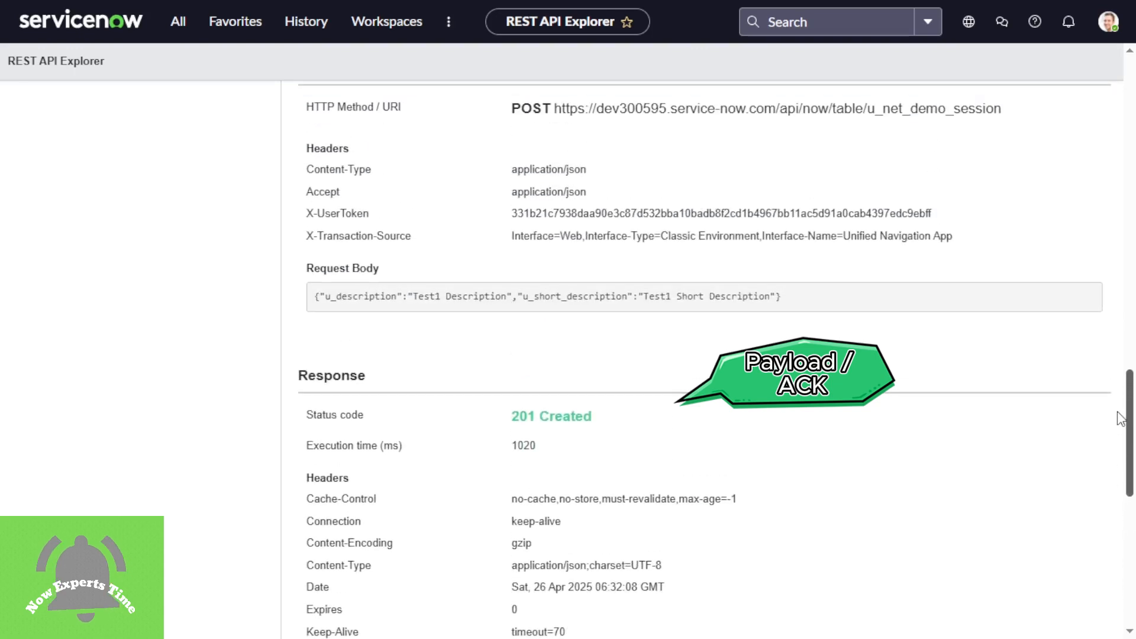
drag(791, 304, 292, 306)
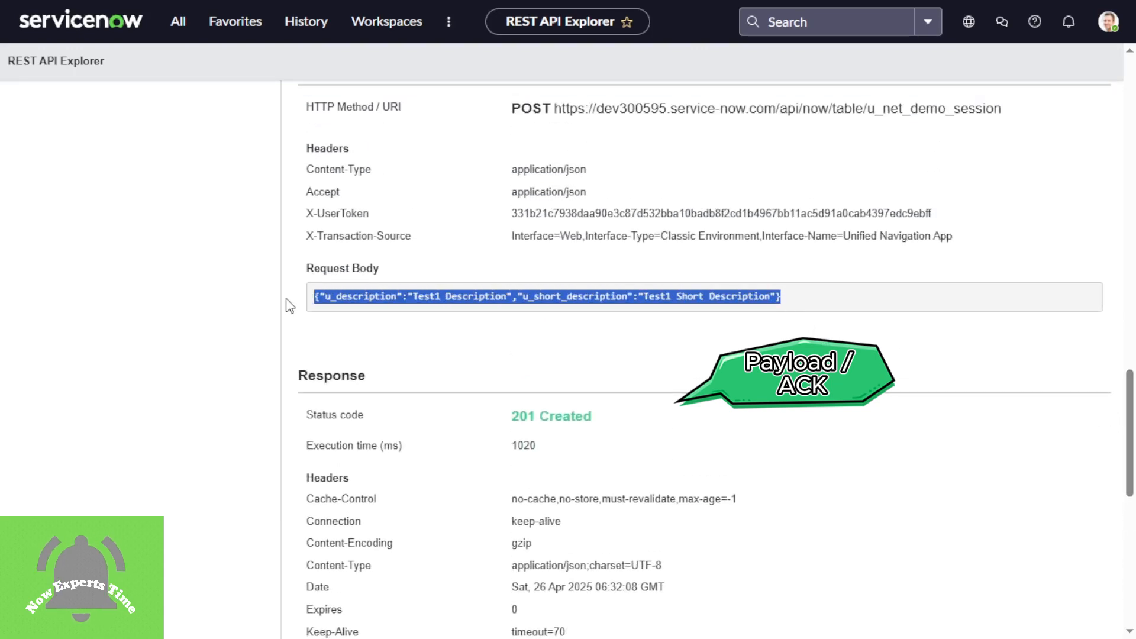
drag(1125, 532, 1130, 616)
double_click(411, 354)
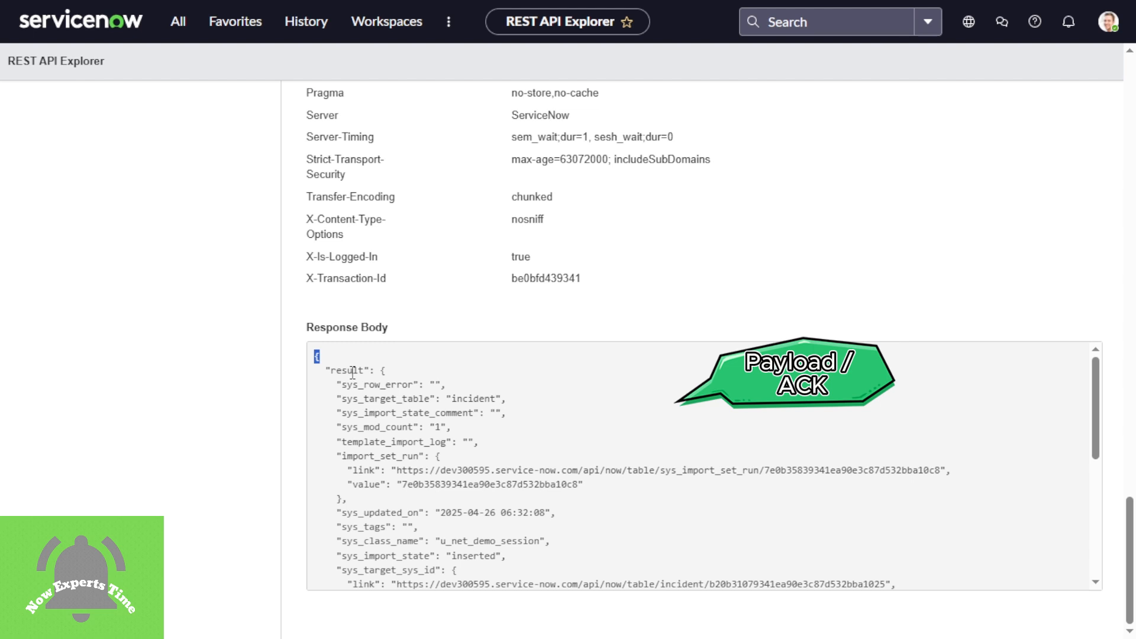
drag(330, 370, 947, 566)
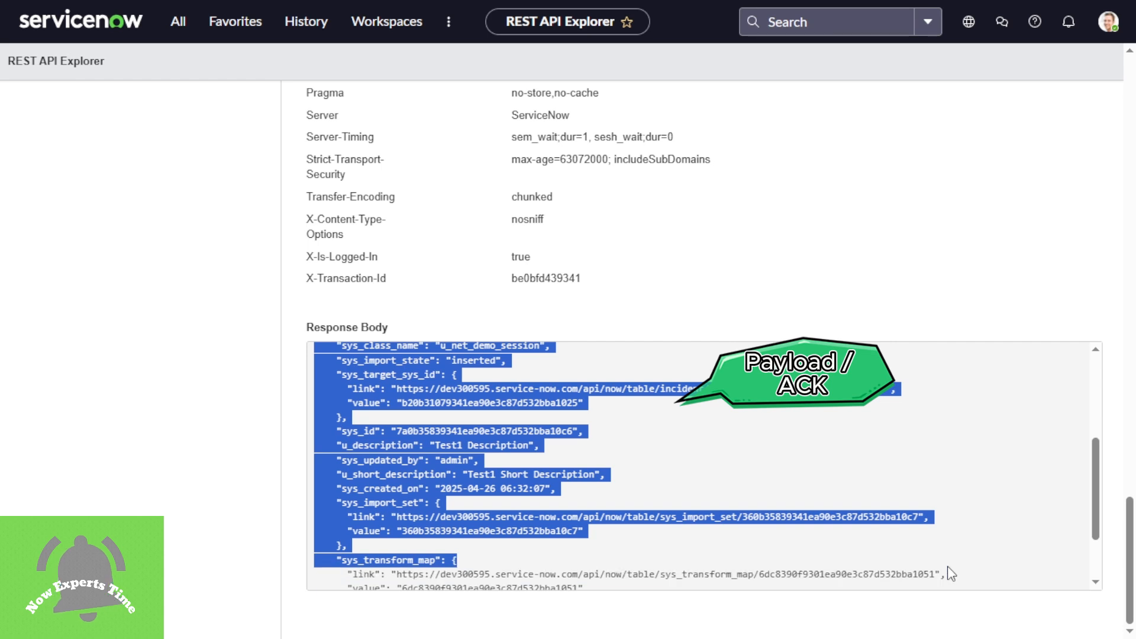
scroll(1018, 403, up, 1)
scroll(1019, 403, up, 3)
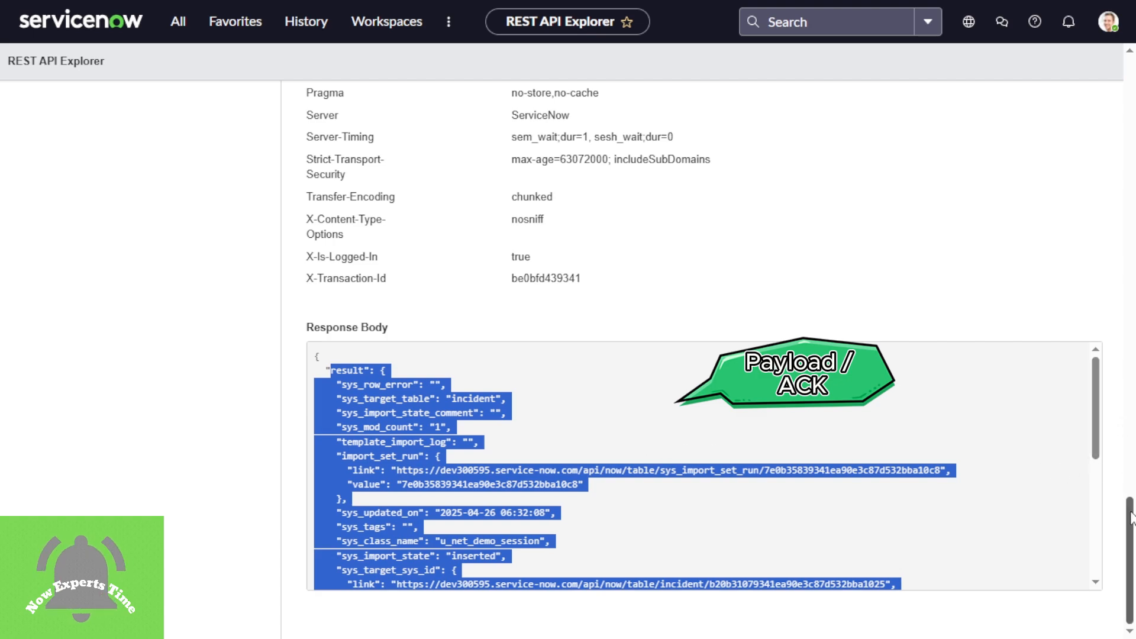
Search the application navigator for "incident" and open the list of open incidents
drag(1132, 553, 1131, 104)
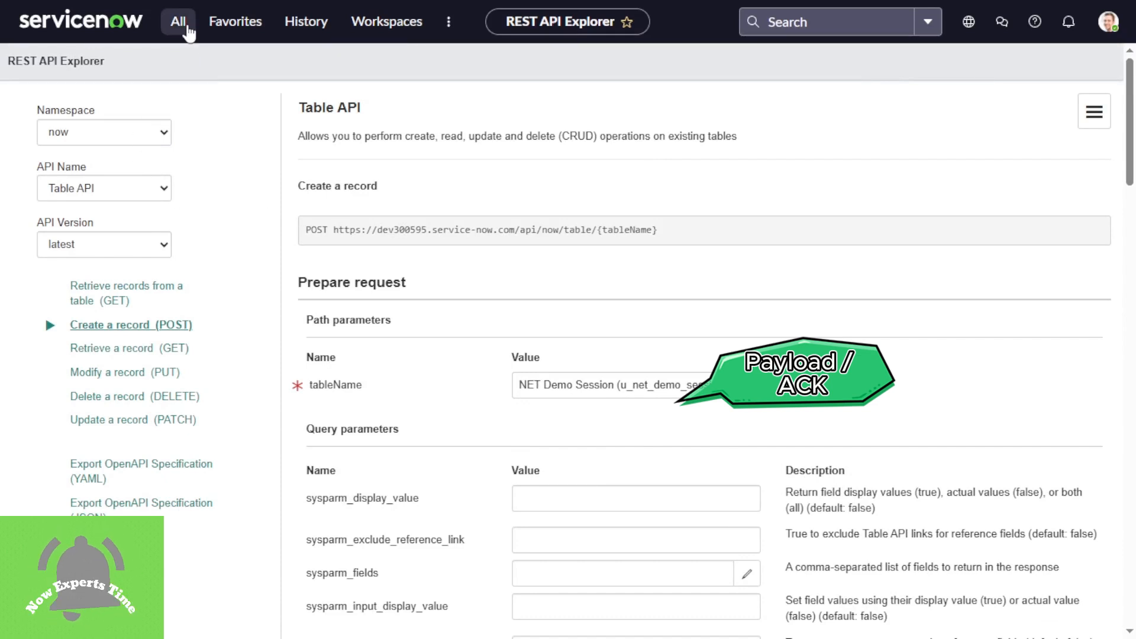
click(177, 24)
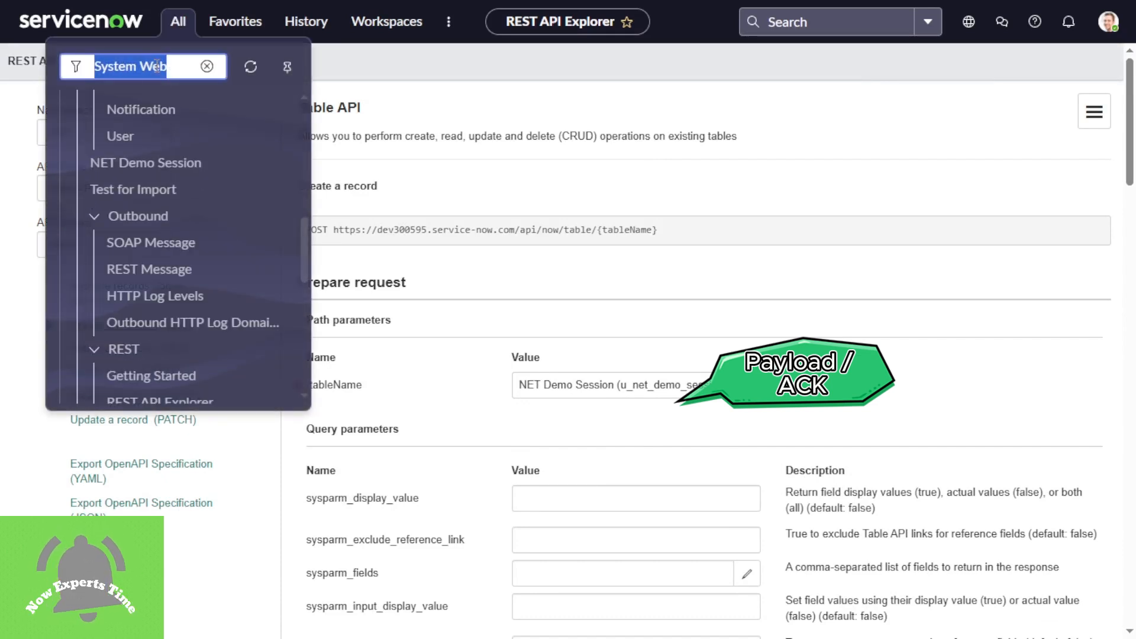
text(incident)
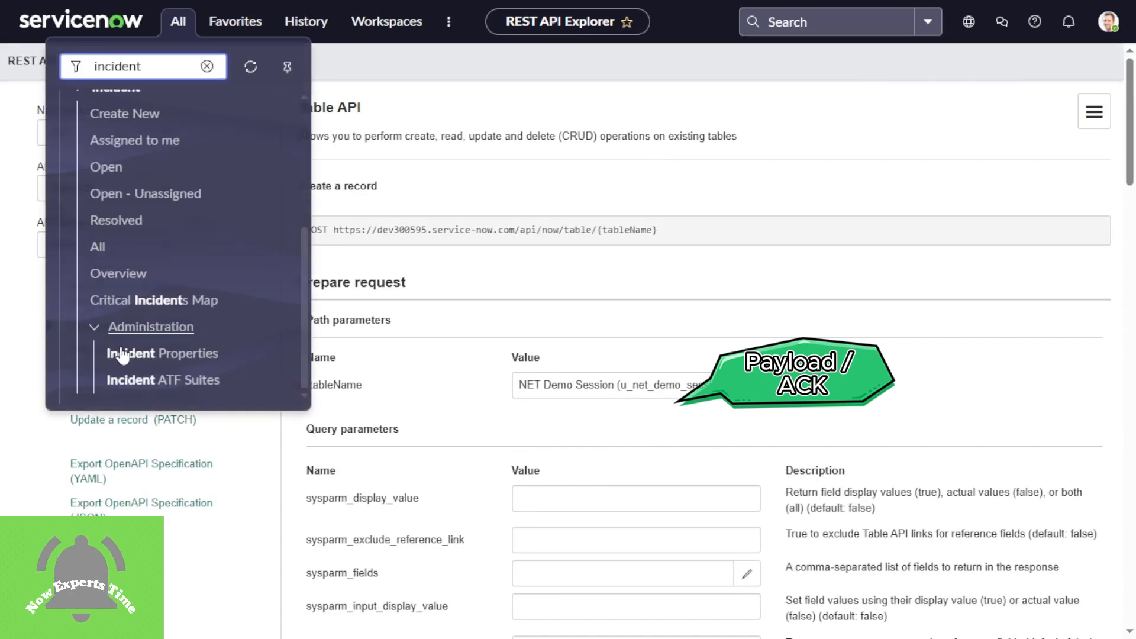
scroll(157, 257, up, 4)
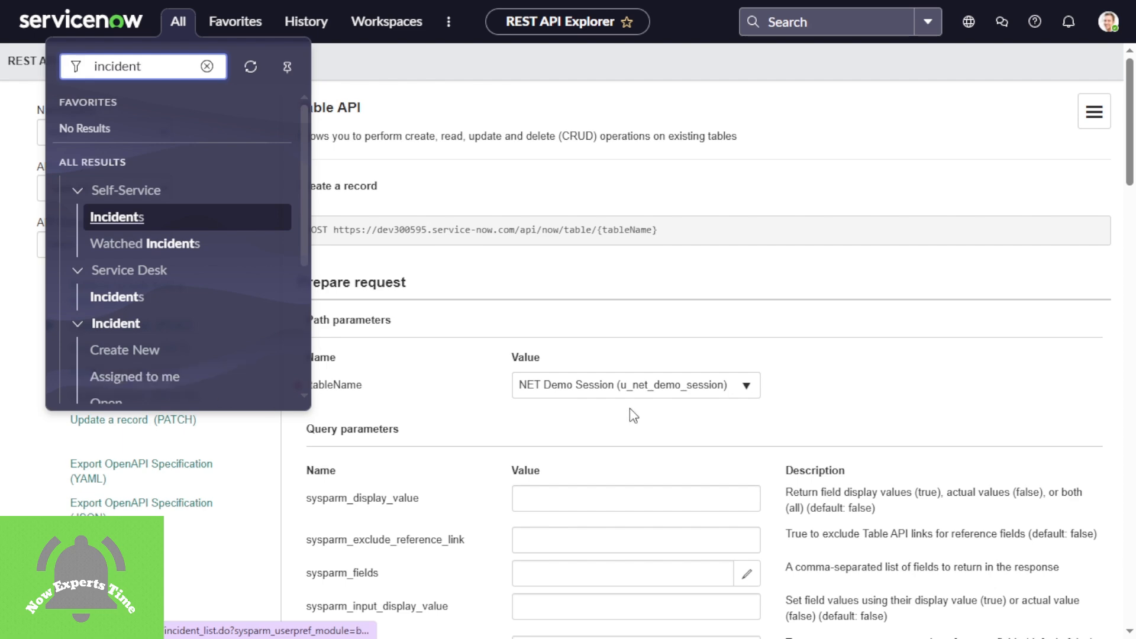
scroll(663, 444, down, 8)
scroll(660, 437, down, 5)
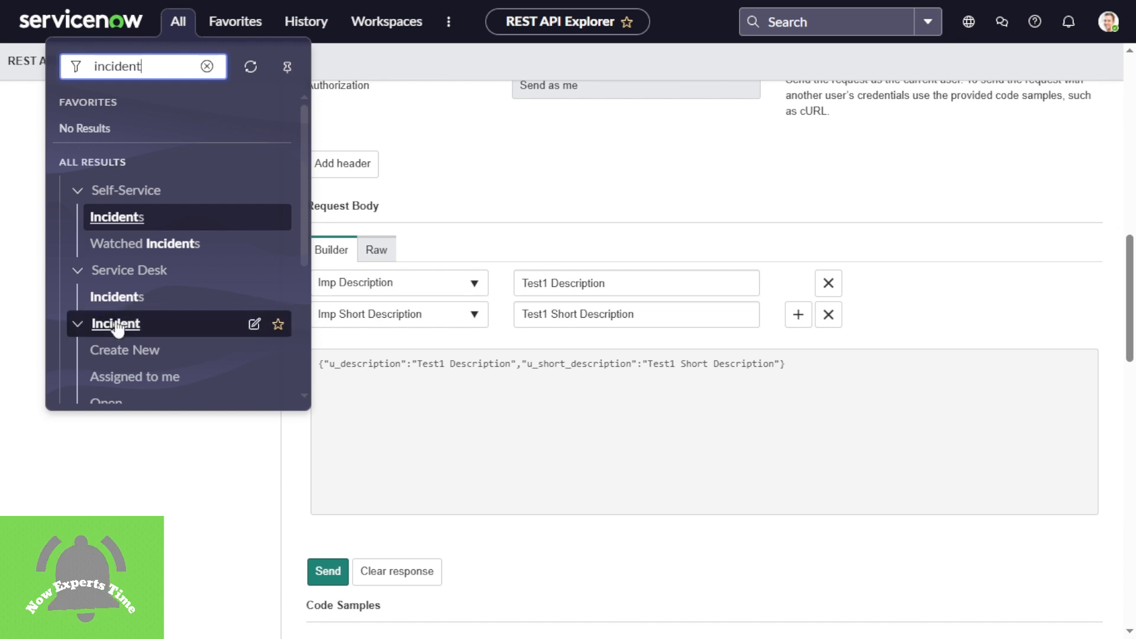
scroll(137, 379, down, 1)
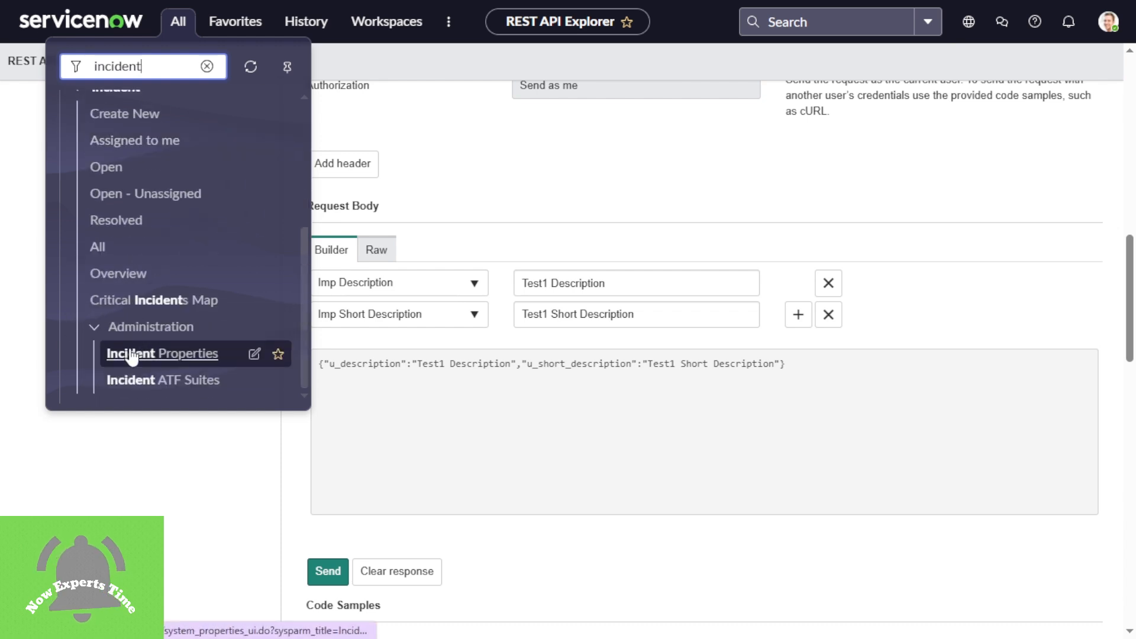
click(106, 182)
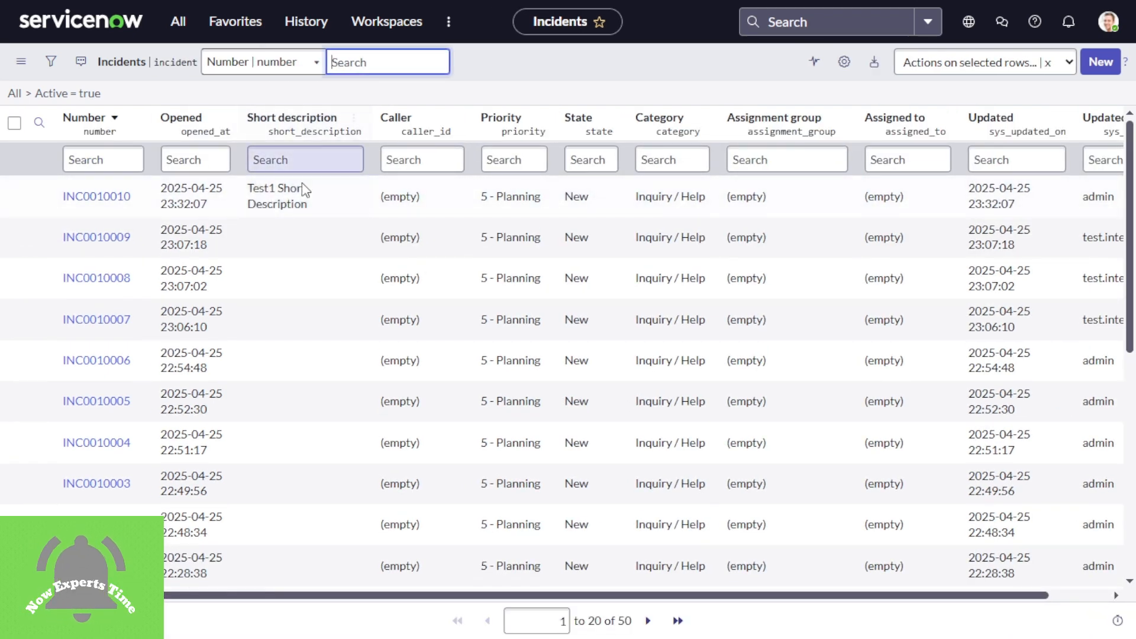
Open the newest incident, with short description "Test1 Short Description", and check its short description, description and number
click(86, 199)
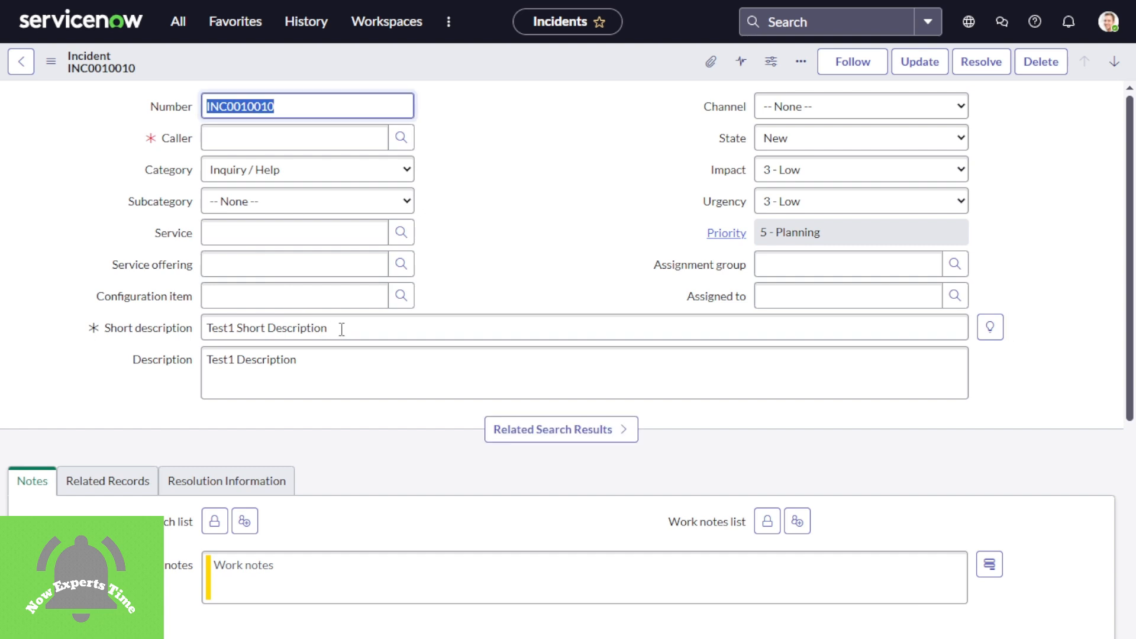
drag(341, 329, 204, 331)
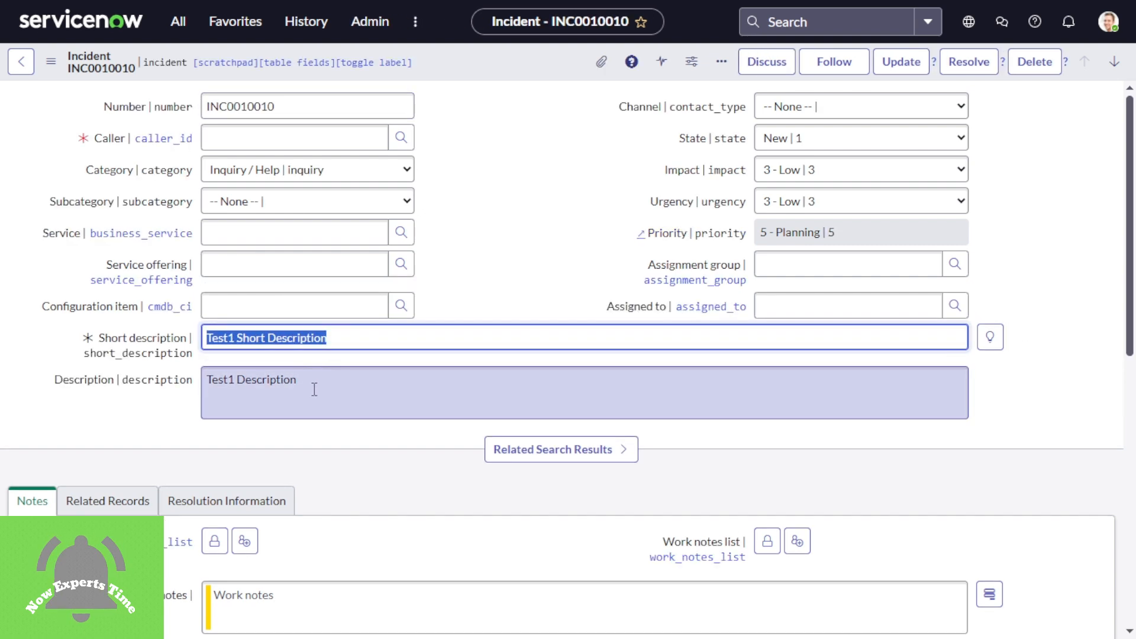
drag(314, 389, 209, 392)
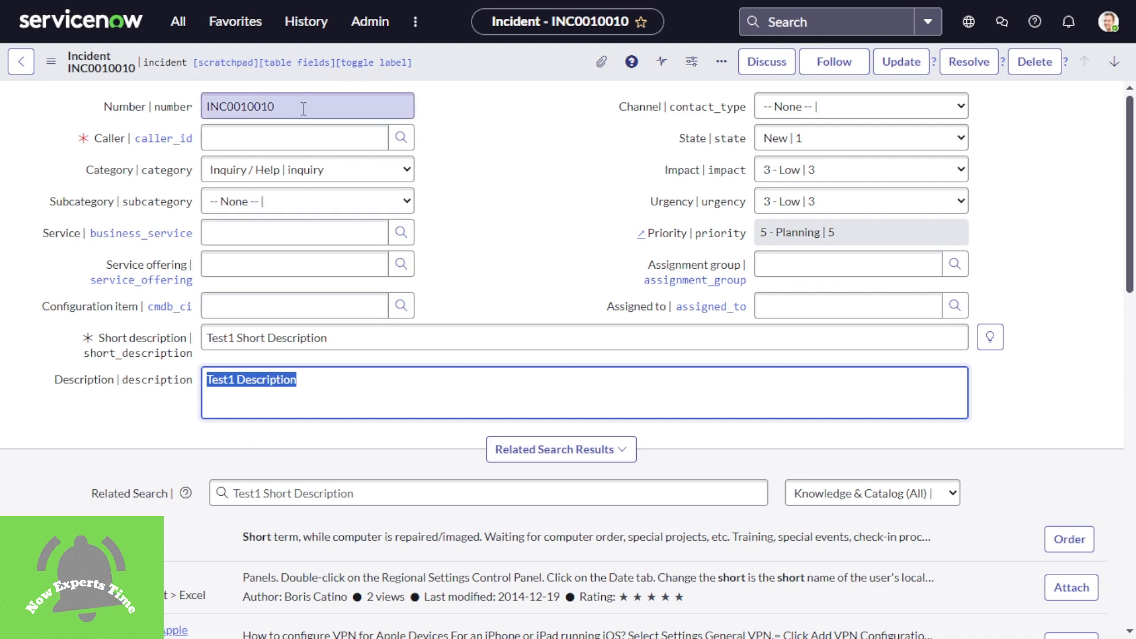
click(293, 106)
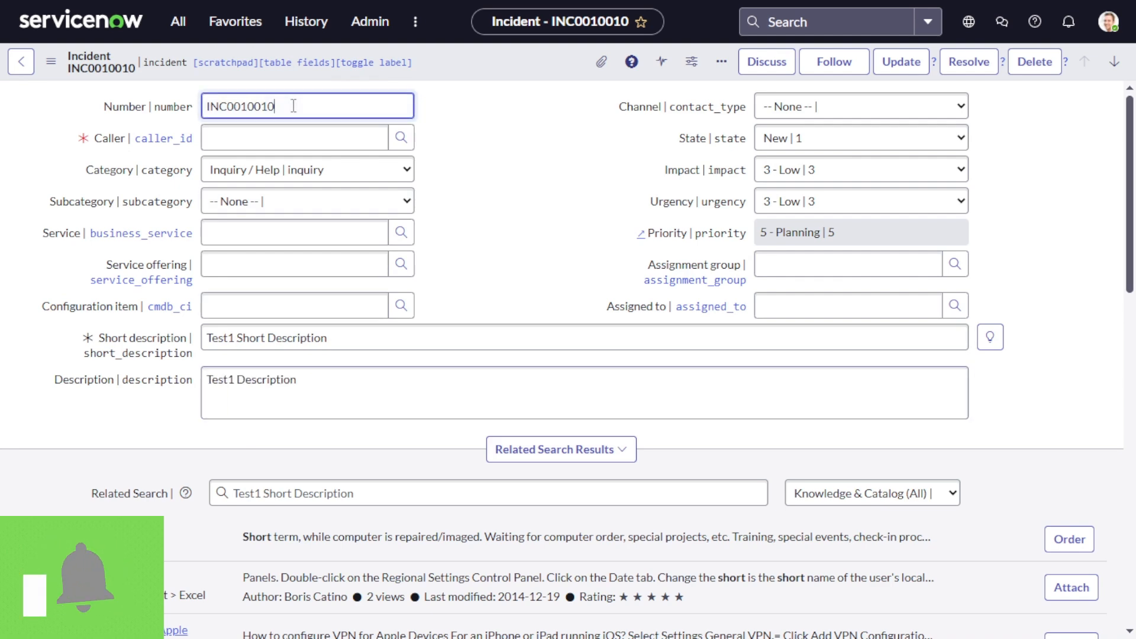
double_click(293, 106)
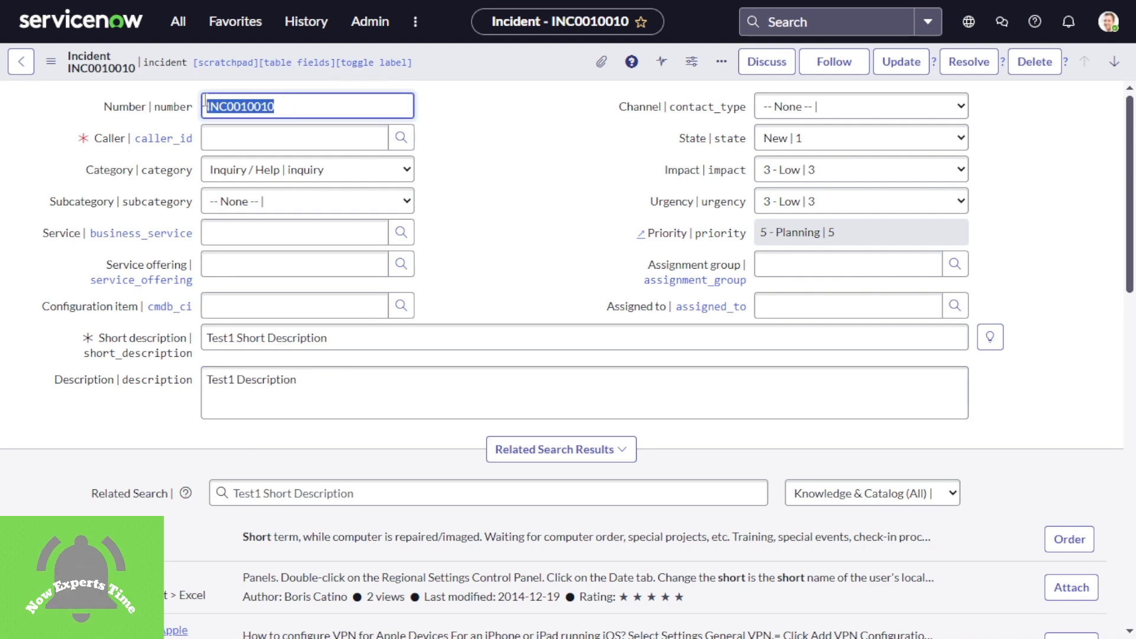
click(286, 106)
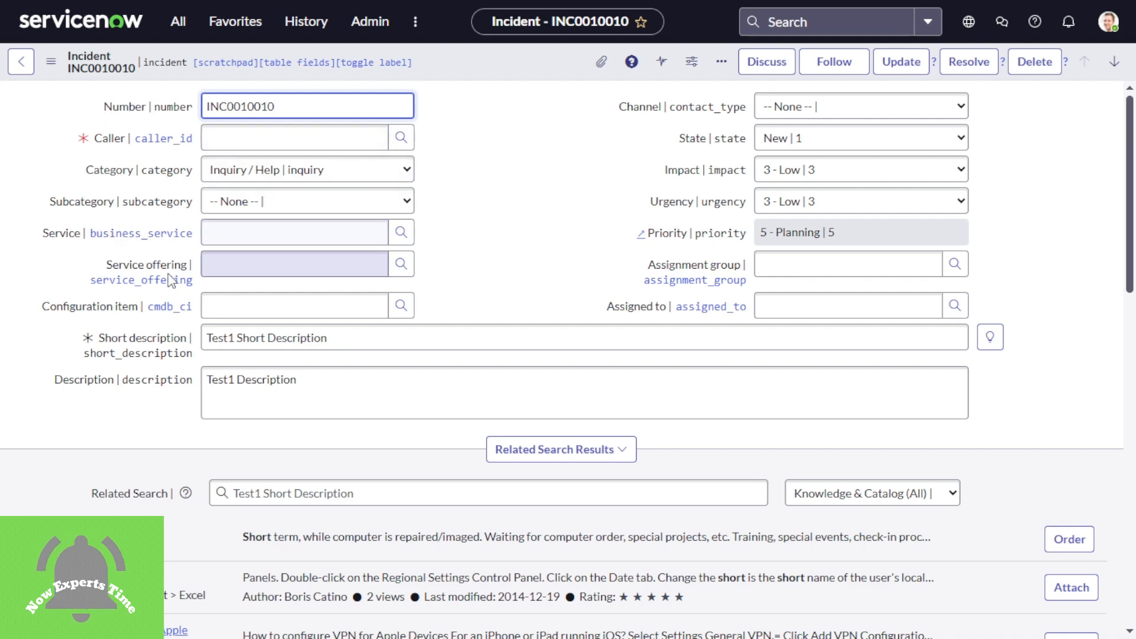
Search the application navigator for "REST Exp" and open REST API Explorer
click(178, 22)
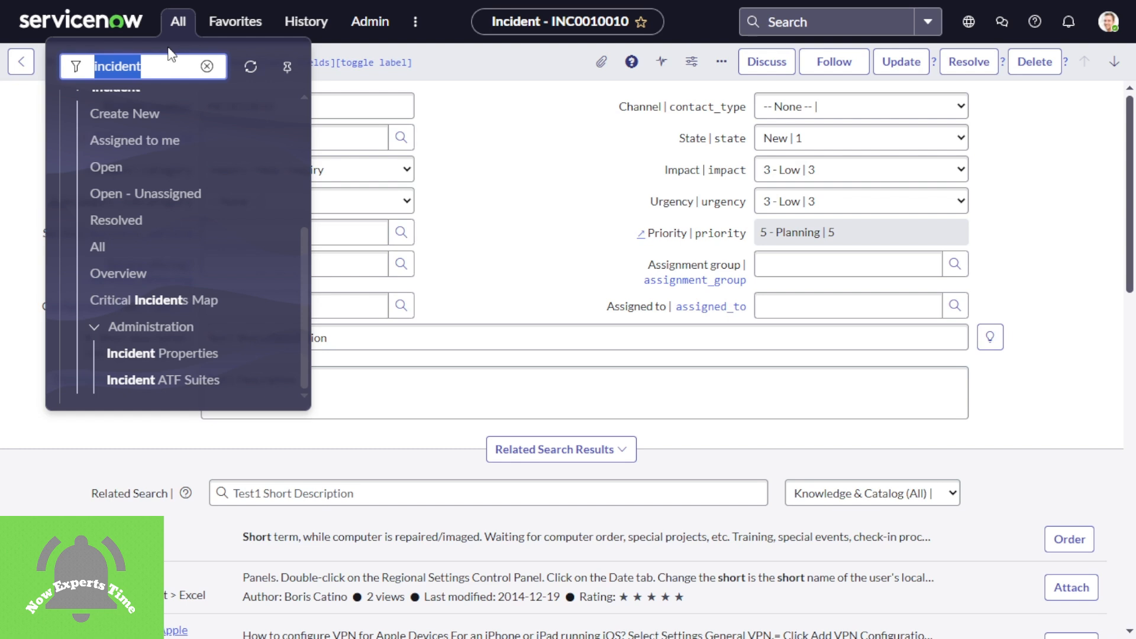
text(REST)
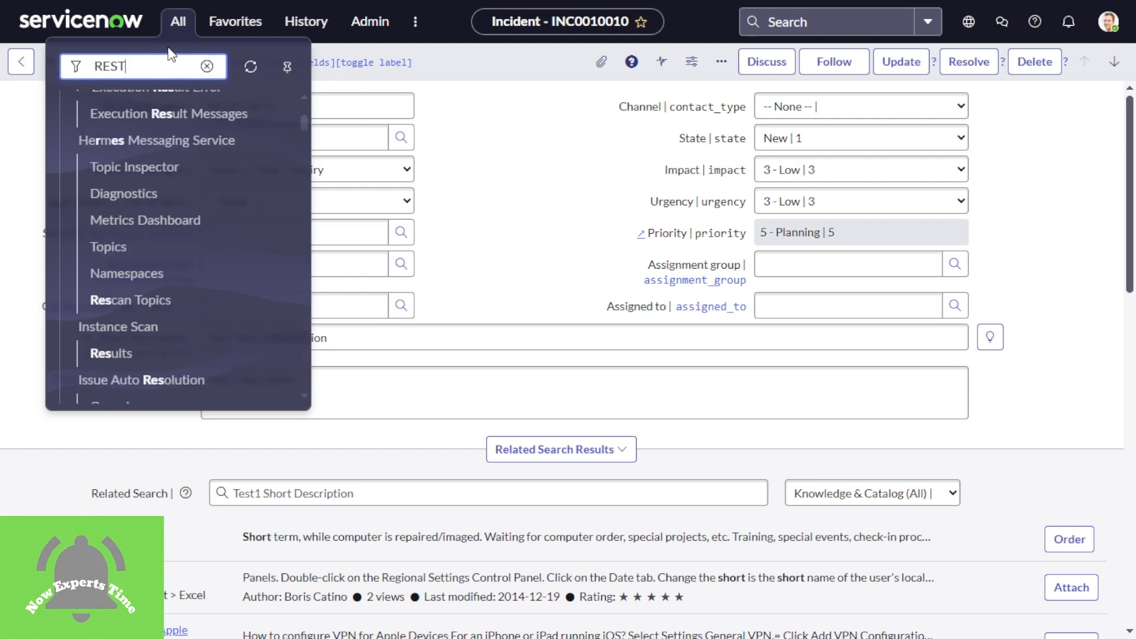
scroll(223, 293, down, 3)
scroll(223, 295, down, 10)
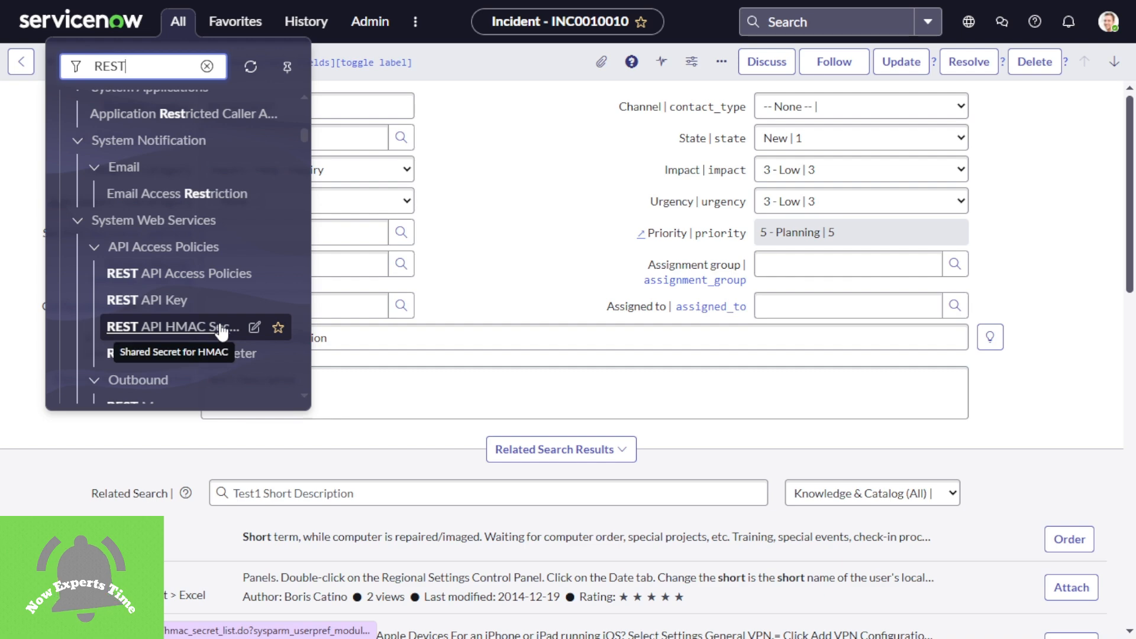
scroll(223, 329, up, 5)
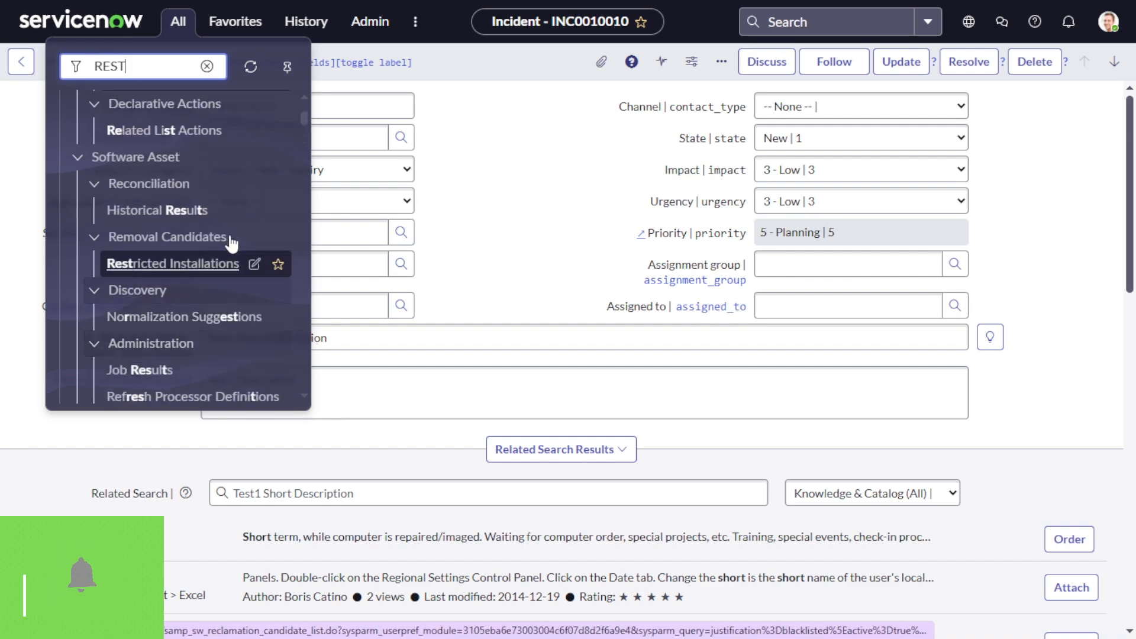
click(181, 67)
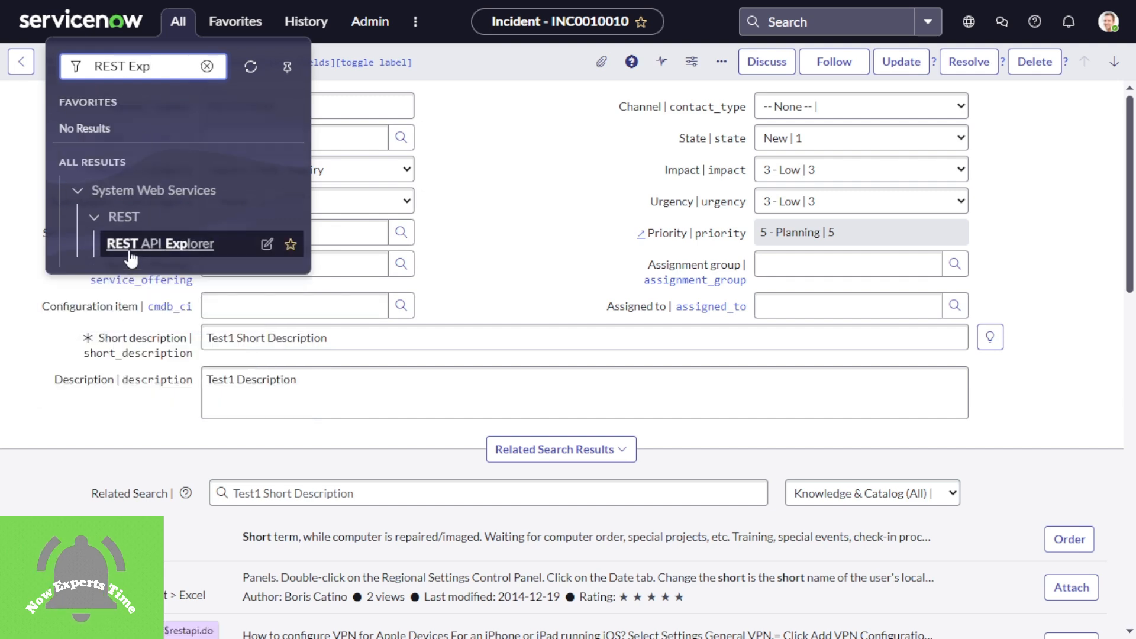
click(127, 257)
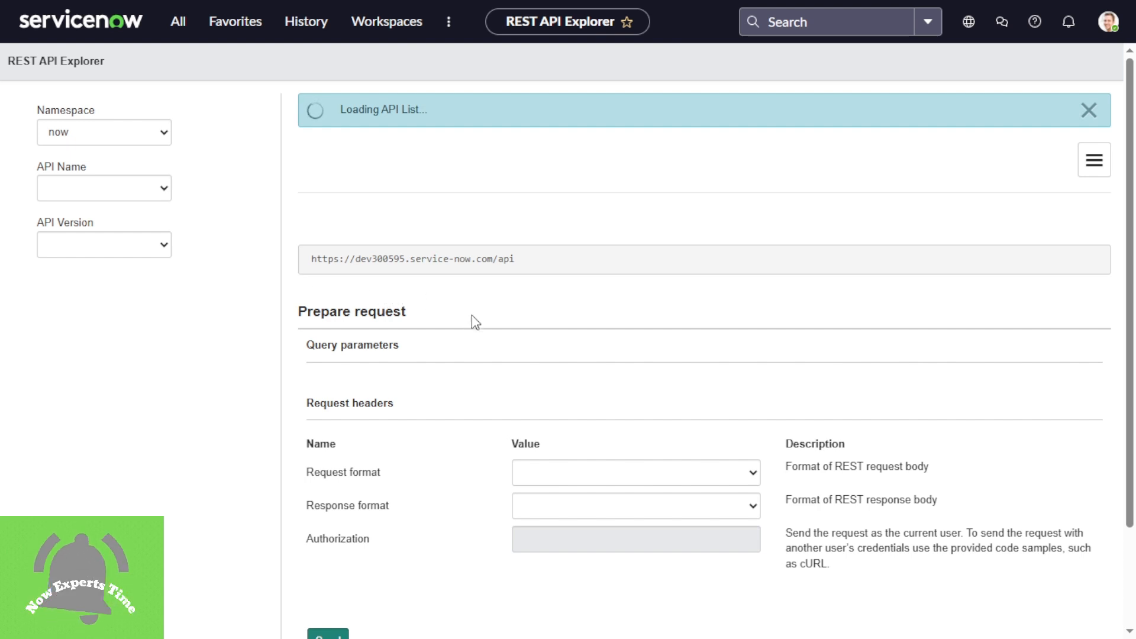
click(569, 436)
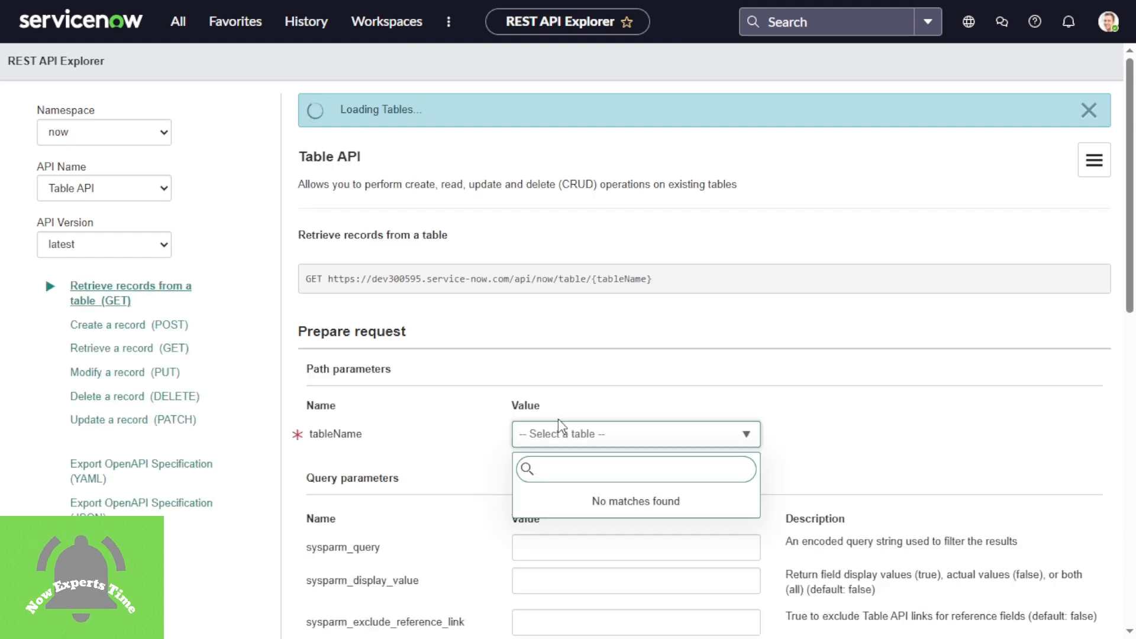
text(NET)
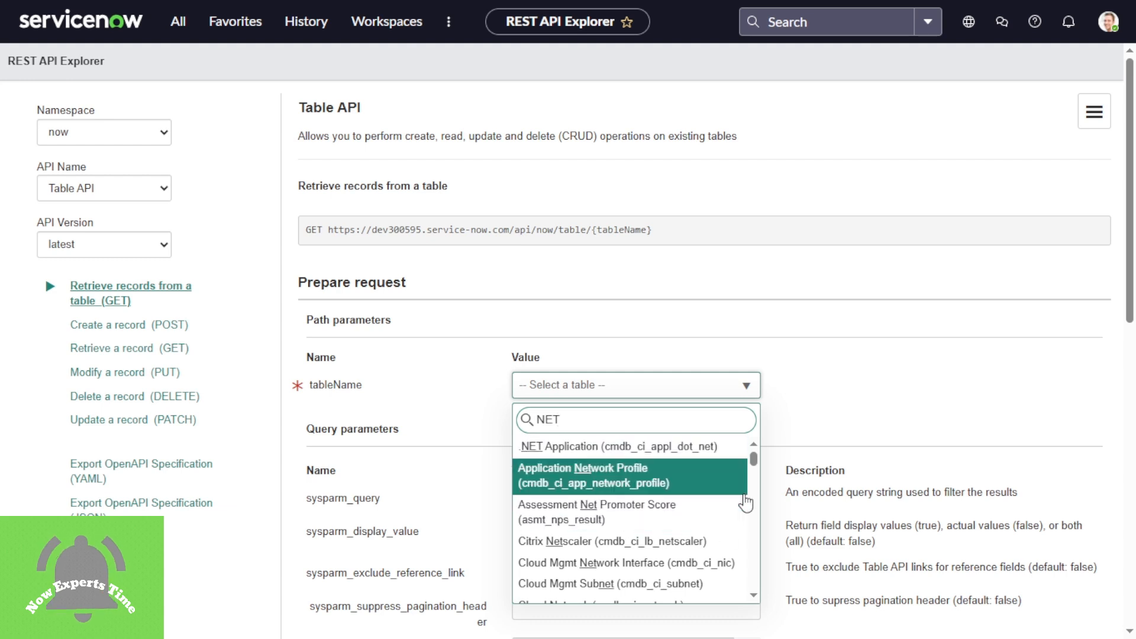
drag(754, 460, 759, 504)
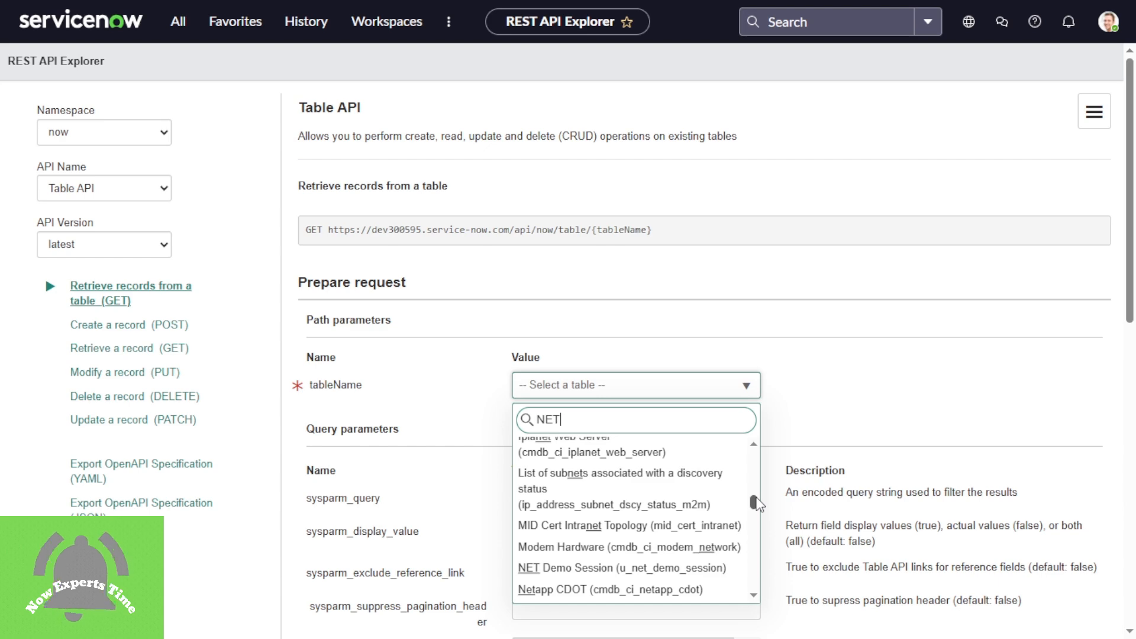
click(624, 569)
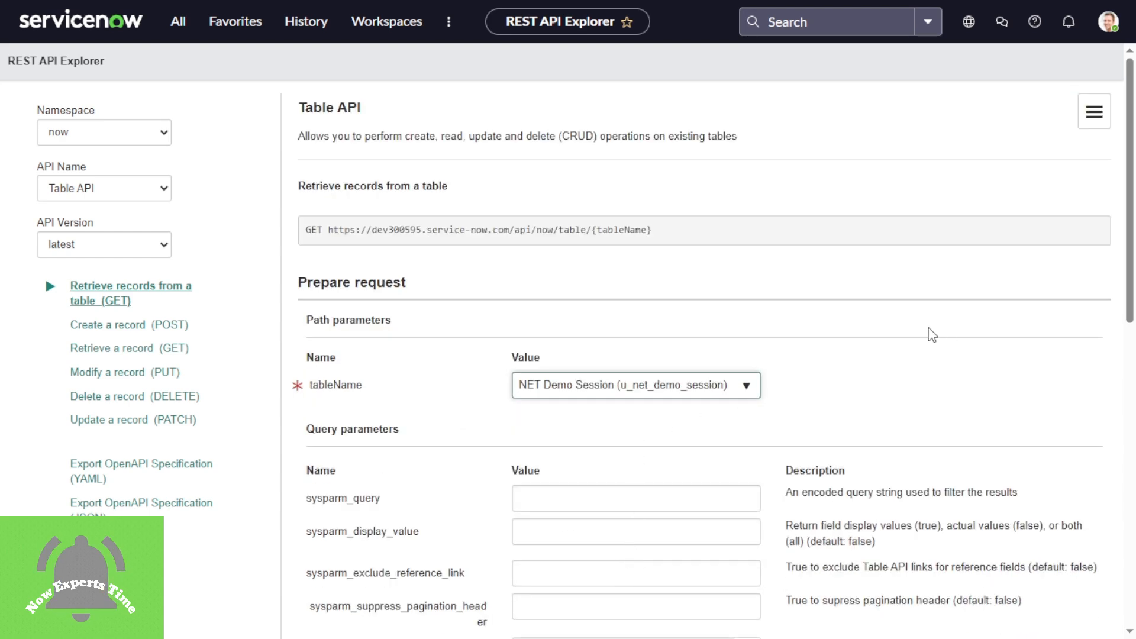
drag(1128, 318, 1126, 620)
Switch the Table API operation to Create a record (POST) and set tableName to NET Demo Session (u_net_demo_session)
click(92, 327)
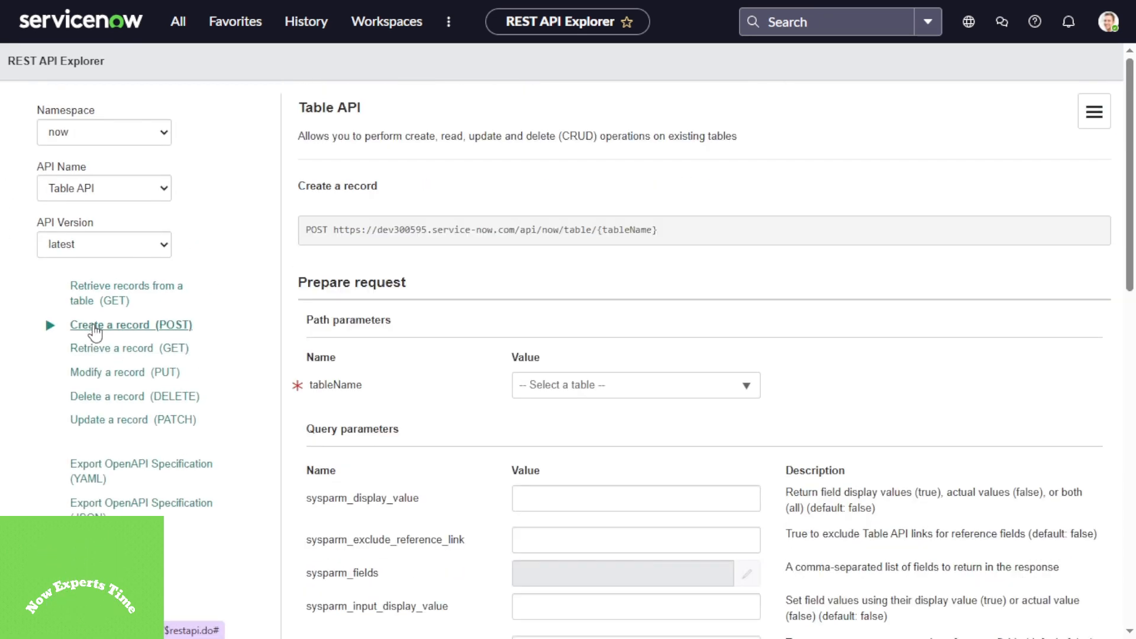
scroll(601, 350, down, 14)
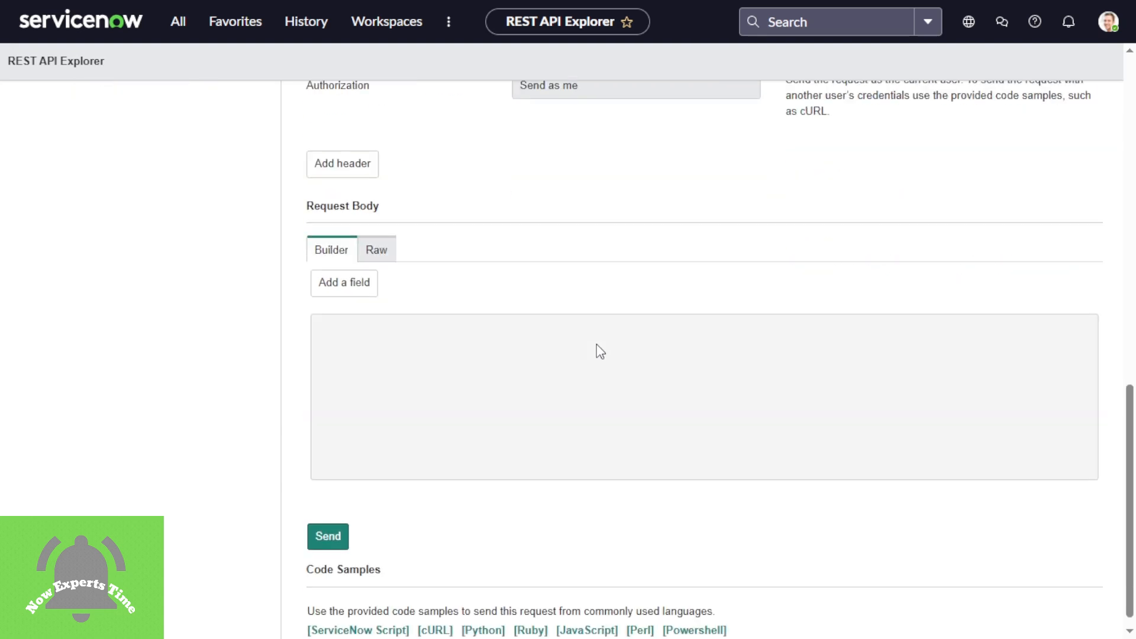
click(339, 284)
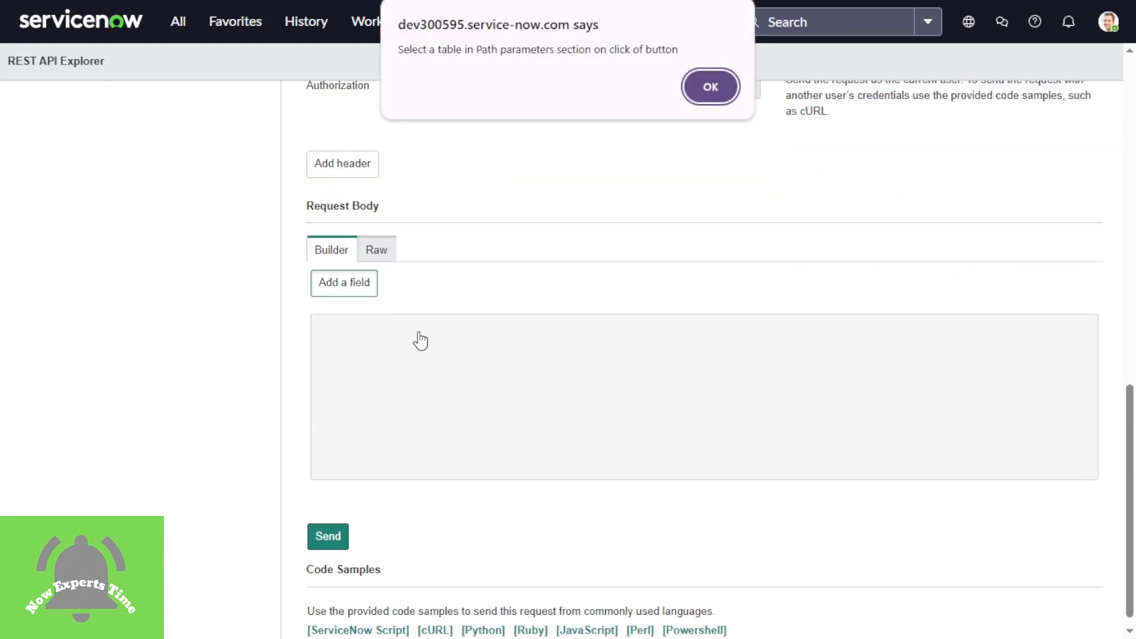
click(709, 87)
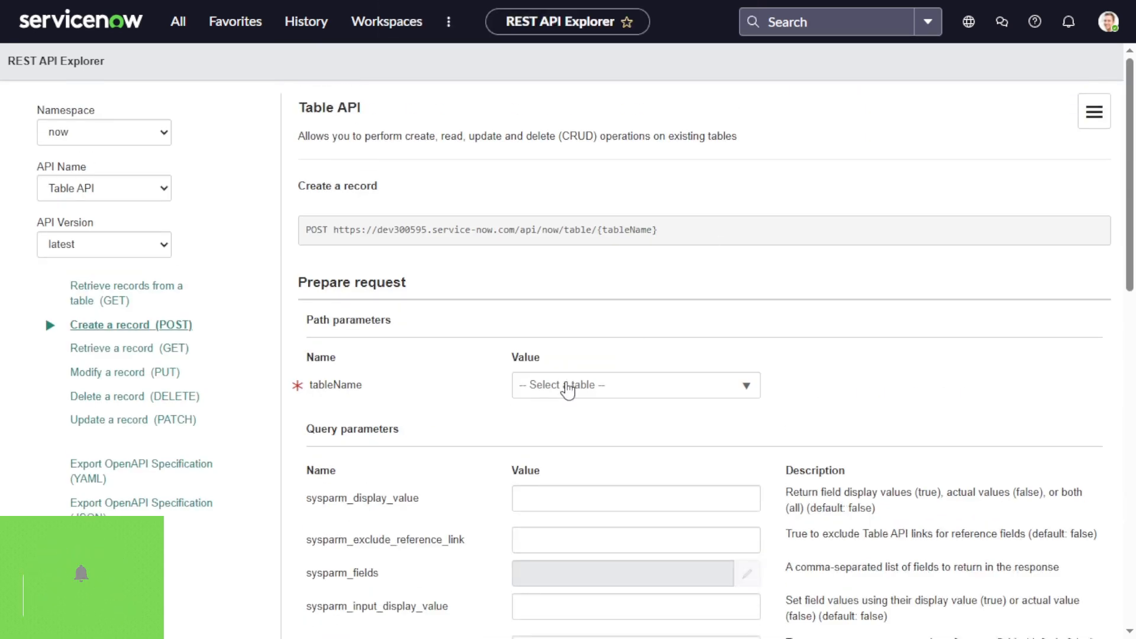
click(568, 391)
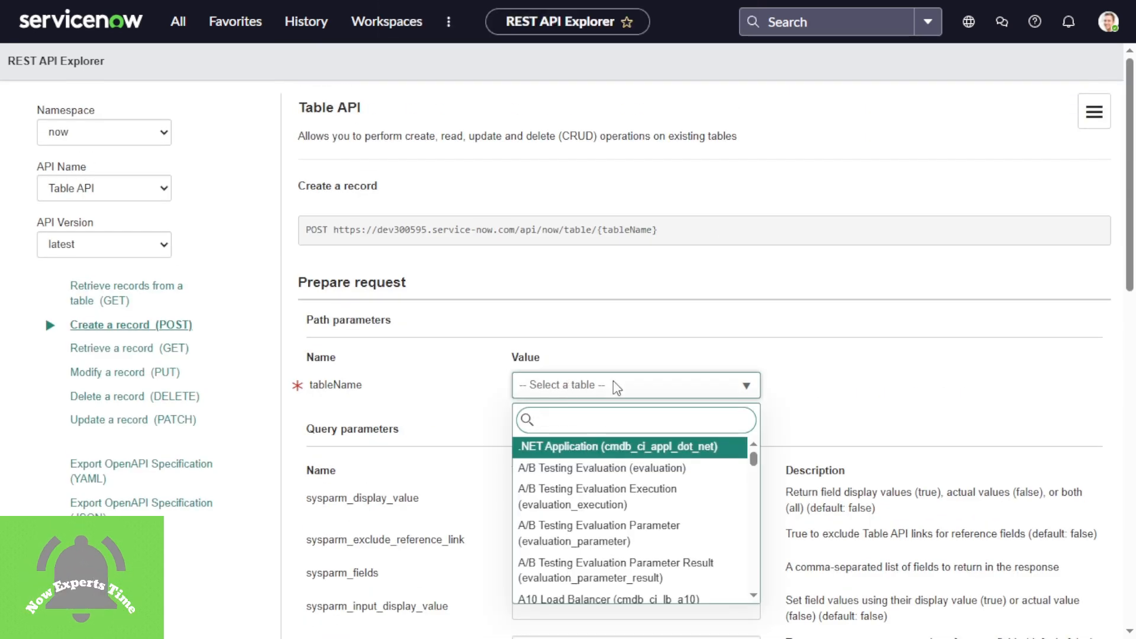
text(NET)
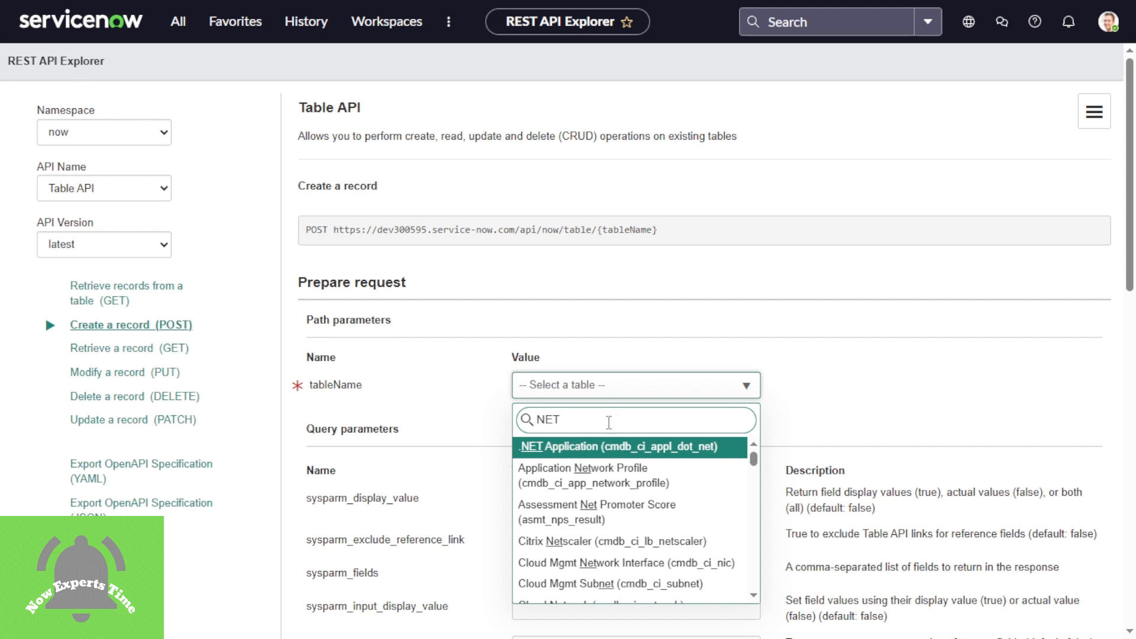
scroll(627, 503, down, 3)
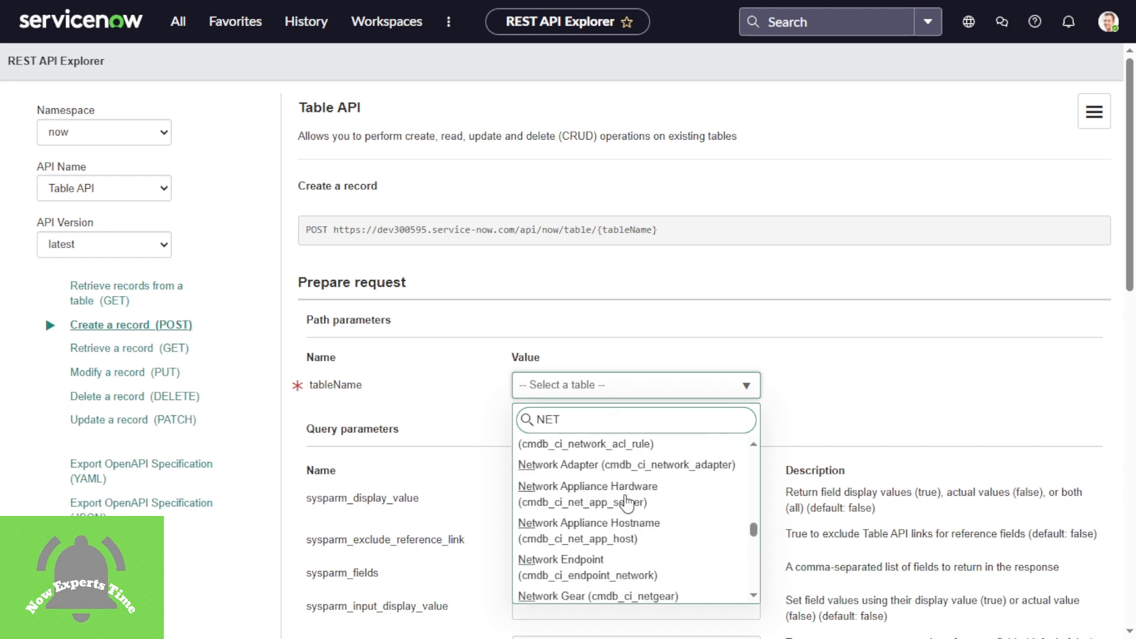
scroll(627, 505, down, 5)
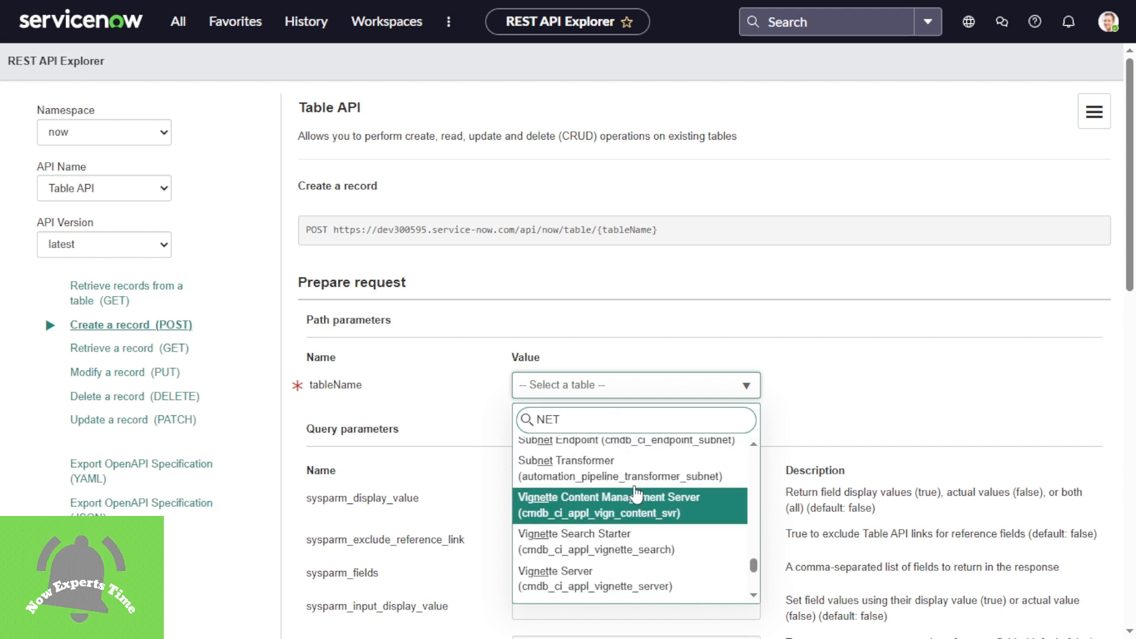
text(Dem)
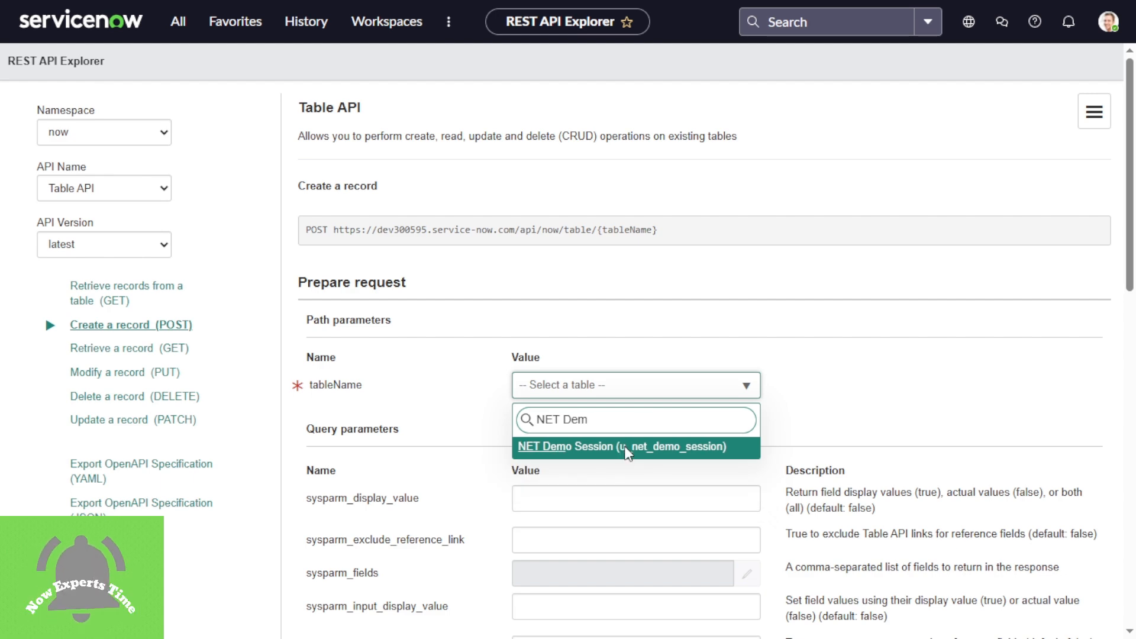
click(626, 448)
Add the fields Imp Description and Imp Short Description to the Request Body
scroll(626, 452, down, 7)
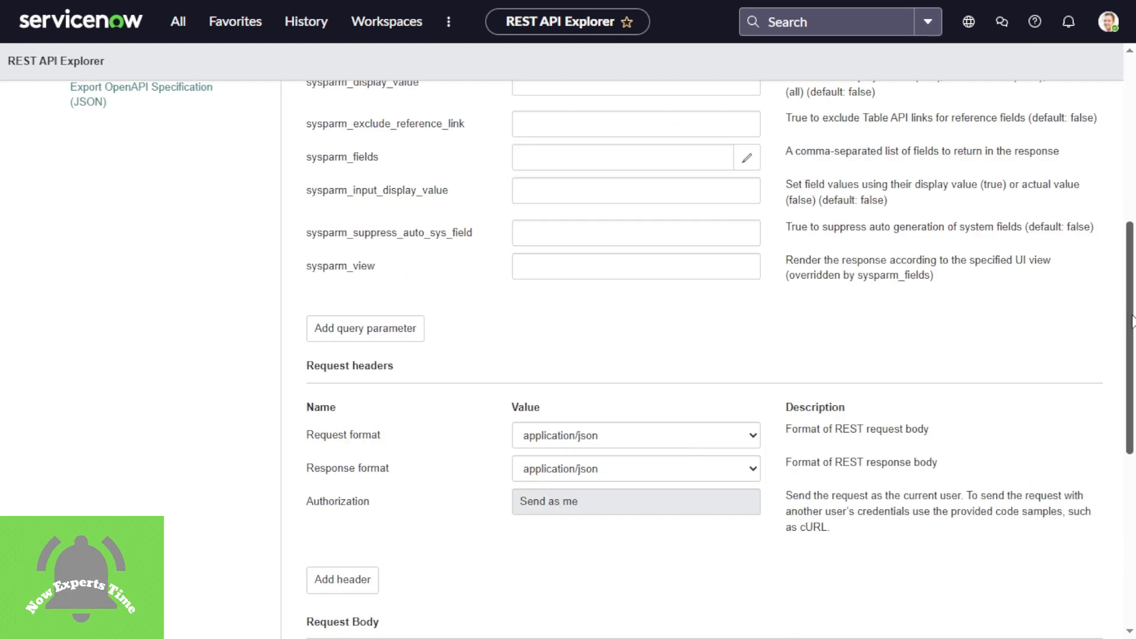
scroll(434, 392, down, 7)
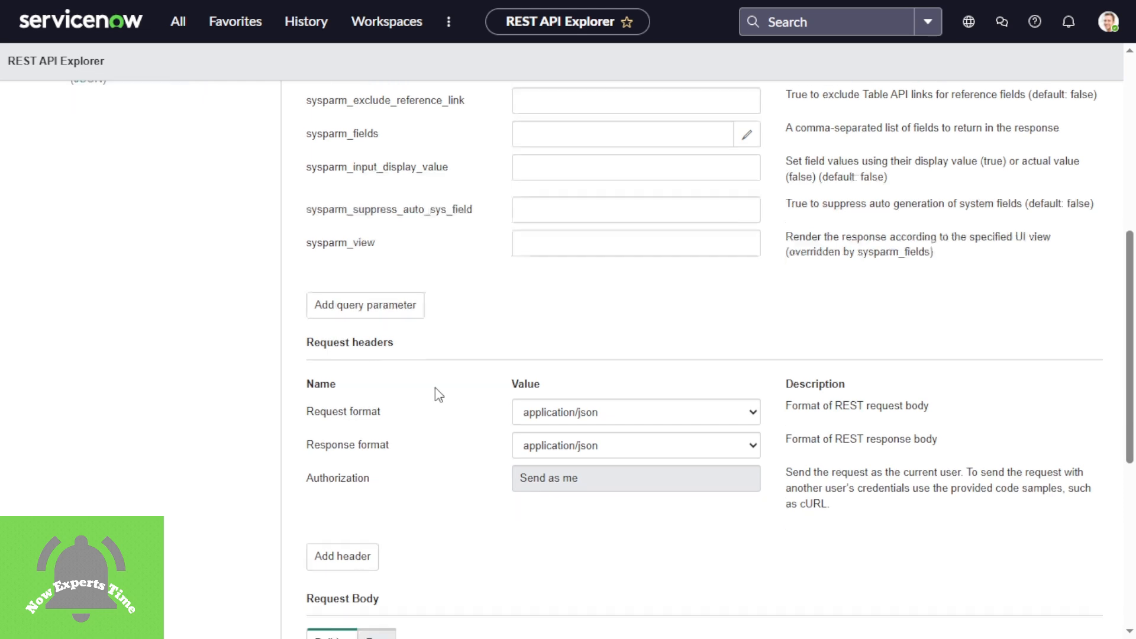
click(342, 283)
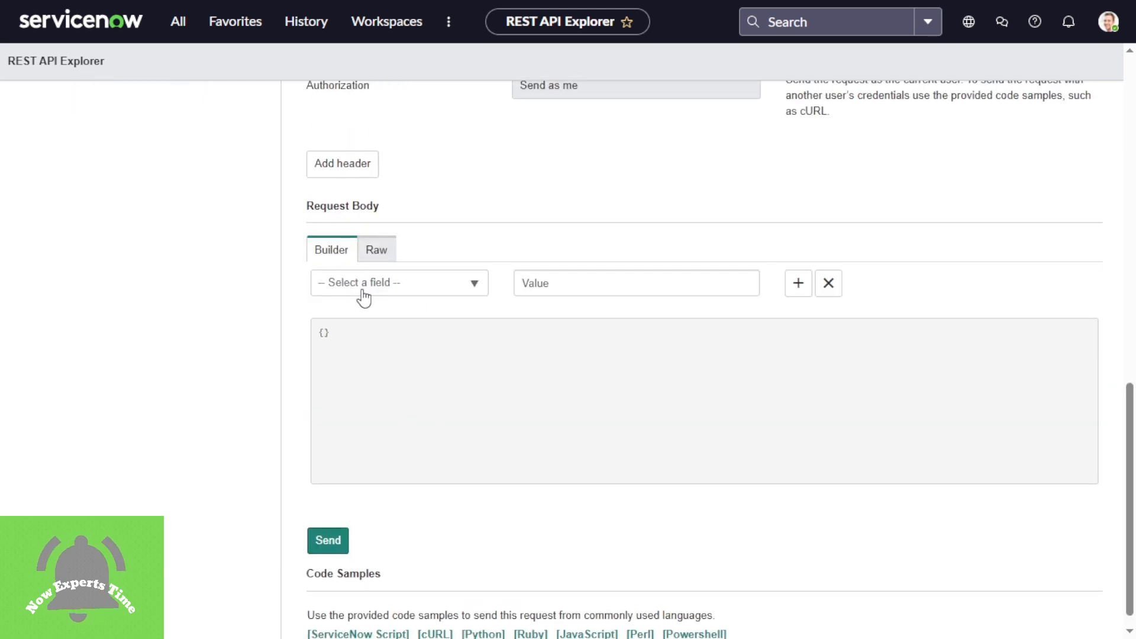
click(357, 290)
text(imp)
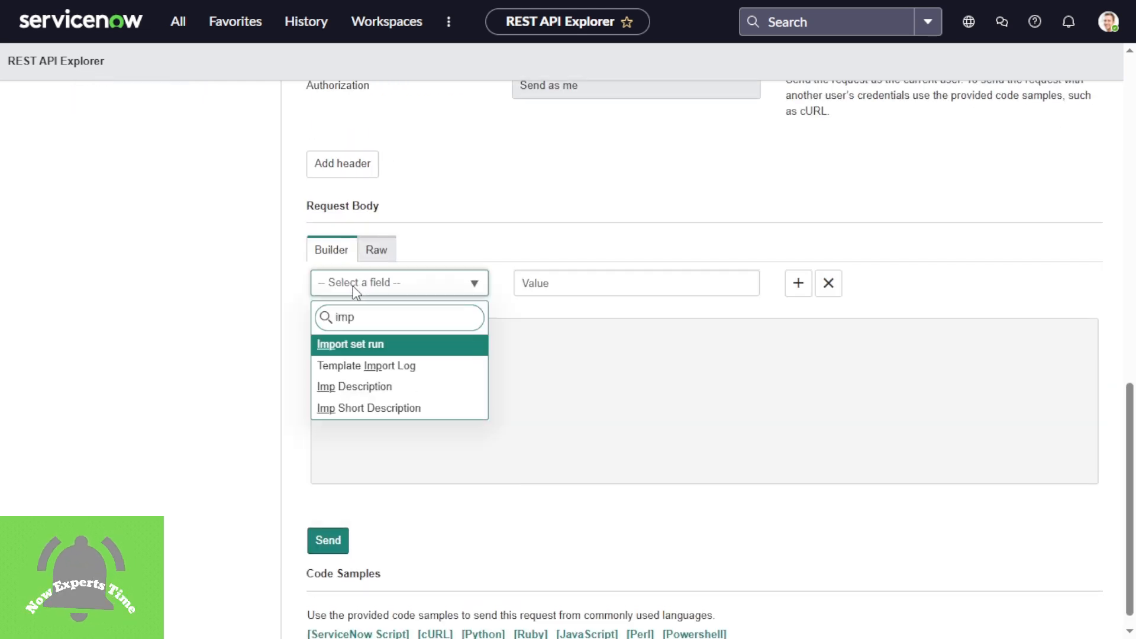
click(375, 391)
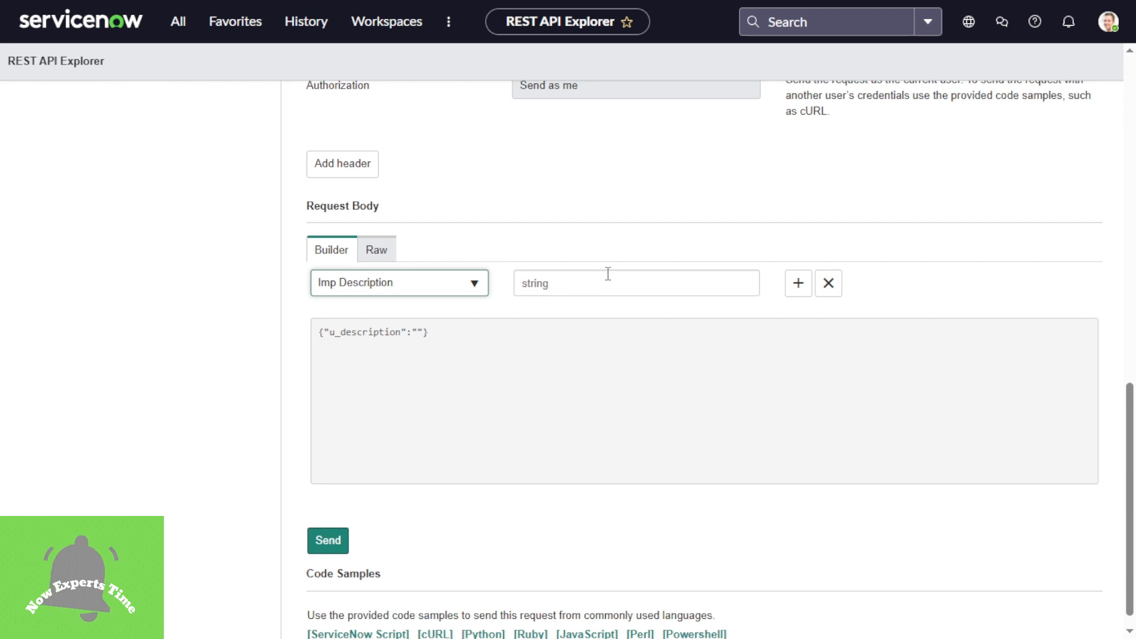
click(802, 286)
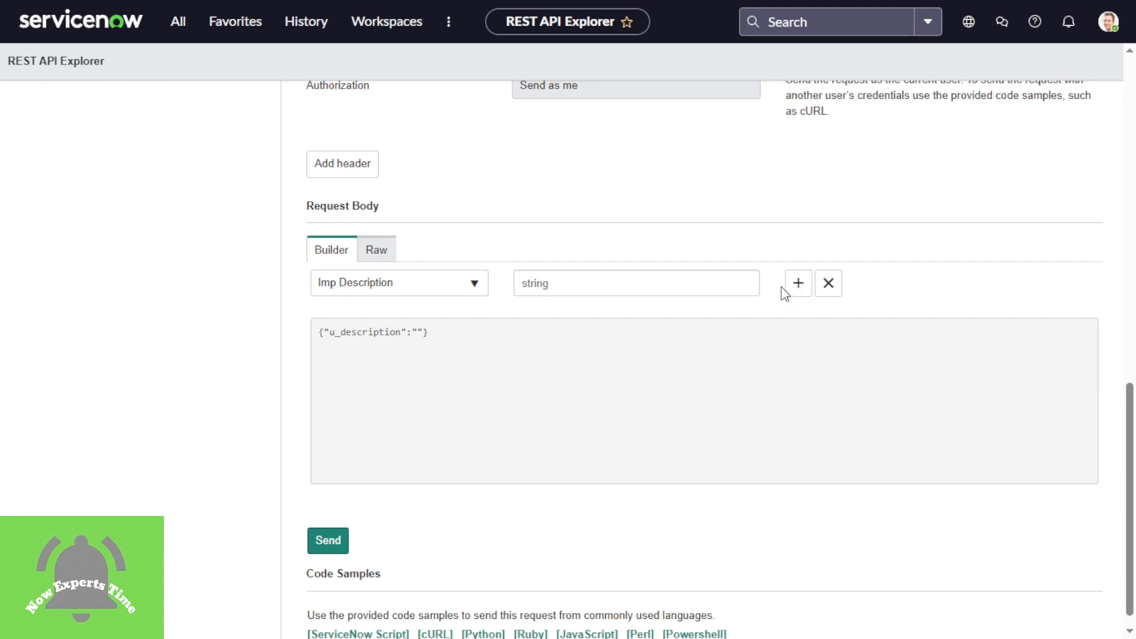
click(799, 288)
click(465, 314)
text(i)
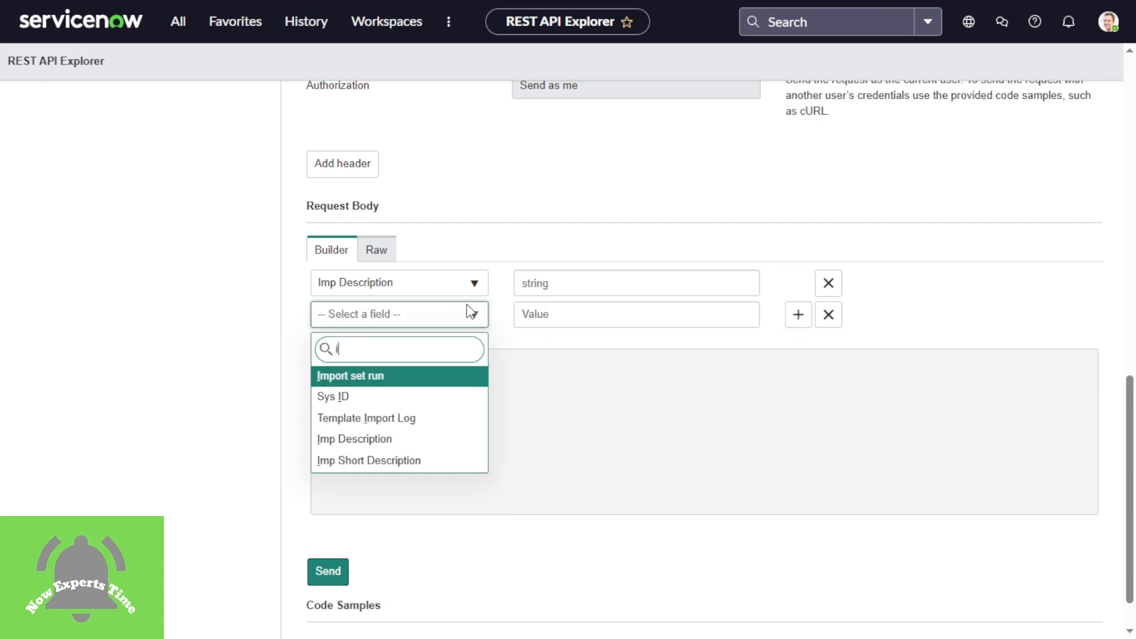
text(mp)
click(401, 460)
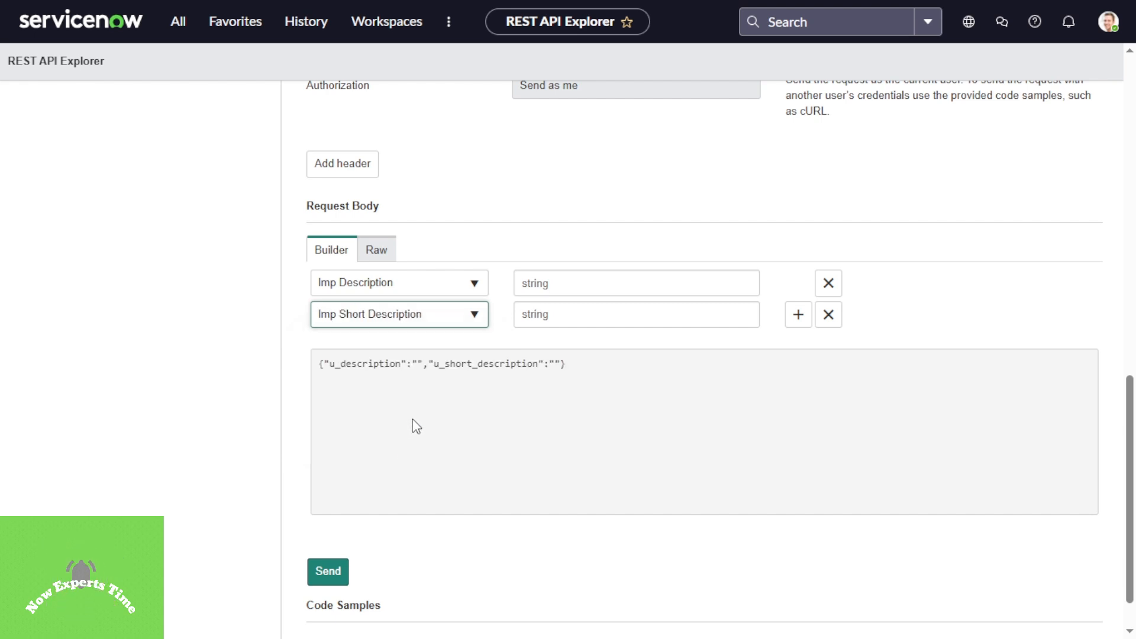
Set Imp Description to "Test2 Desc" and Imp Short Description to "Test2 Short" in the Request Body
click(578, 291)
text(Test)
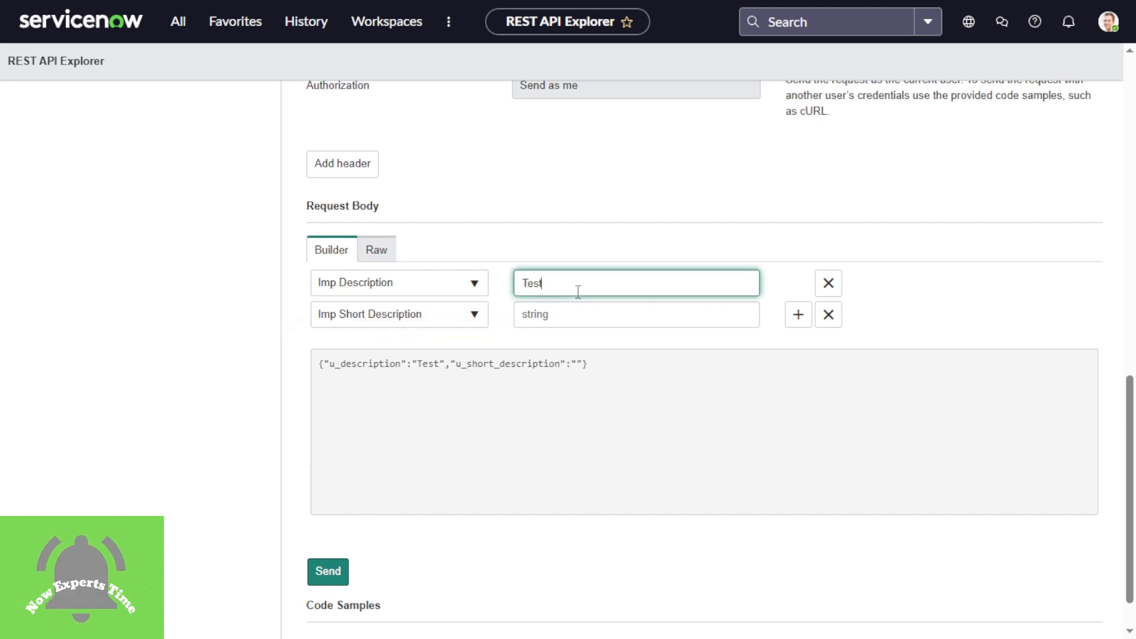
text(2 Desc)
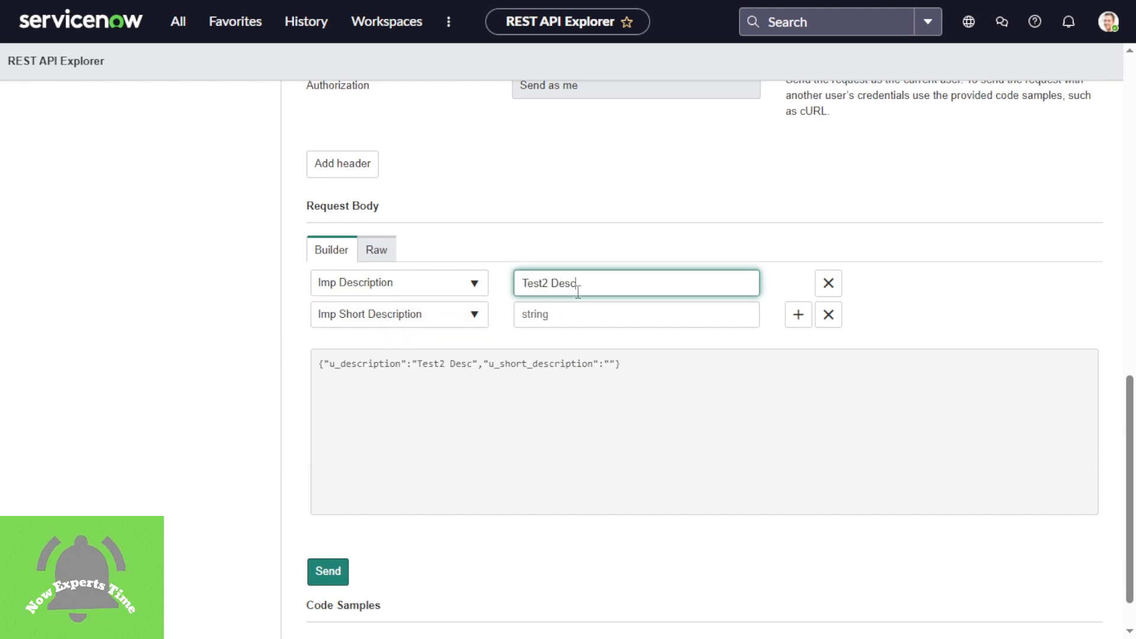
click(562, 322)
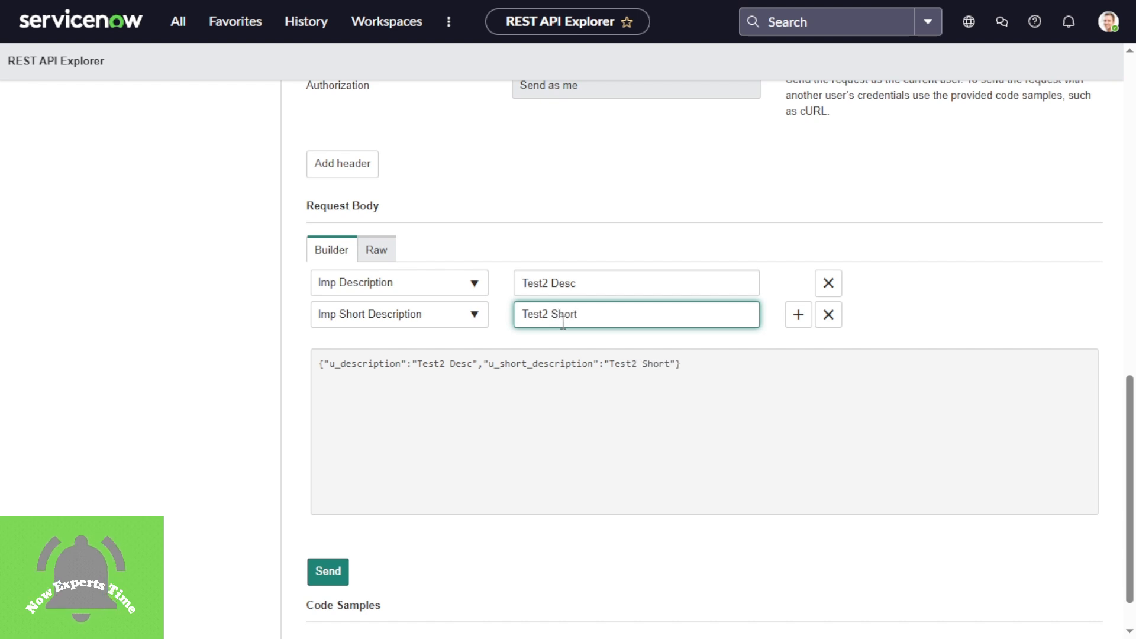
Send the POST request, confirming the submission, and review the result object in the Response Body
scroll(626, 392, down, 1)
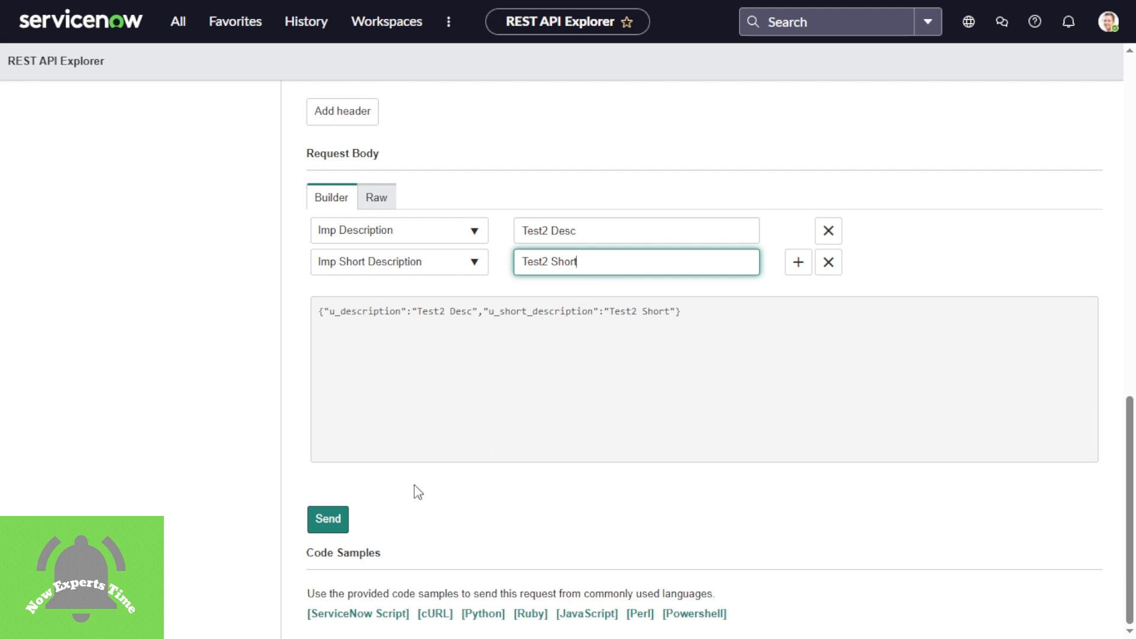
click(327, 522)
click(640, 88)
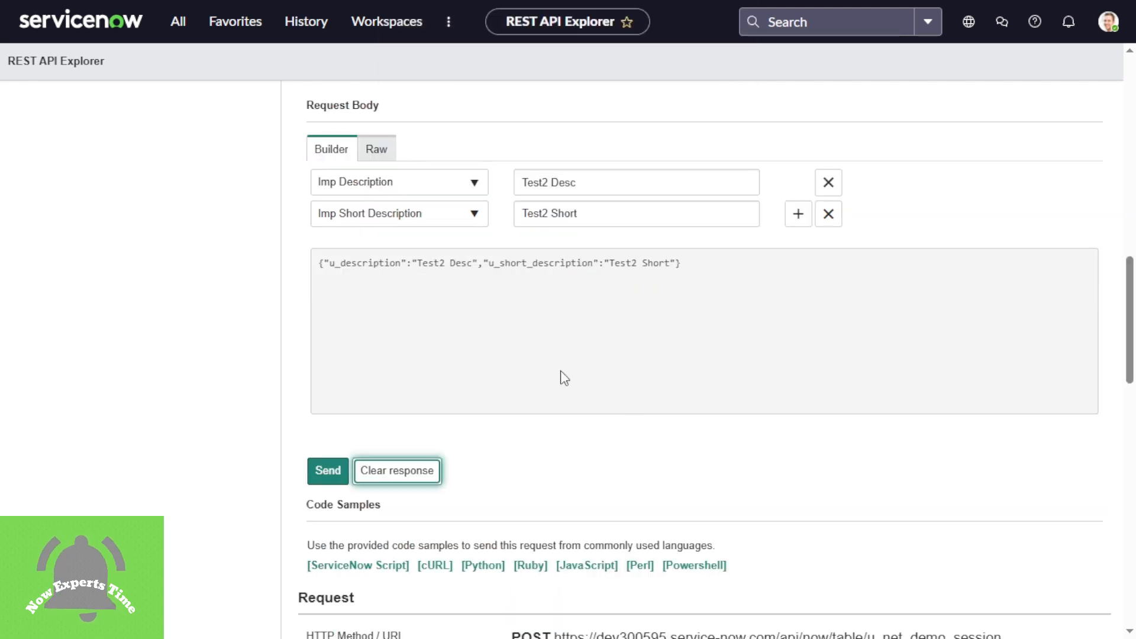
scroll(660, 478, down, 20)
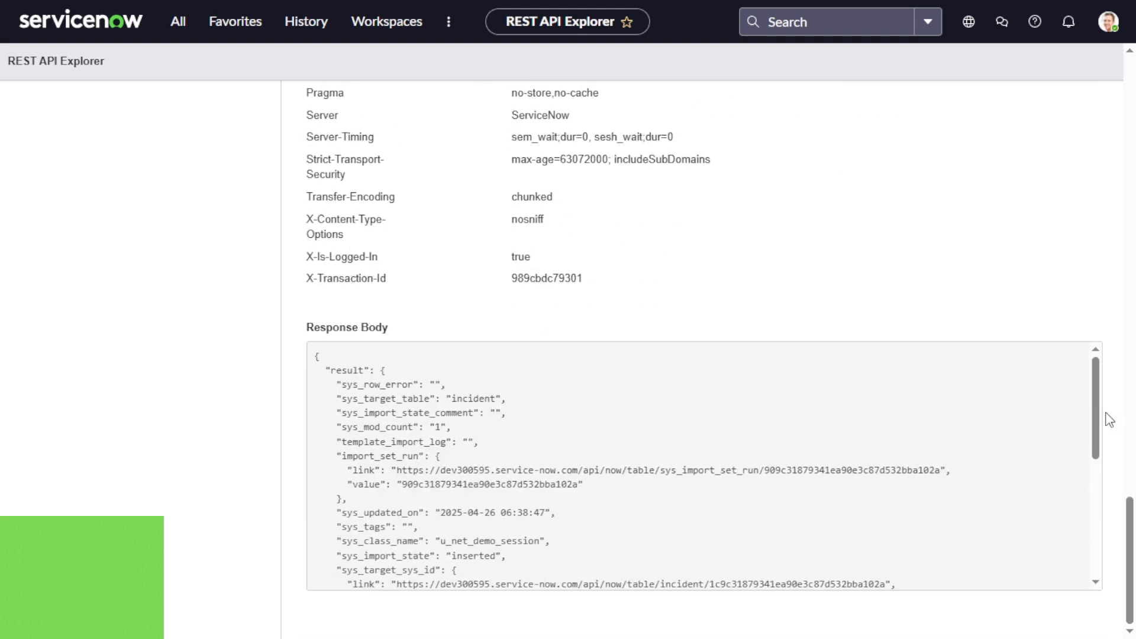
drag(1094, 421, 1091, 537)
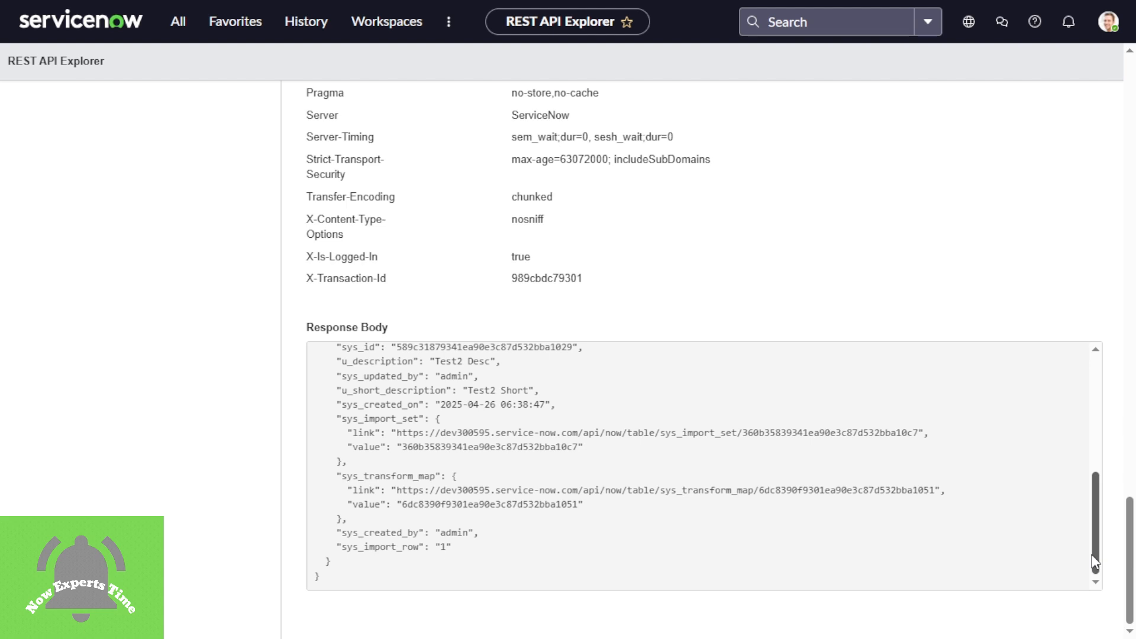
drag(1088, 551, 1085, 410)
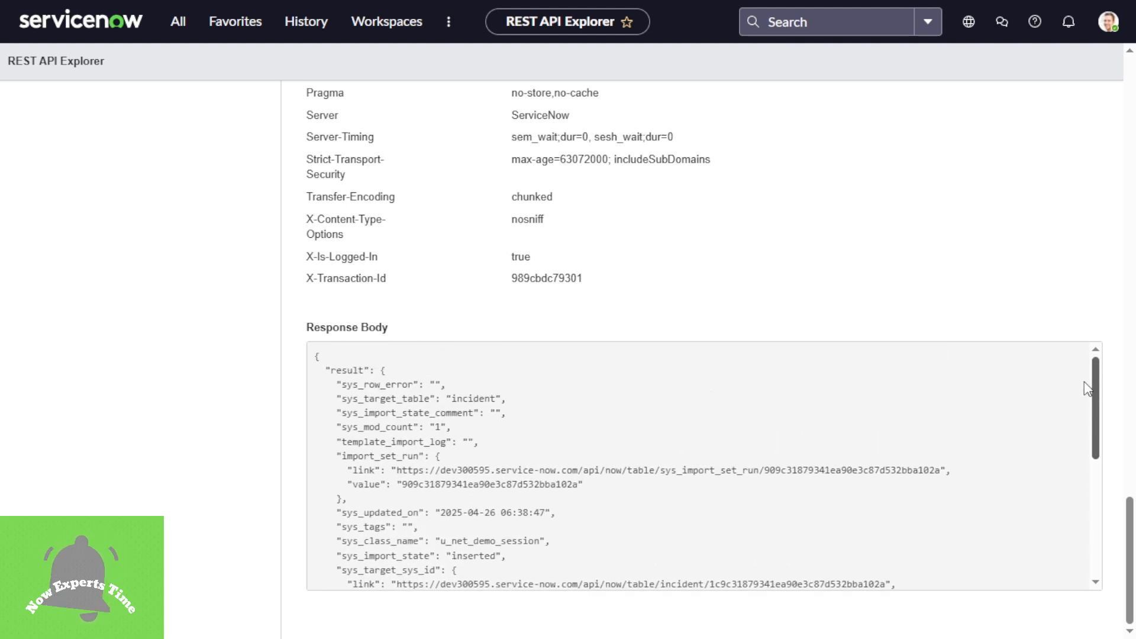
mouse_move(1133, 583)
mouse_down()
mouse_move(1133, 534)
mouse_move(1132, 581)
mouse_up()
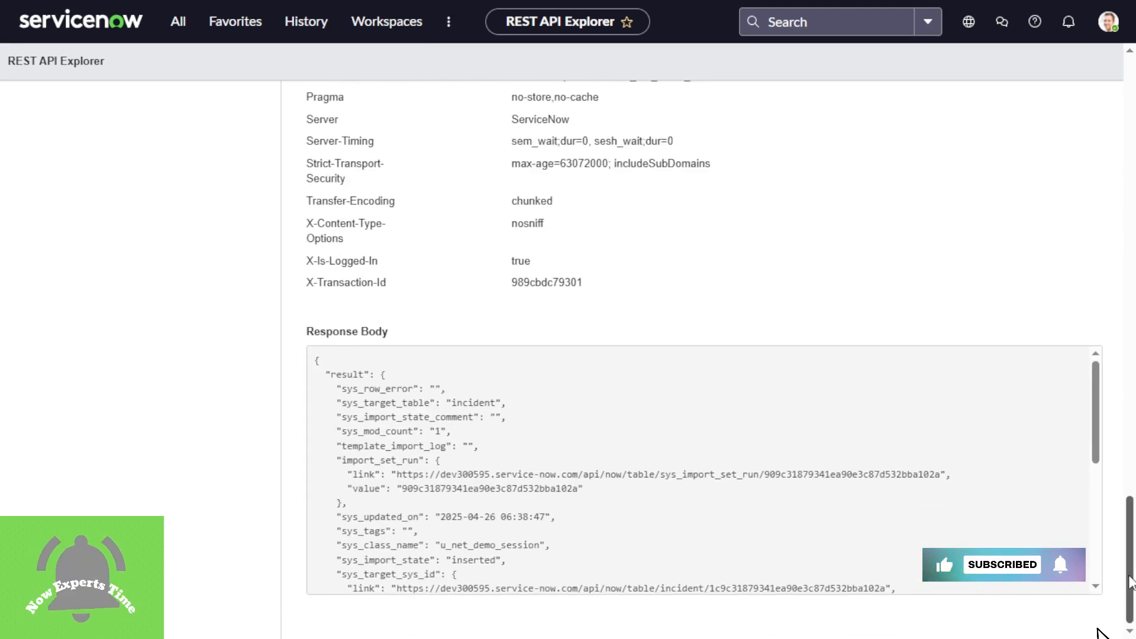
Examine which fields are available for the sysparm_fields query parameter, and close its configuration without saving
drag(1131, 582, 1092, 273)
scroll(1092, 272, up, 5)
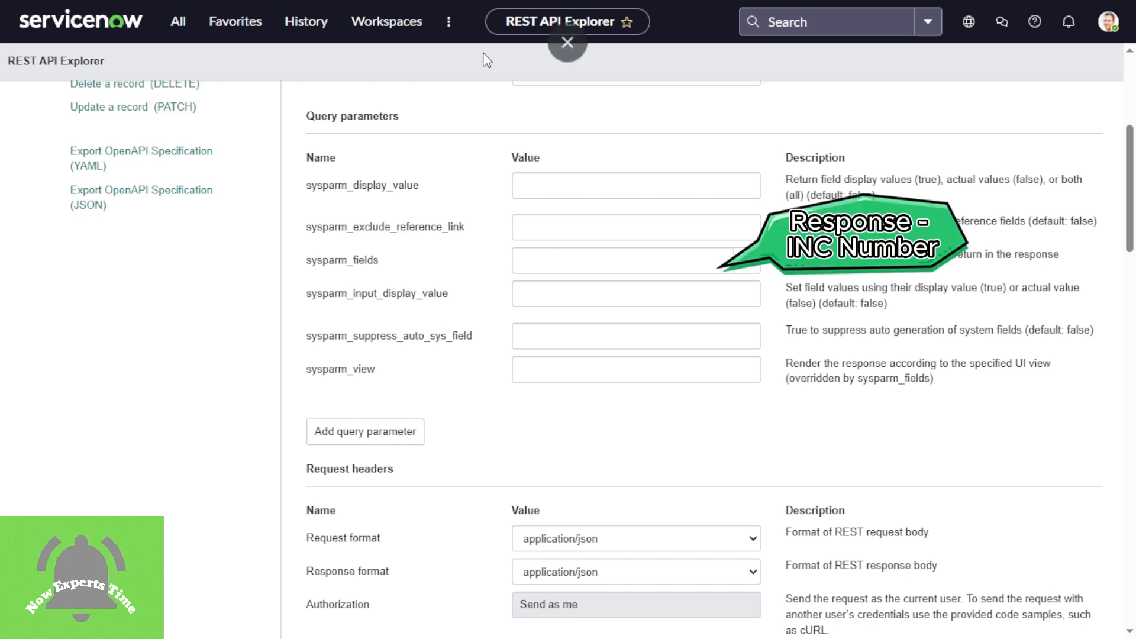
drag(306, 117, 412, 120)
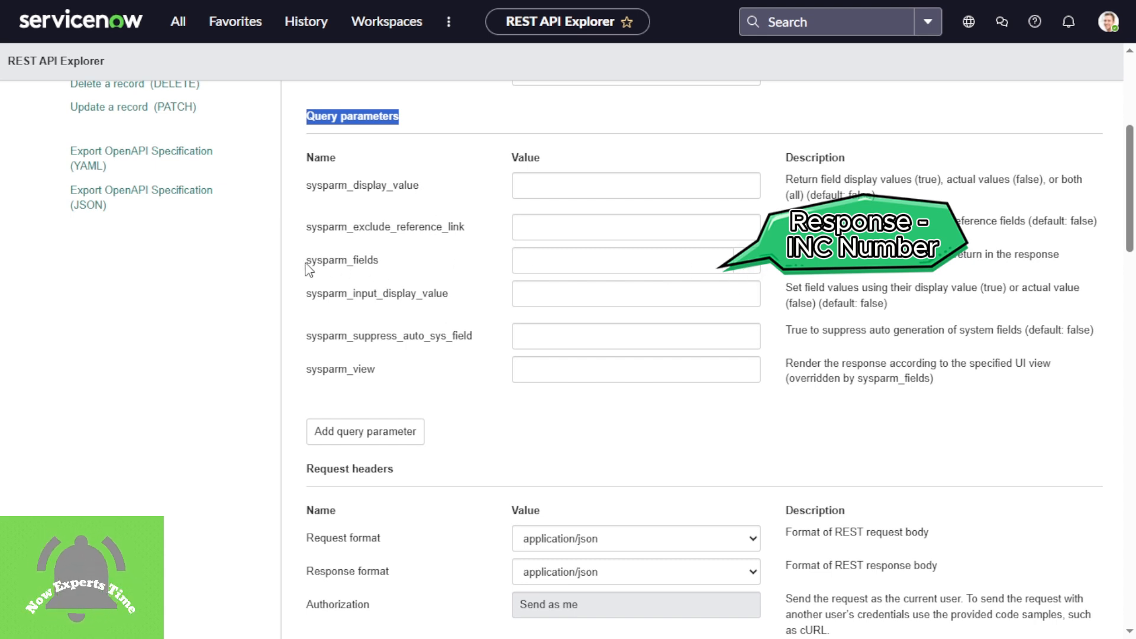
drag(305, 262, 372, 278)
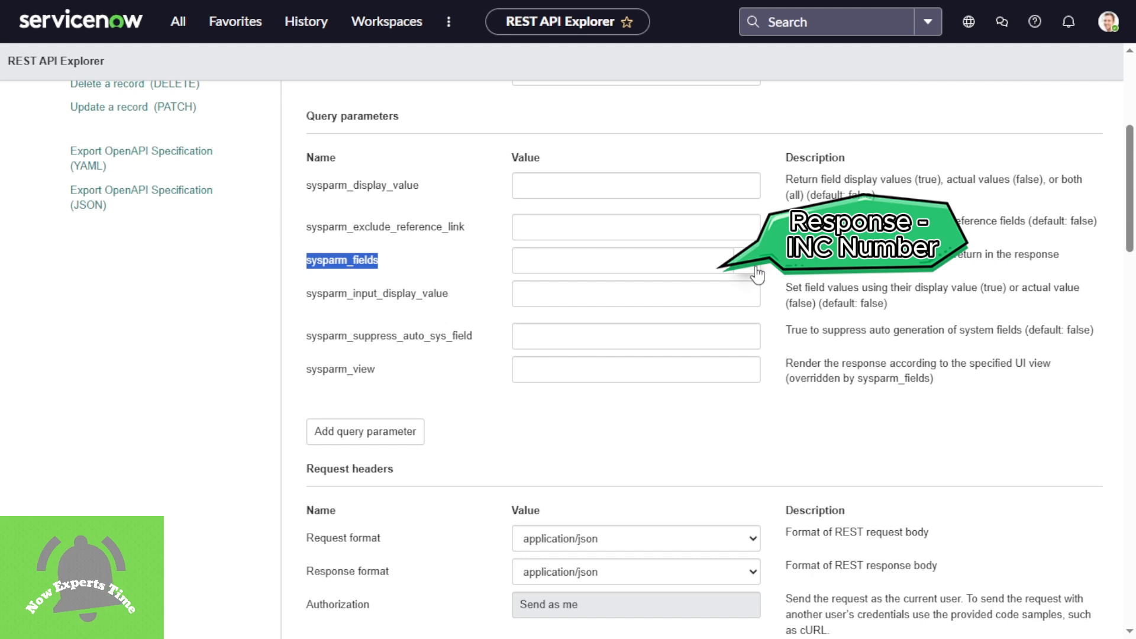
click(741, 255)
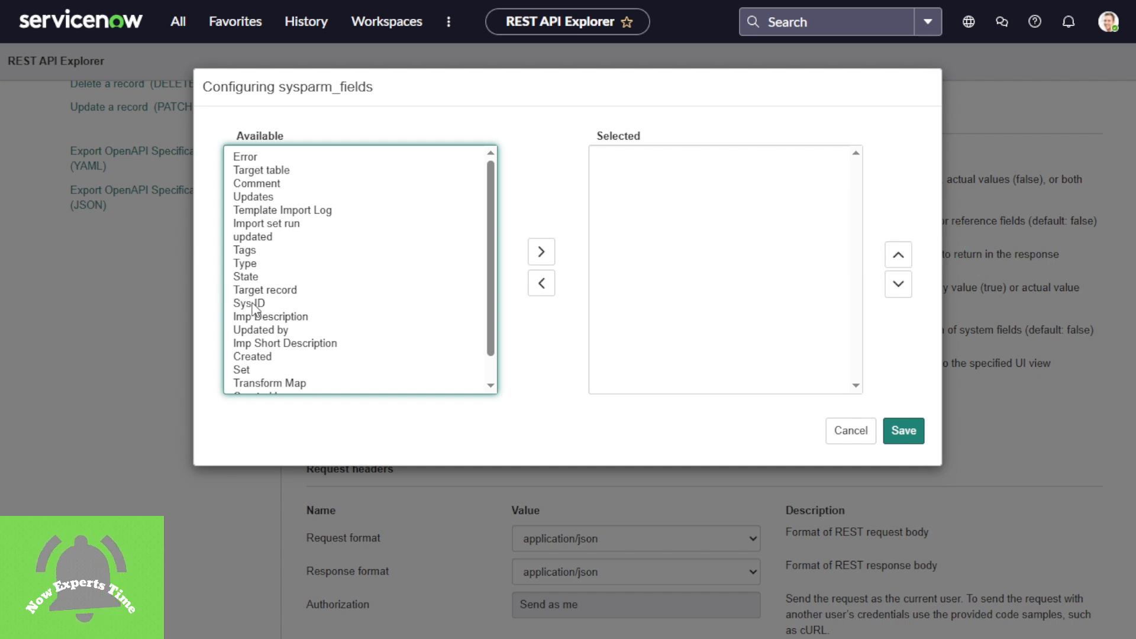
click(852, 433)
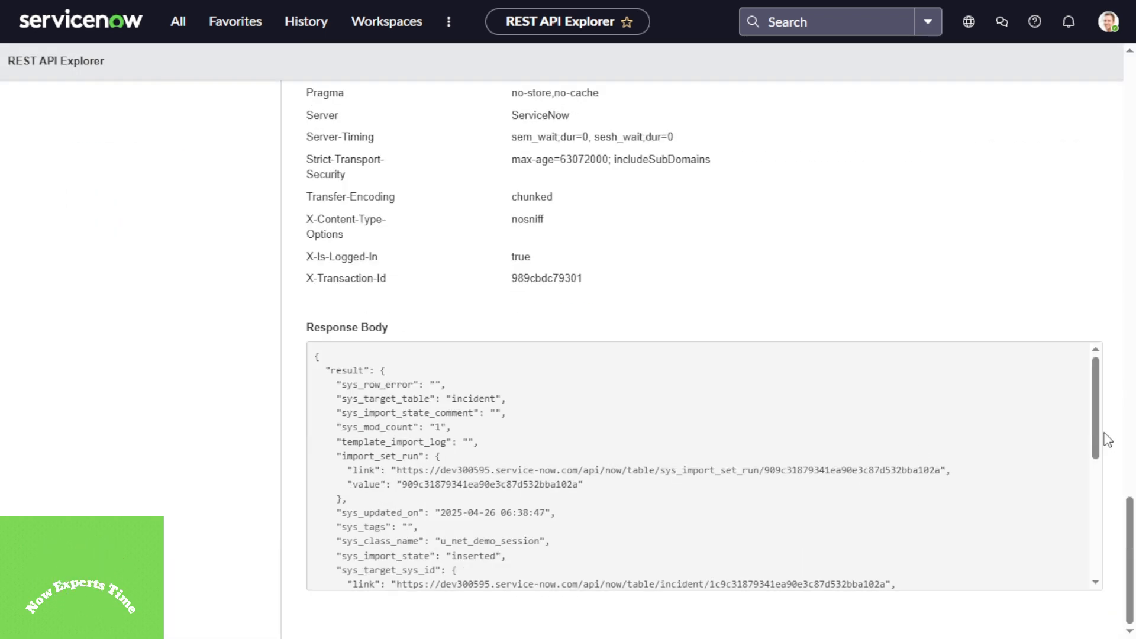
Review the full result object in the Response Body and the POST request URI for the NET Demo Session table
drag(1097, 435, 1095, 553)
drag(349, 585, 315, 370)
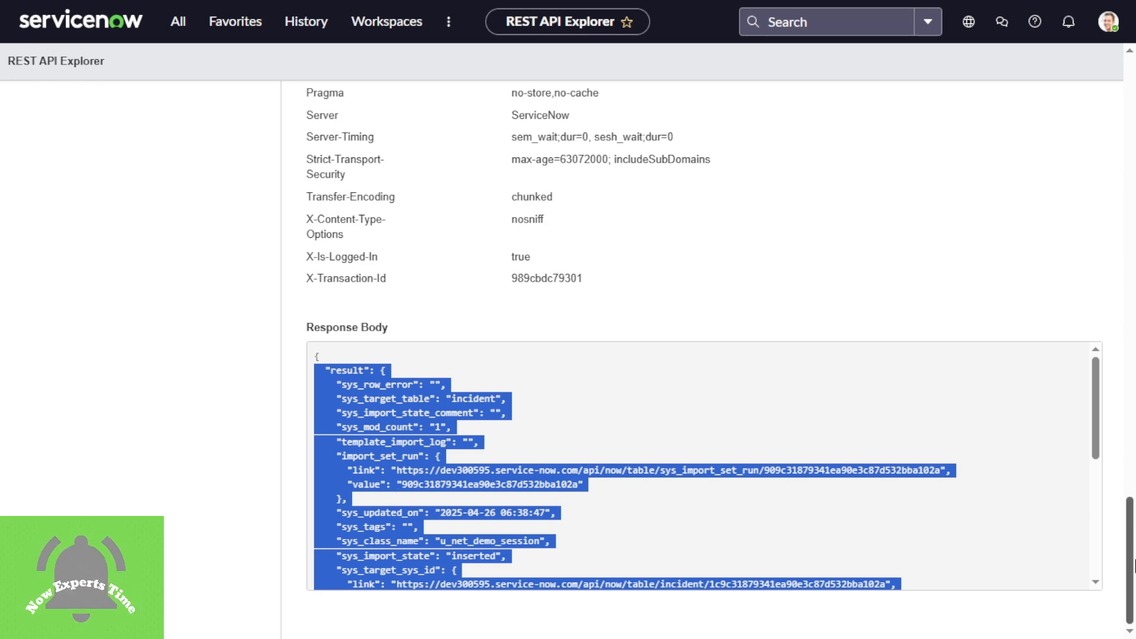
drag(1132, 564, 1132, 186)
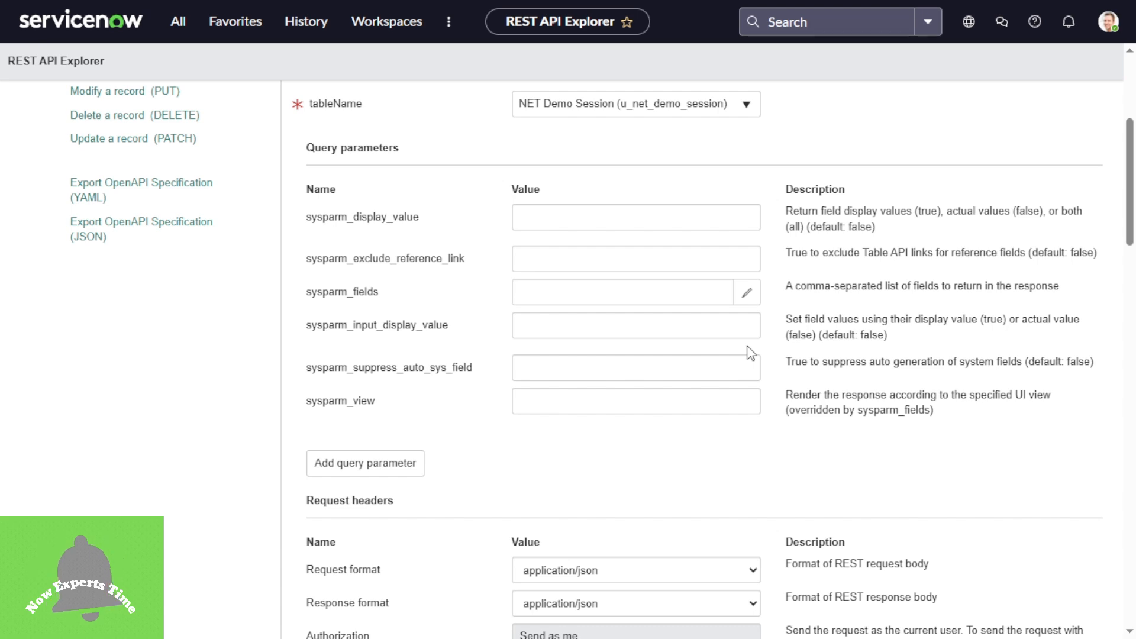
scroll(750, 352, down, 14)
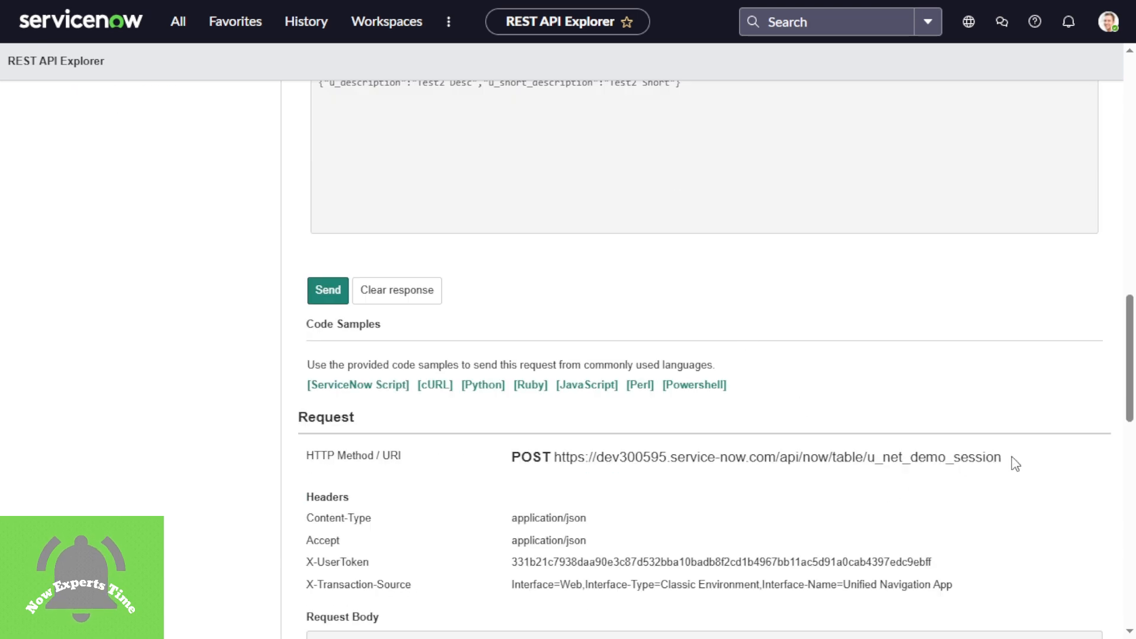
drag(1015, 465, 549, 470)
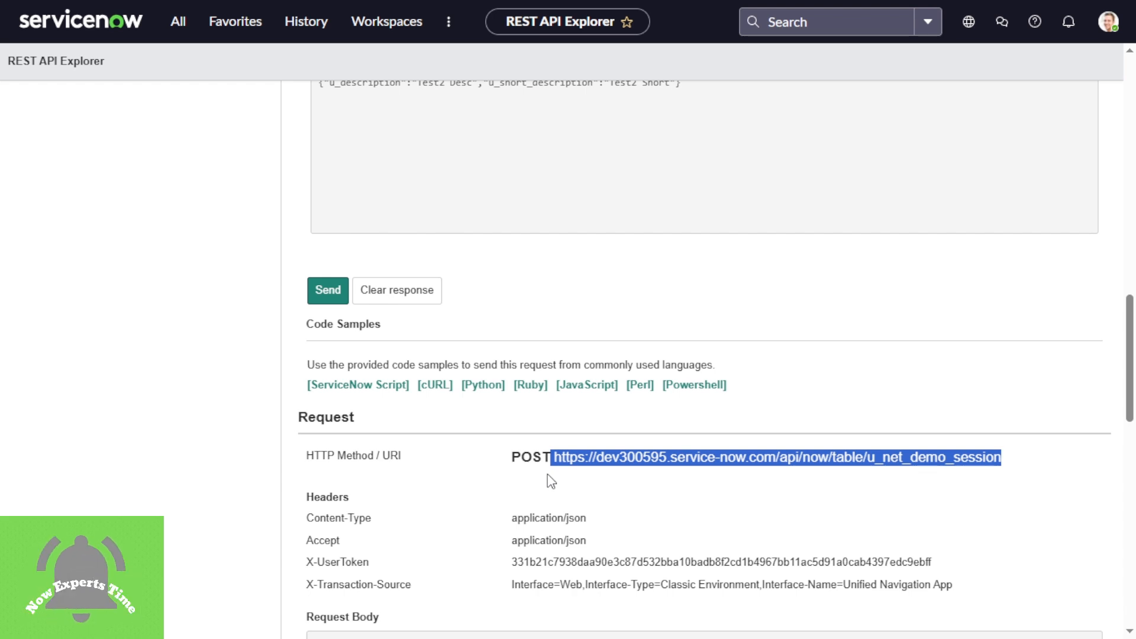
drag(1129, 414, 1120, 310)
scroll(554, 292, up, 8)
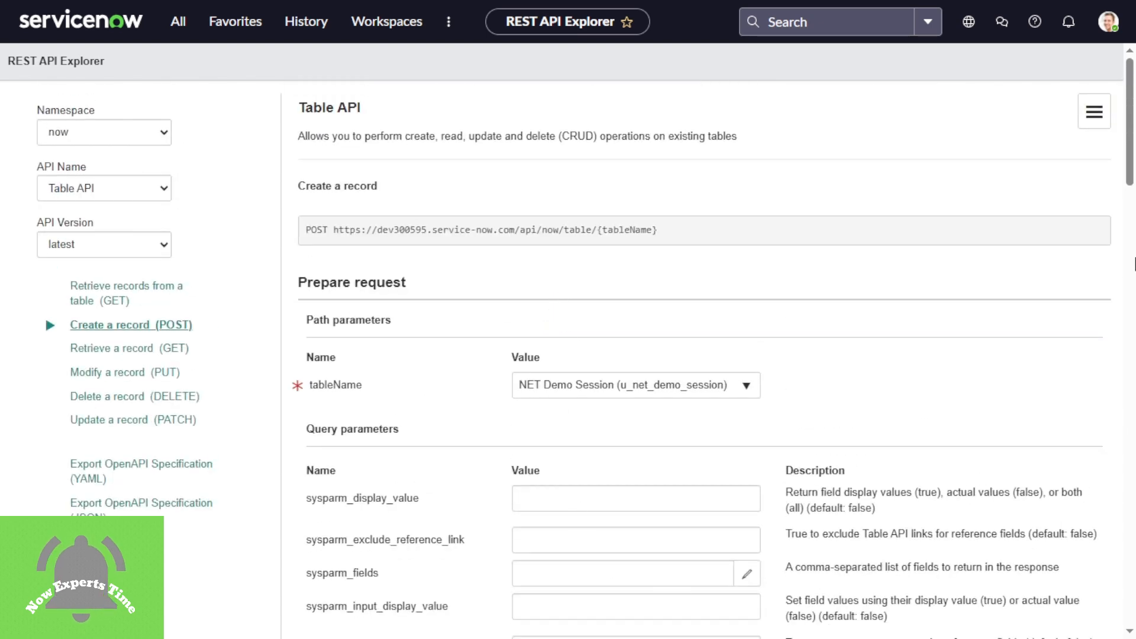
drag(1128, 190, 1134, 428)
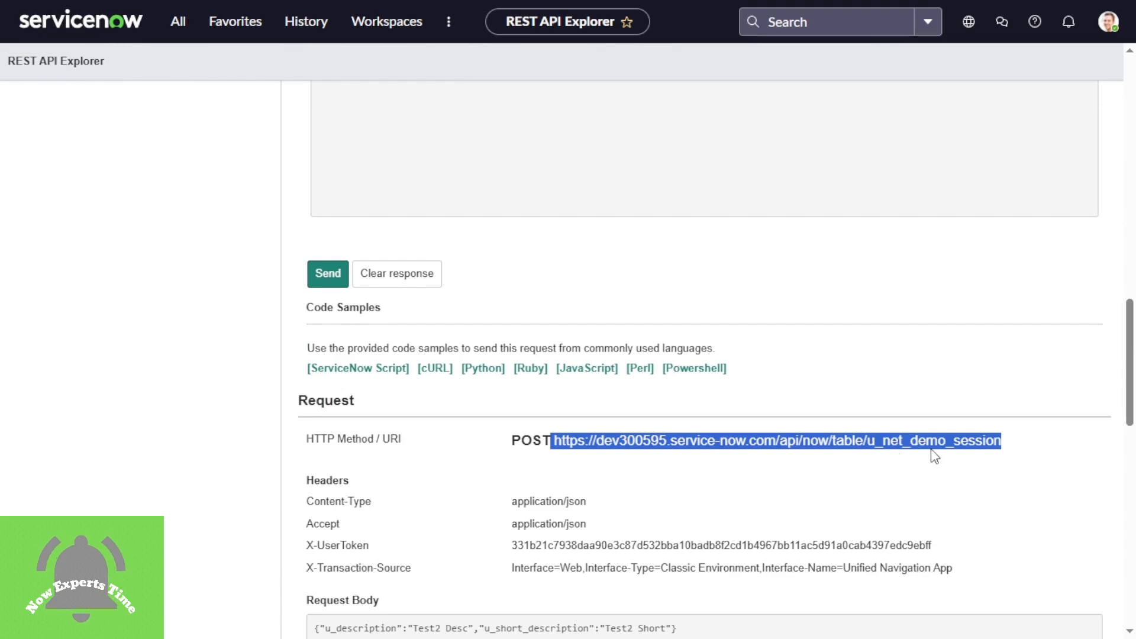
Configure the sysparm_fields query parameter by adding Target record to its selected fields
drag(1127, 397, 1126, 225)
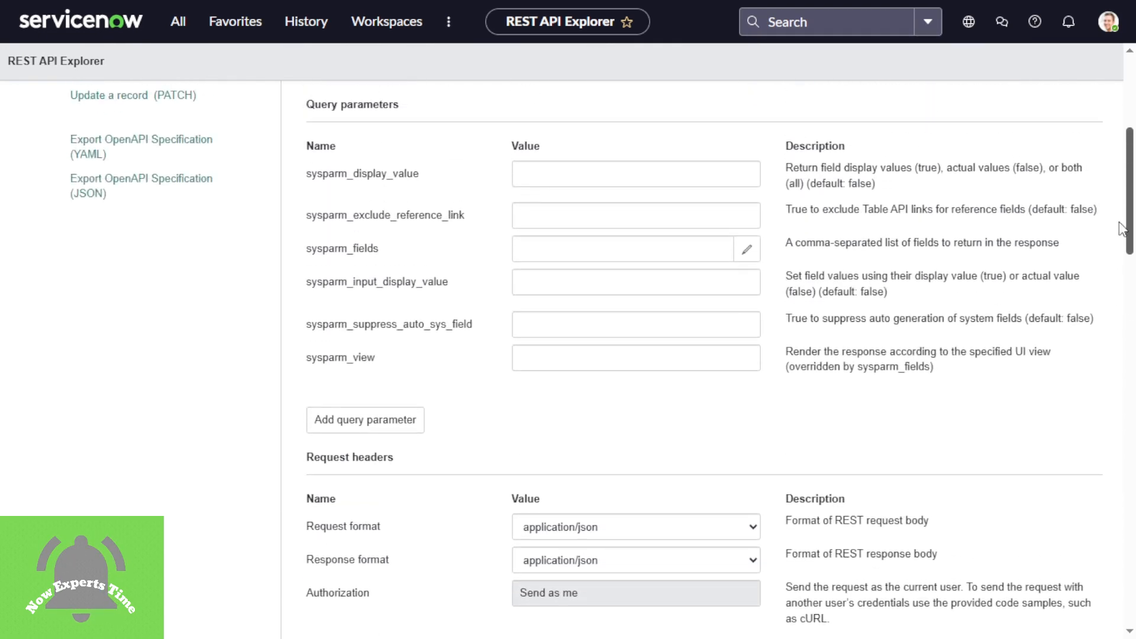
click(746, 250)
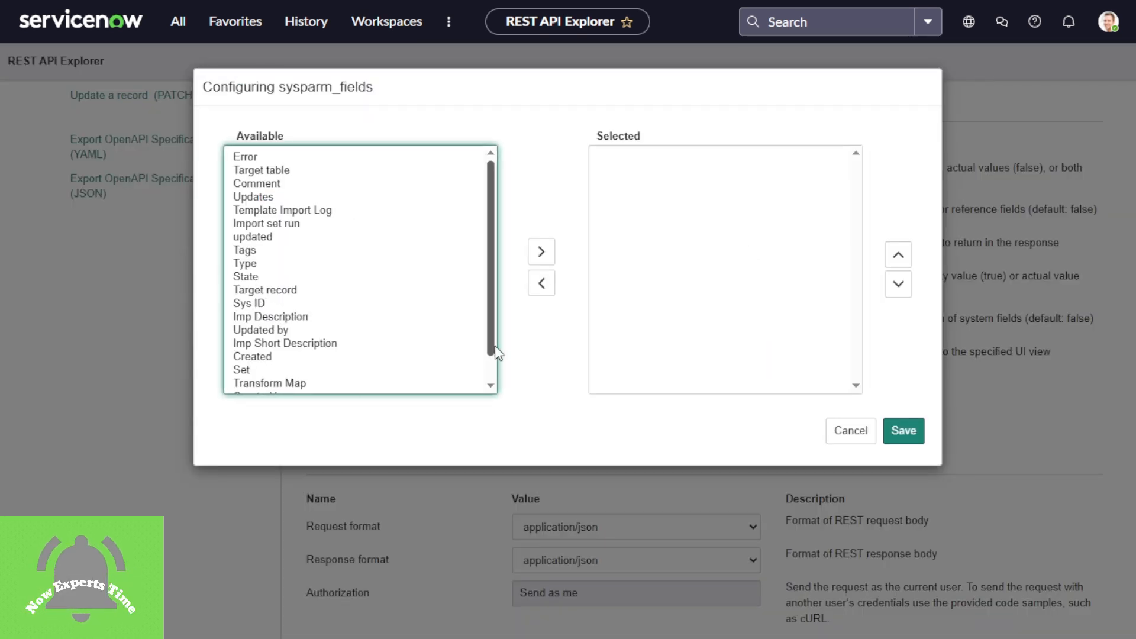
drag(495, 353, 495, 379)
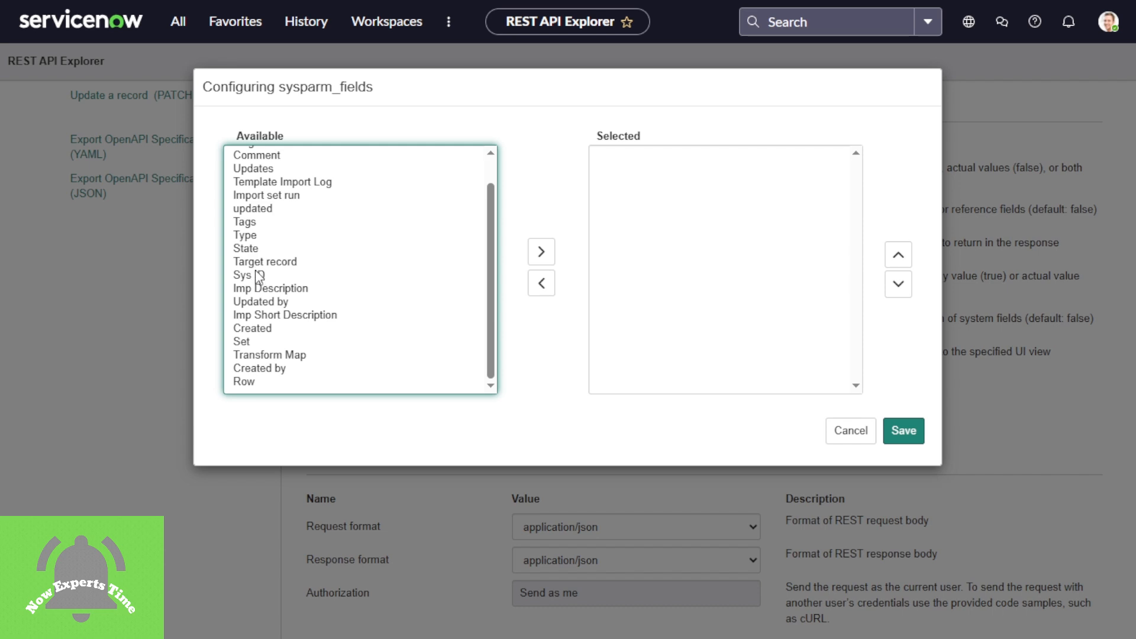
click(267, 302)
text(table)
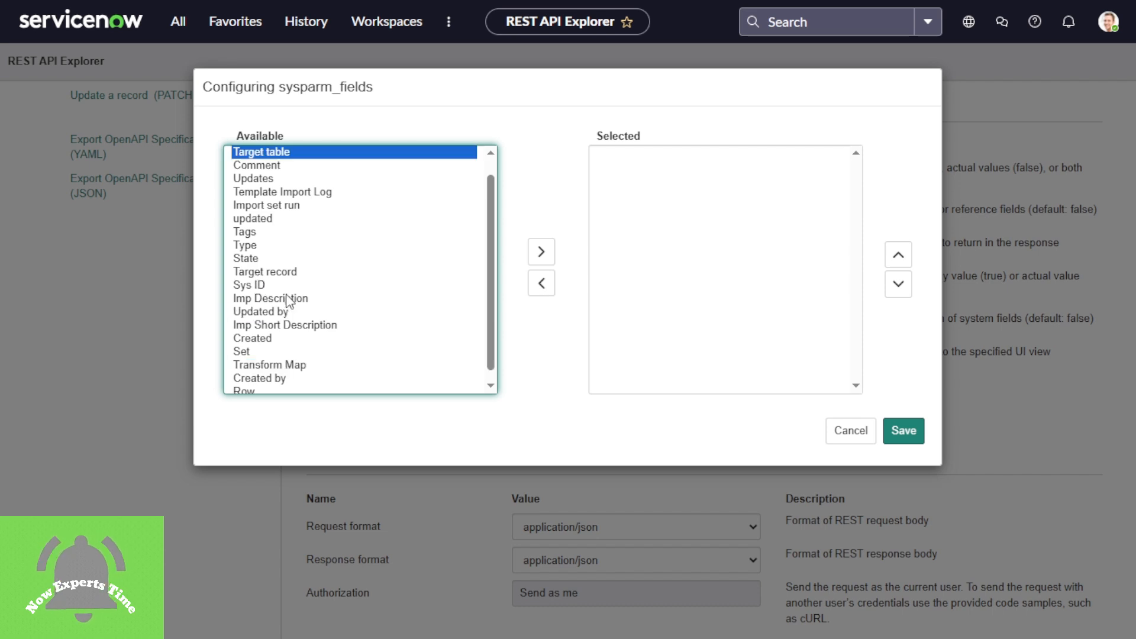
key(t)
key(t)
key(t)
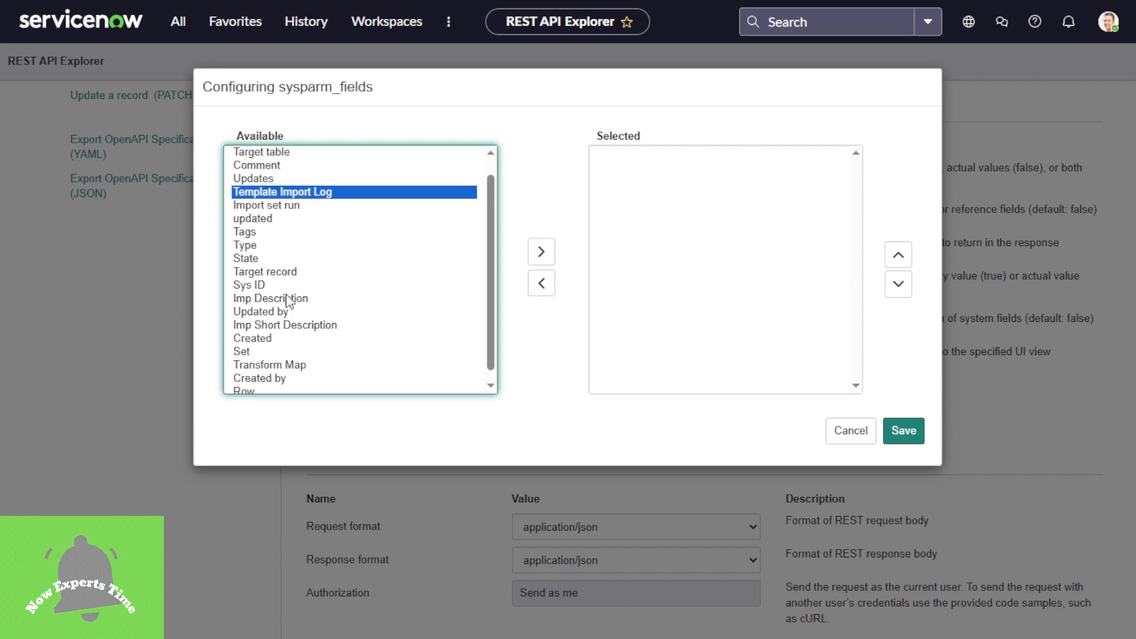
key(t)
key(t)
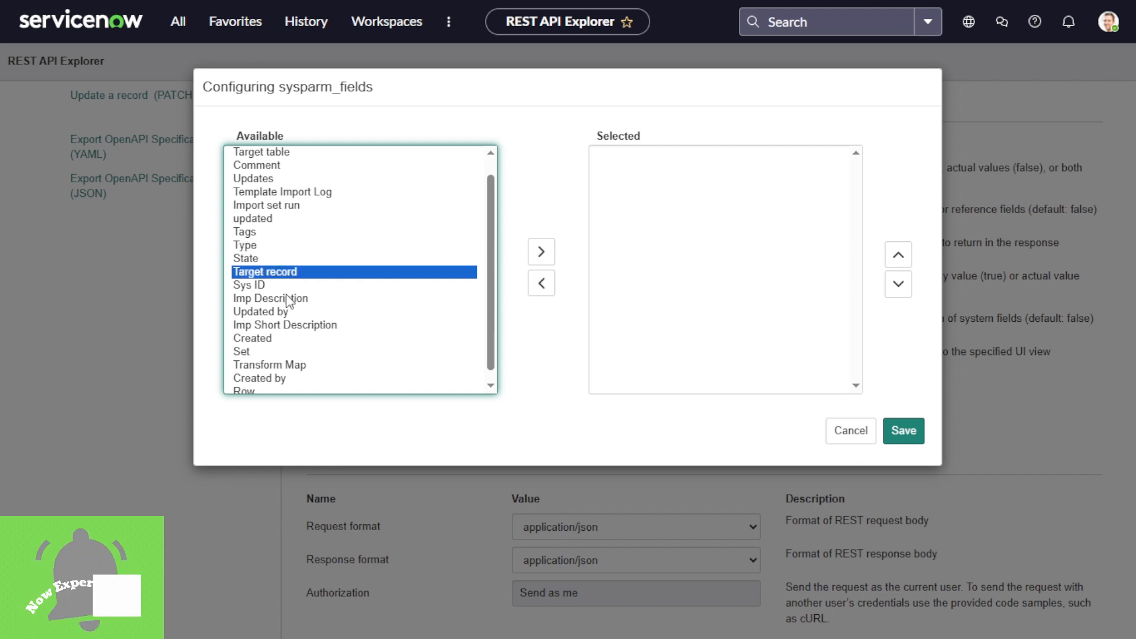
key(t)
key(t)
key(t)
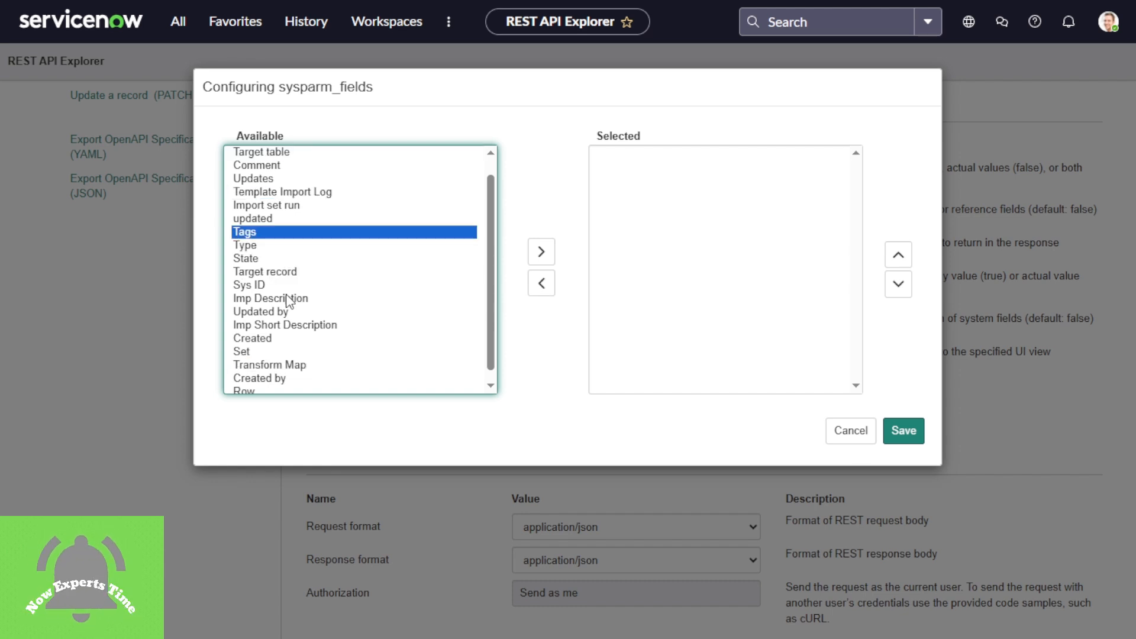
click(284, 273)
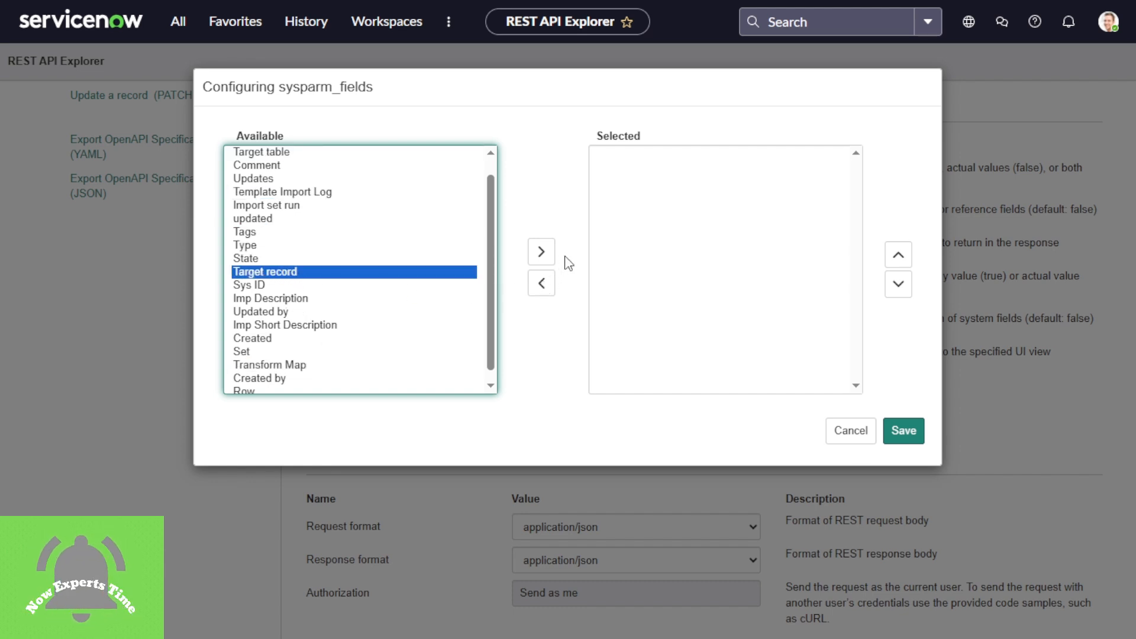
click(540, 252)
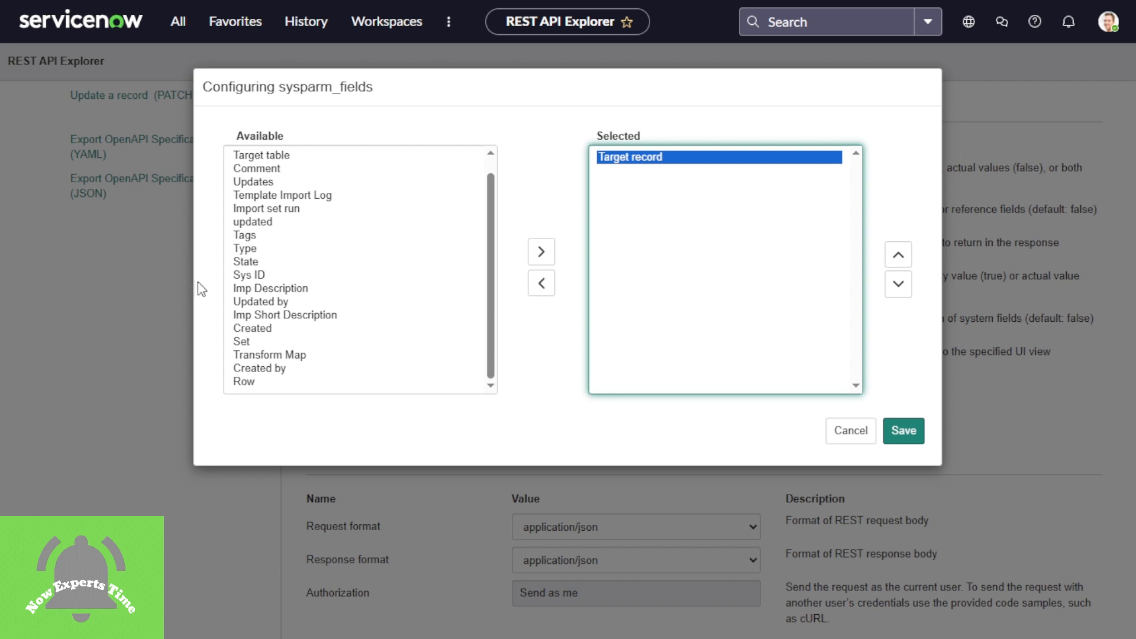
Add Sys ID to the selected sysparm_fields and save the configuration
click(248, 274)
click(541, 252)
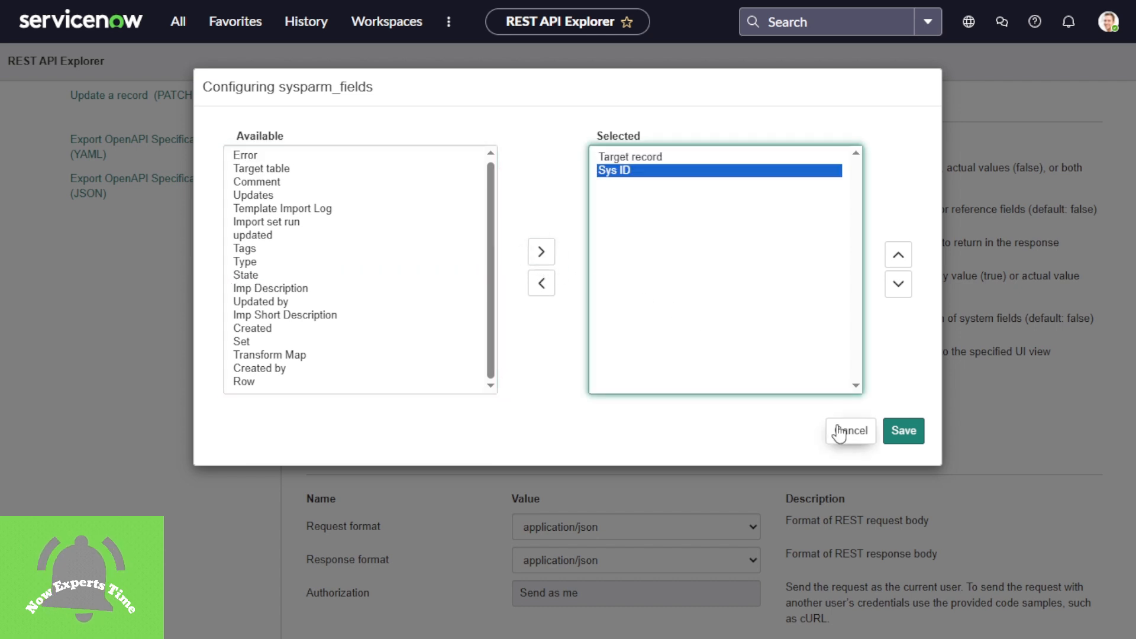
click(903, 431)
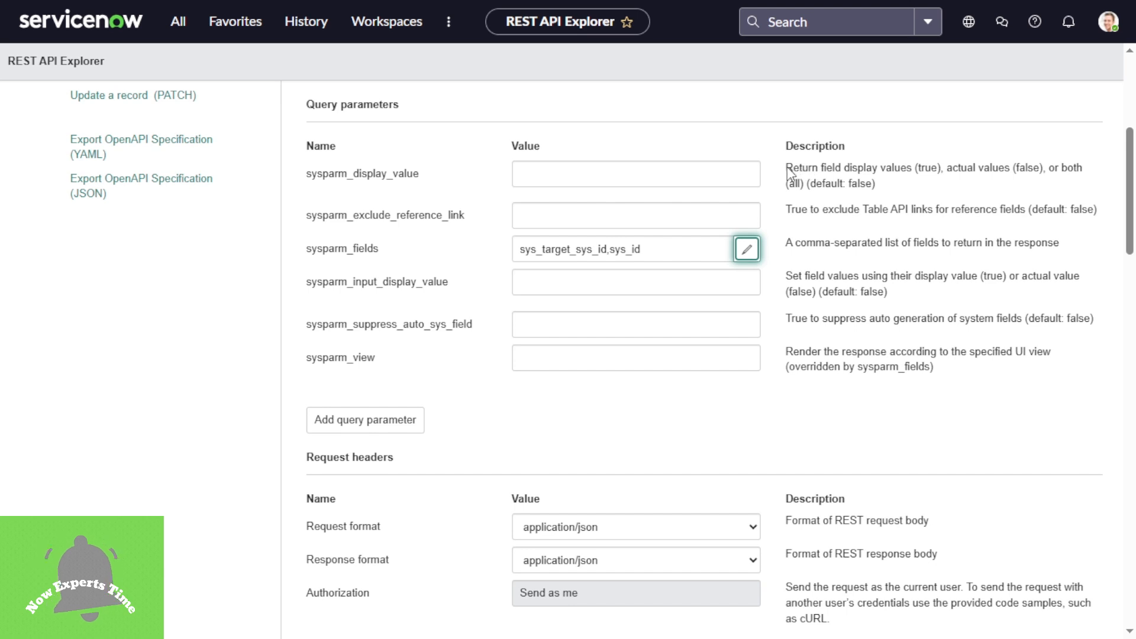
Review the sysparm_display_value description, the sysparm_fields value and the full set of fields in the previous Response Body
drag(787, 168, 936, 176)
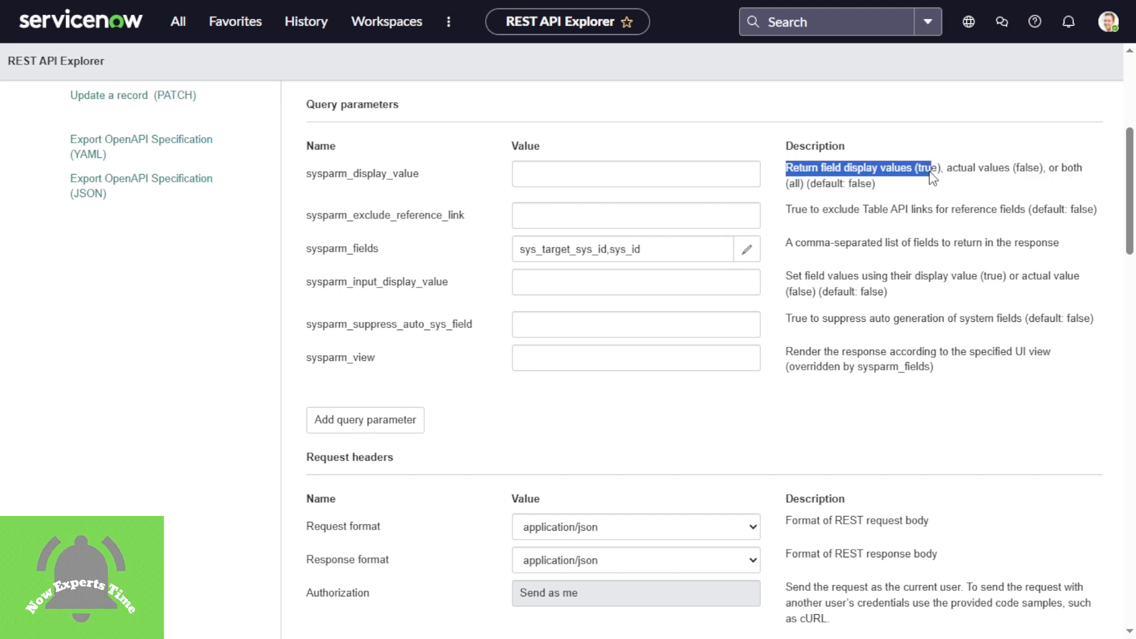
click(559, 175)
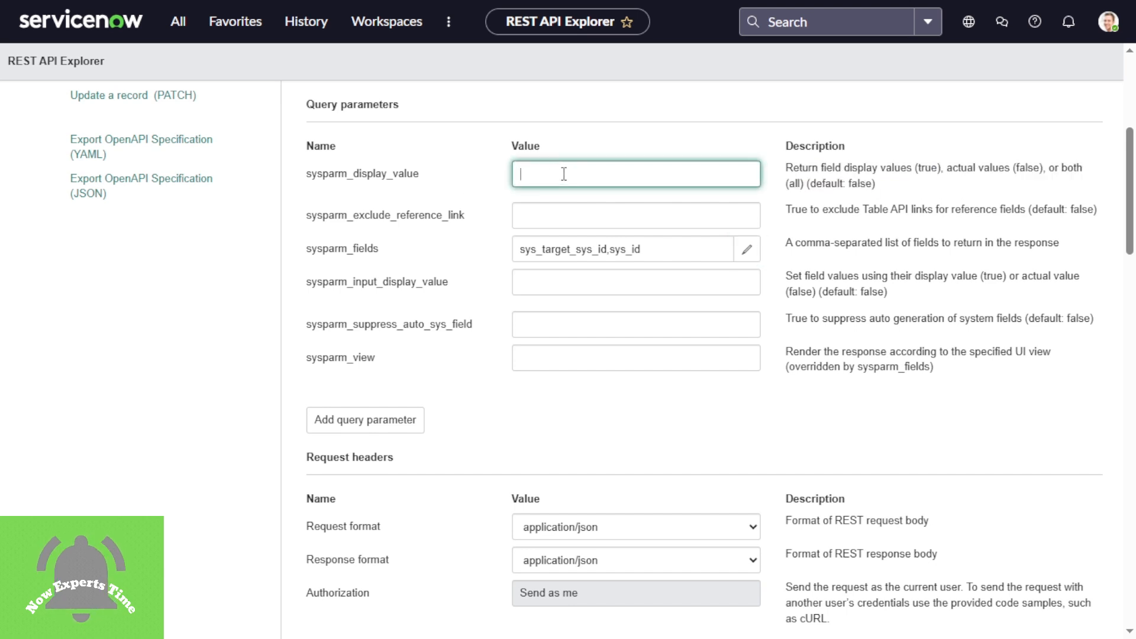
key(BackSpace)
scroll(565, 337, down, 20)
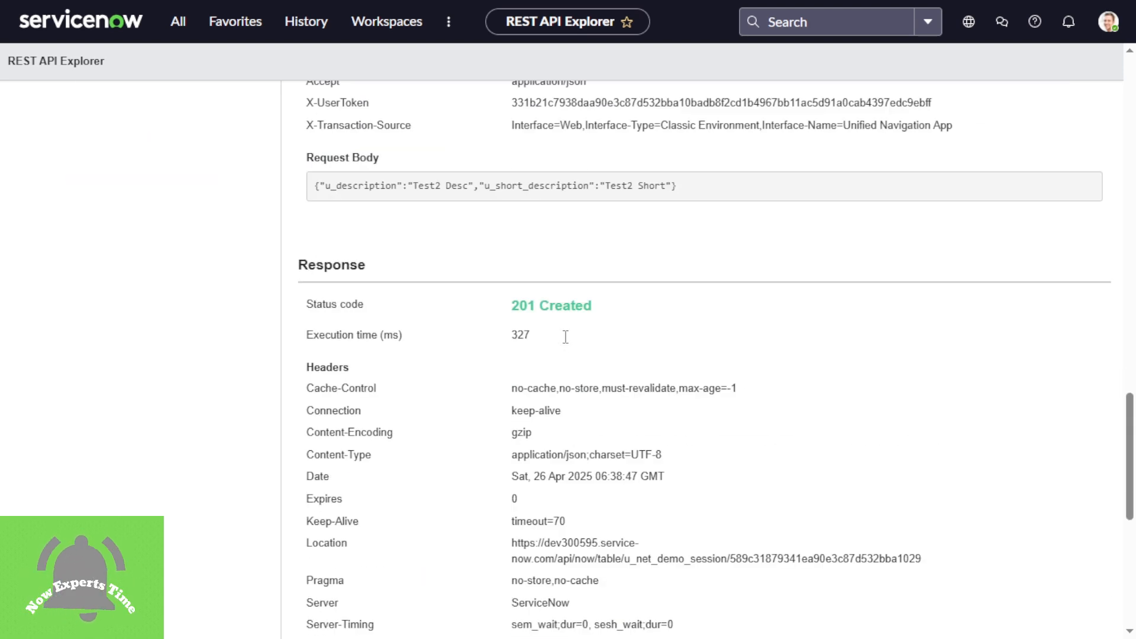
scroll(570, 348, up, 20)
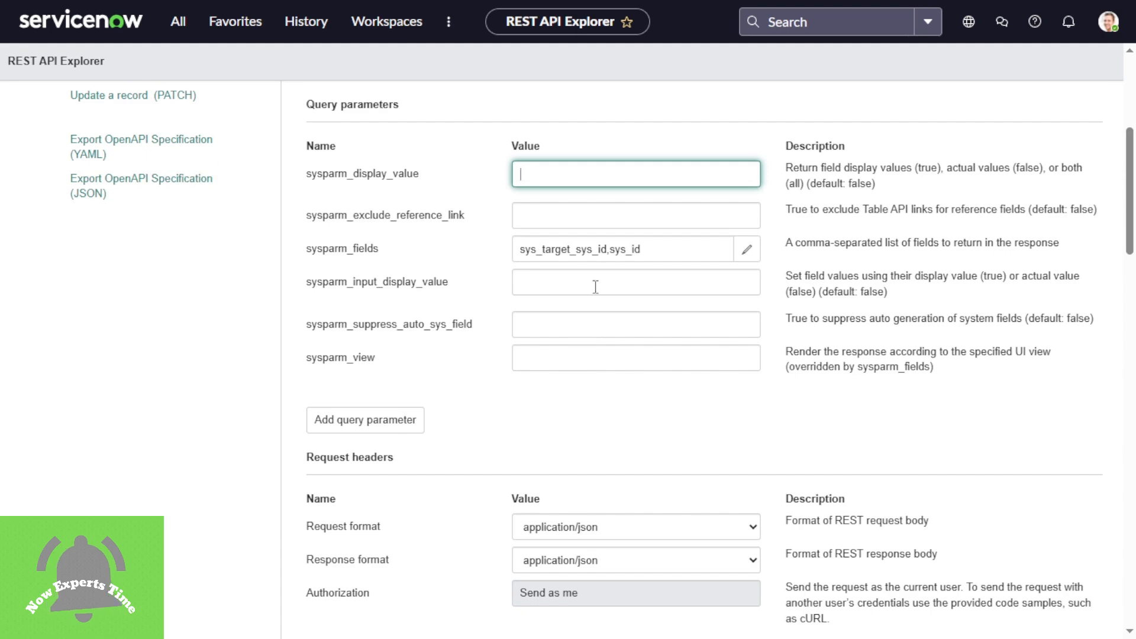
drag(667, 249, 503, 243)
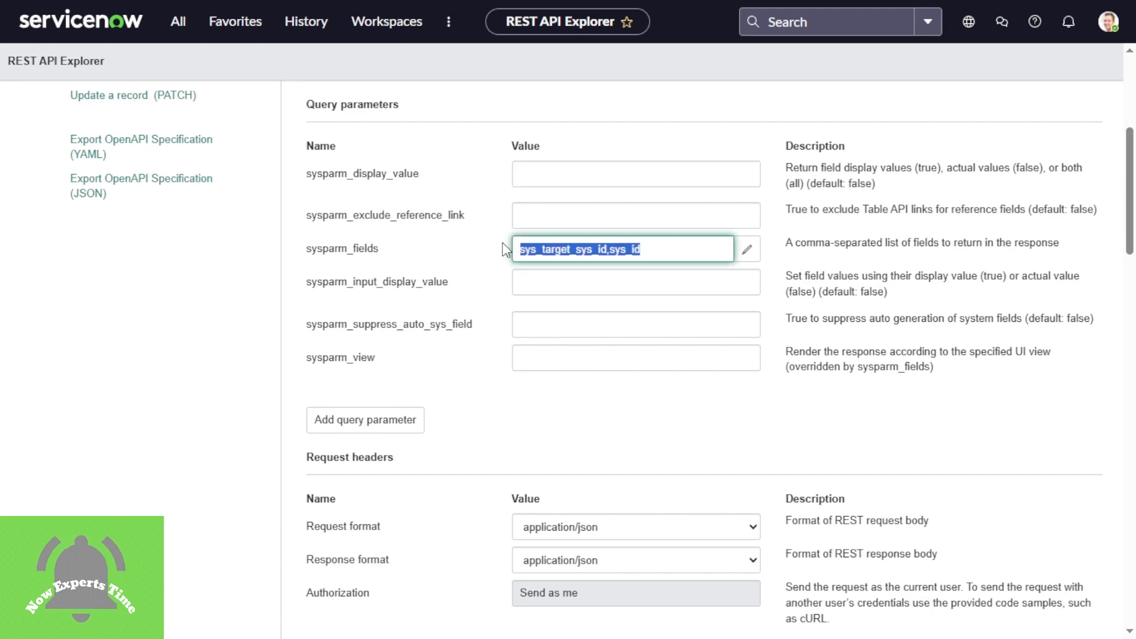
scroll(712, 379, down, 20)
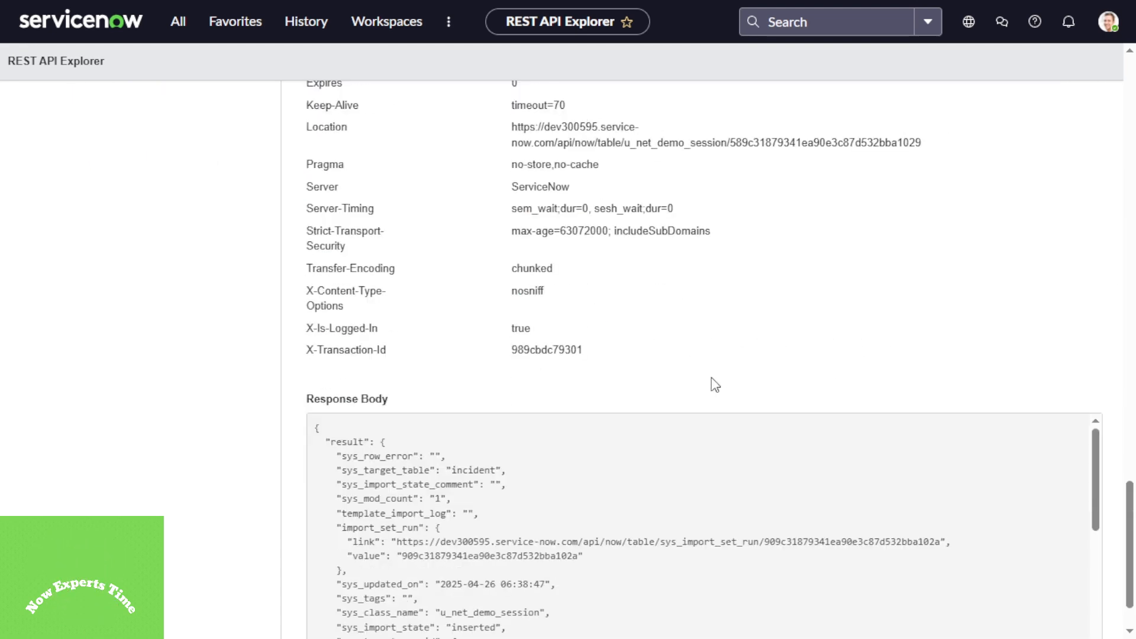
scroll(711, 382, down, 1)
drag(320, 370, 442, 598)
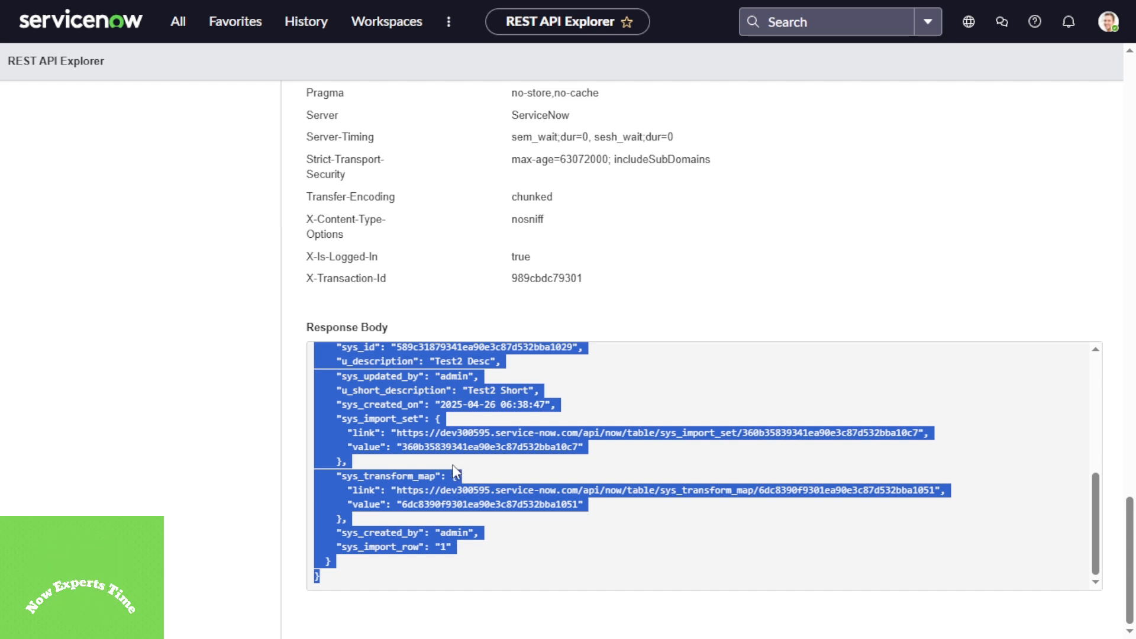
scroll(456, 472, up, 5)
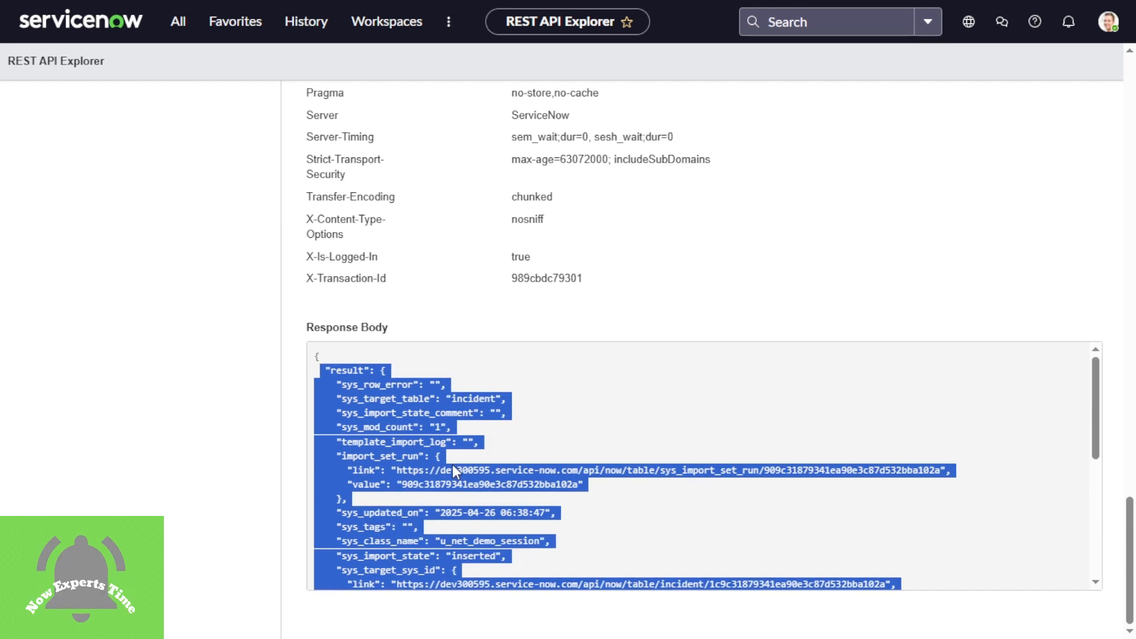
Set Imp Description to "Test3 Desc" and Imp Short Description to "Test3 Short" in the Request Body
drag(1126, 591, 1125, 392)
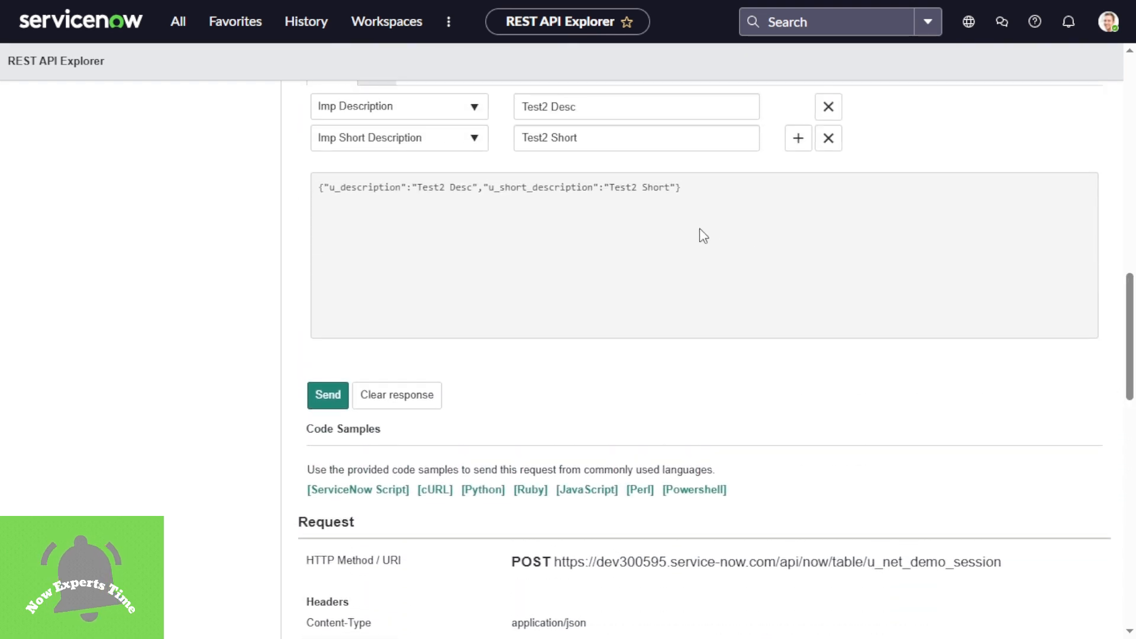
click(549, 107)
key(BackSpace)
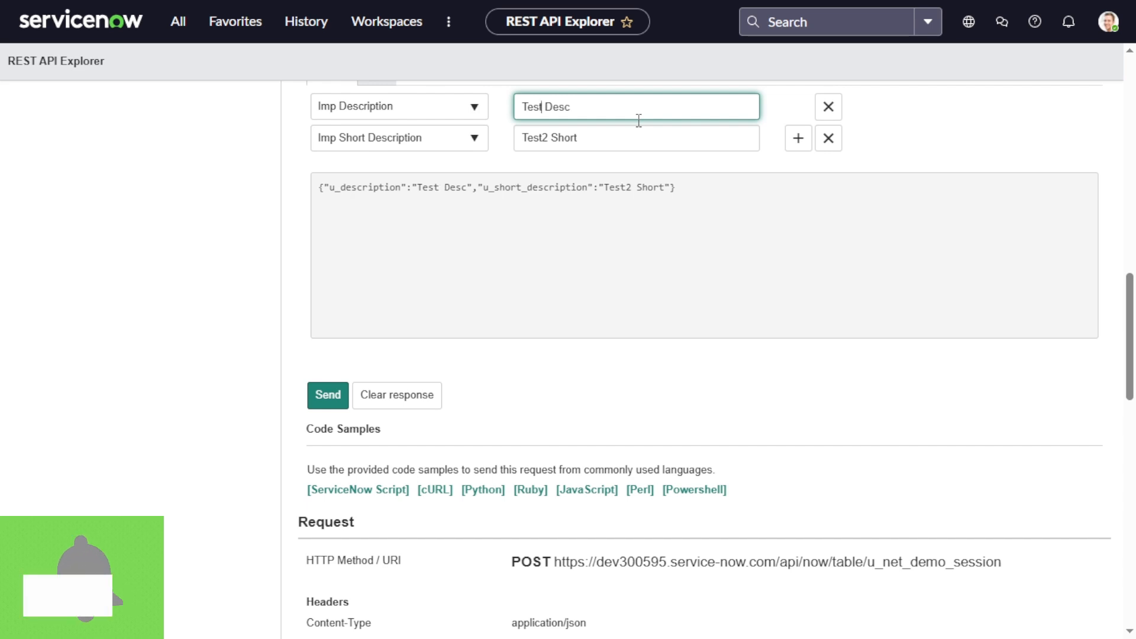
text(3)
click(547, 141)
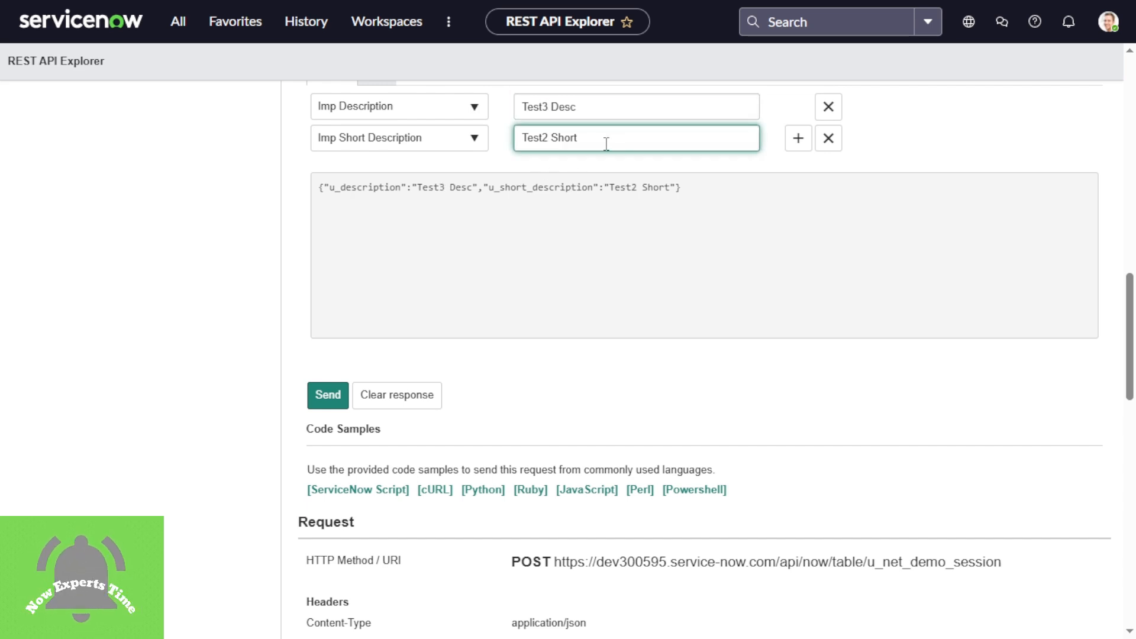
key(BackSpace)
text(3)
Send the POST request with the restricted fields, confirm the data modification, and check the response status code
click(327, 404)
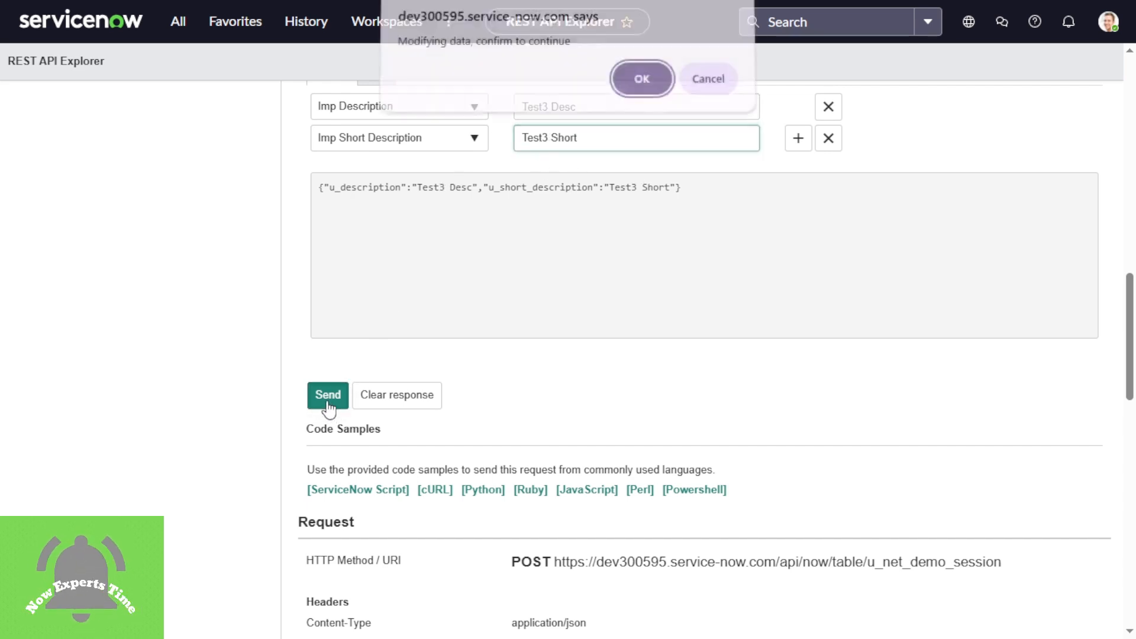
click(641, 87)
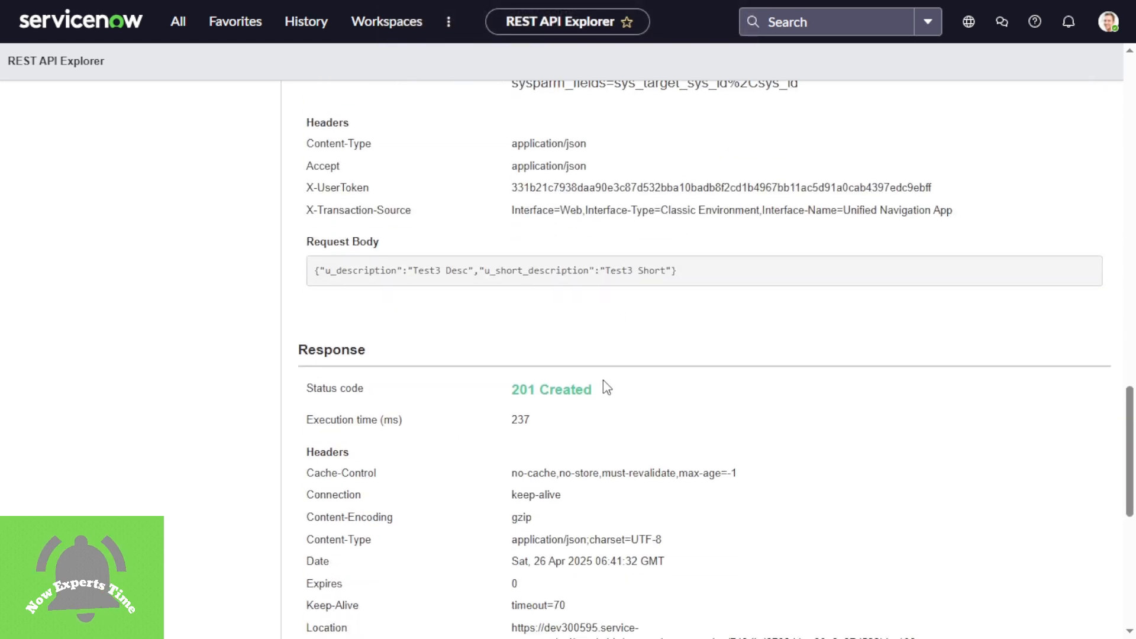
drag(607, 387, 467, 385)
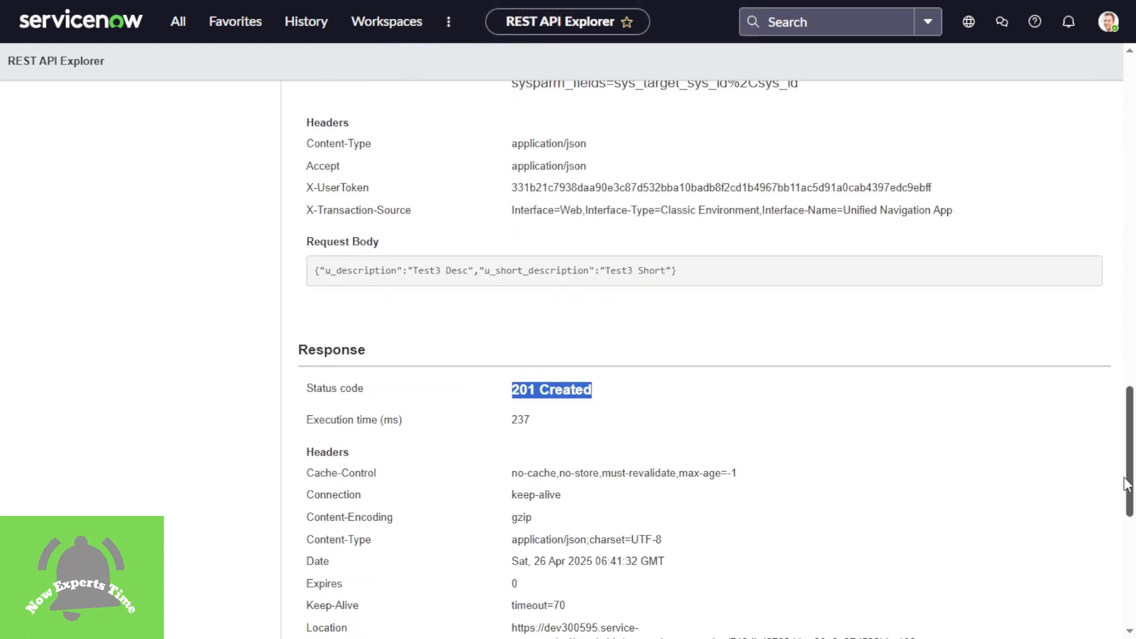
Examine the sent request's URI, focusing on the appended sysparm_fields query parameter
drag(1125, 484, 1126, 439)
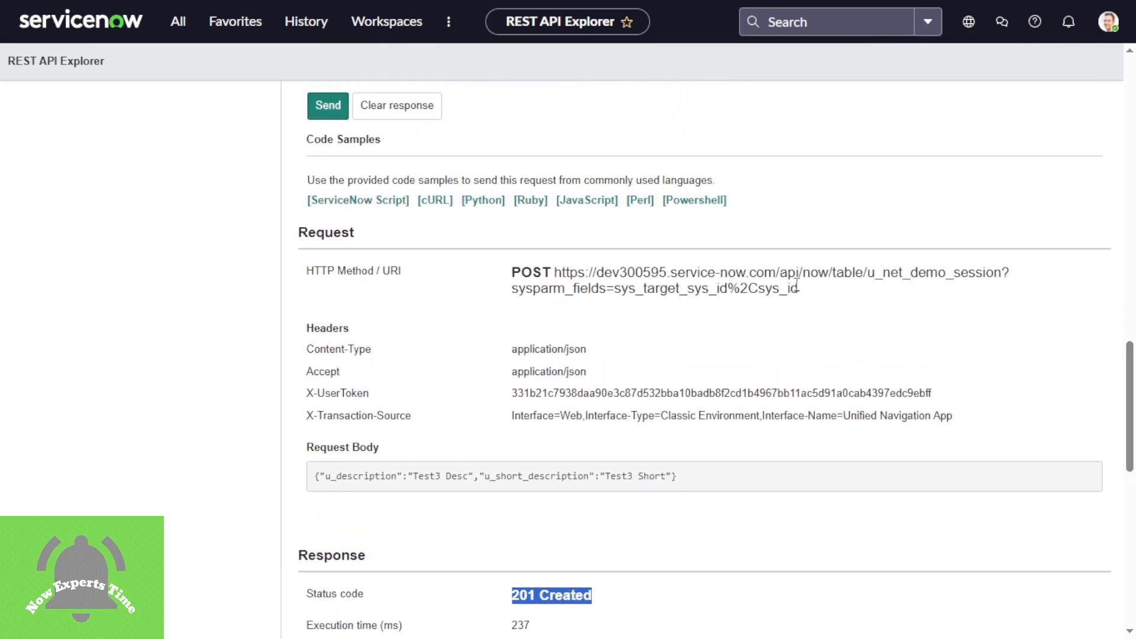
drag(796, 288, 553, 267)
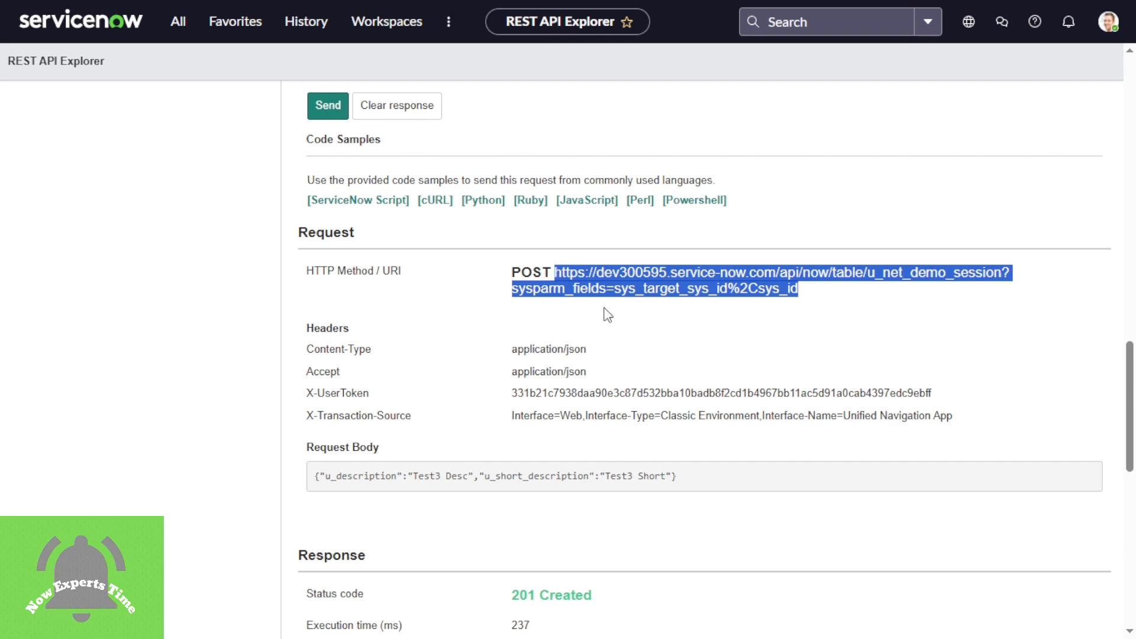
click(827, 340)
drag(809, 295, 484, 295)
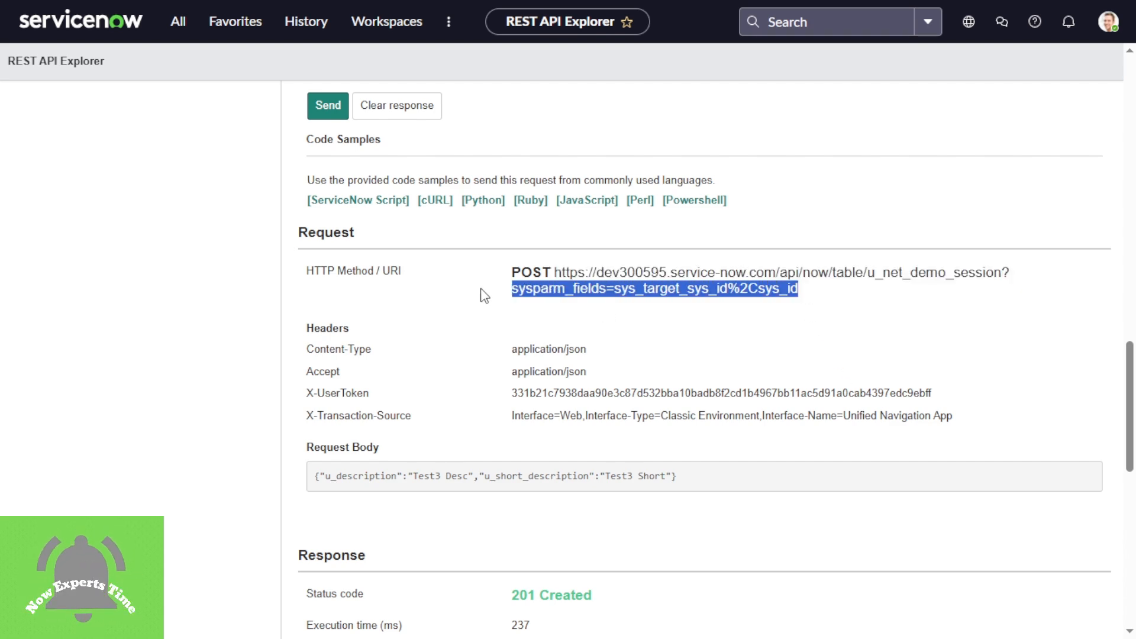
scroll(1105, 287, up, 12)
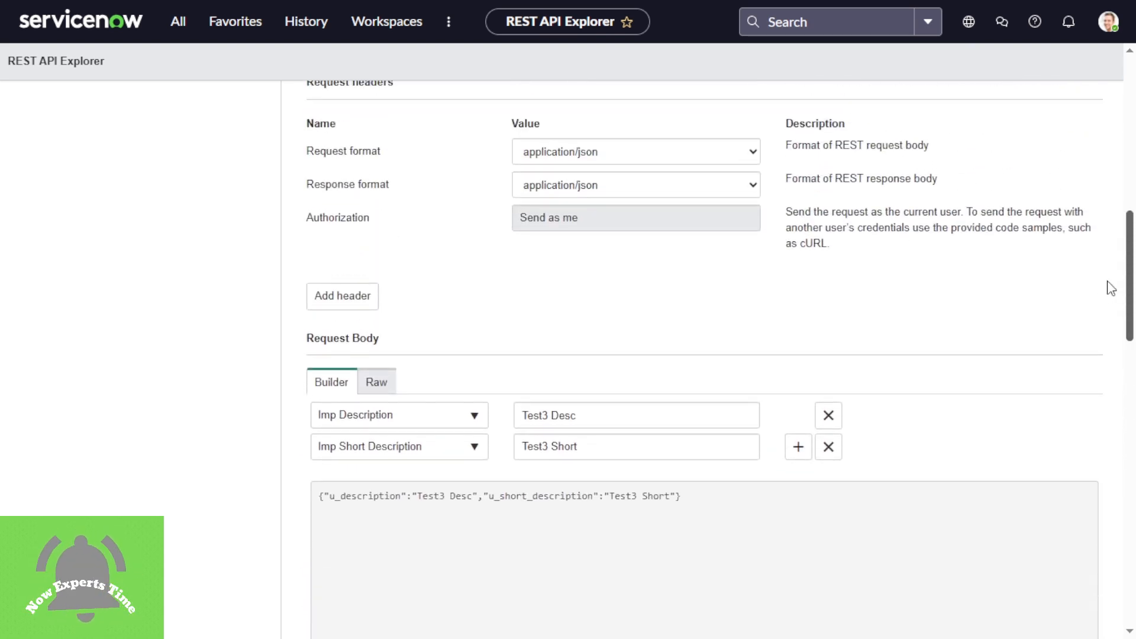
Examine the Response Body returned for the restricted sysparm_fields, focusing on the target record's sys_id value
scroll(1107, 261, up, 3)
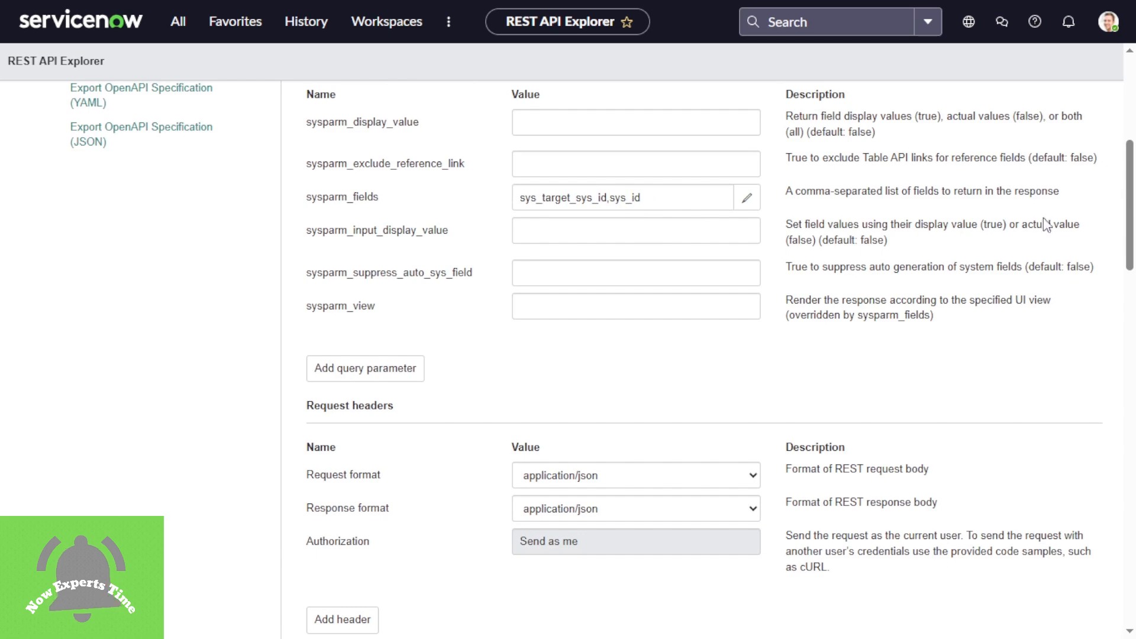
drag(1131, 210, 1133, 568)
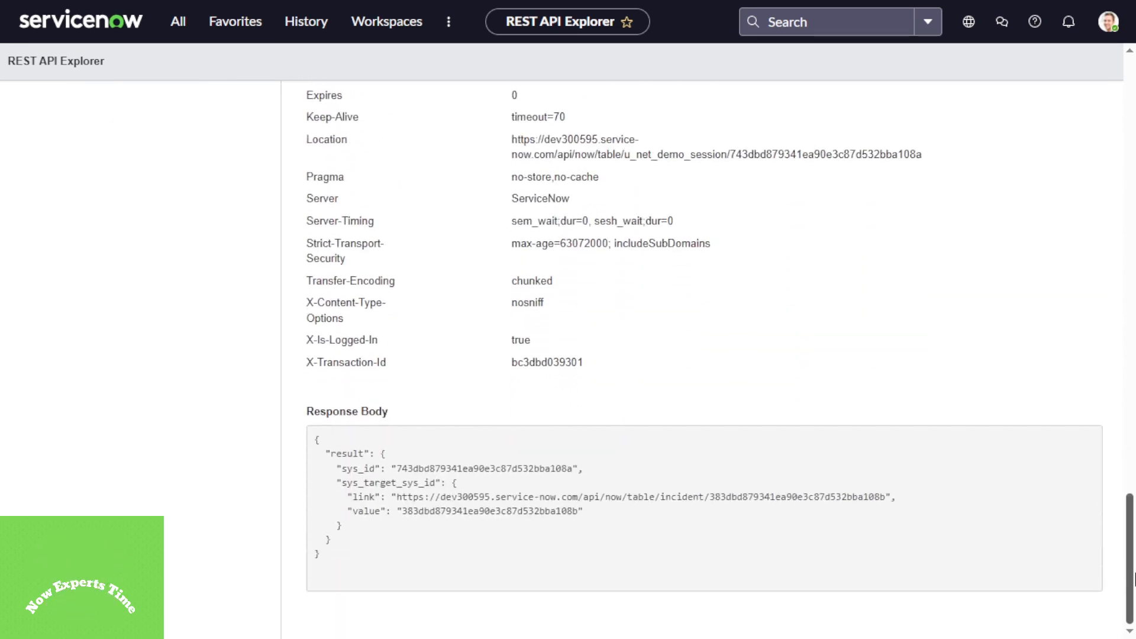
drag(349, 555, 318, 444)
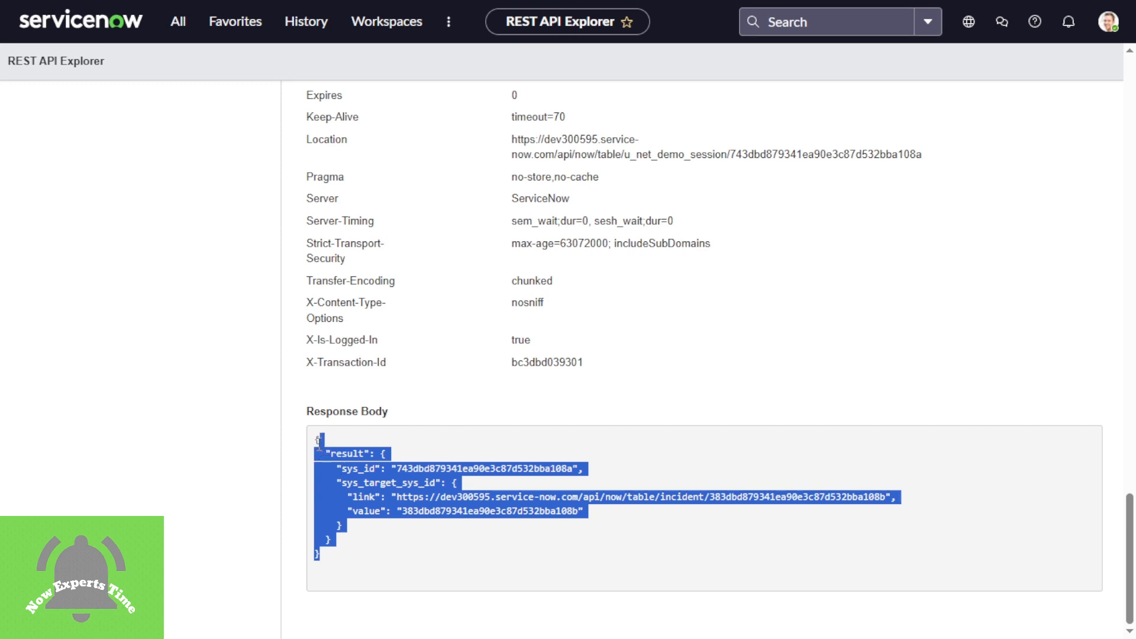
click(460, 525)
drag(602, 512, 349, 513)
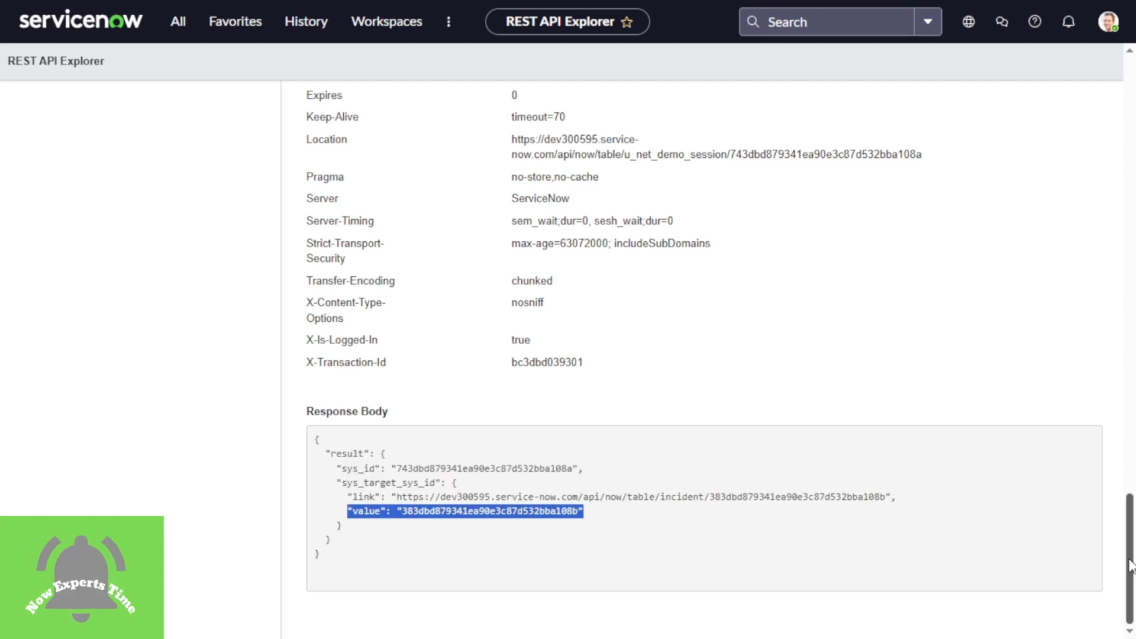
Set sysparm_display_value to true, checking its description and the previous request's URI query parameters
scroll(1091, 355, up, 20)
scroll(1087, 314, up, 8)
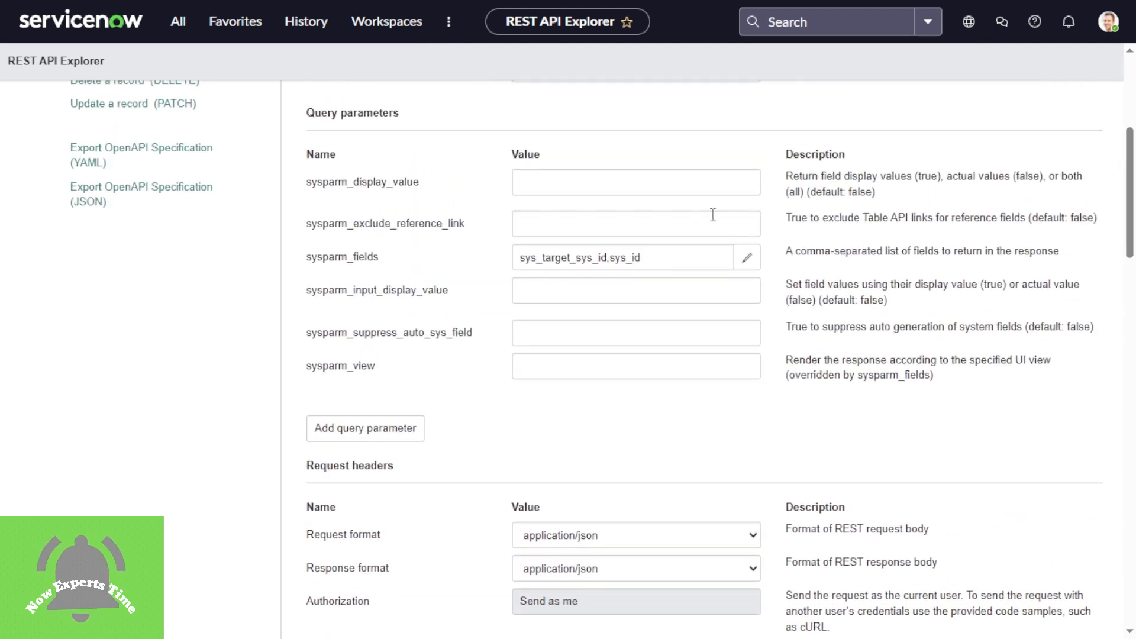
click(586, 189)
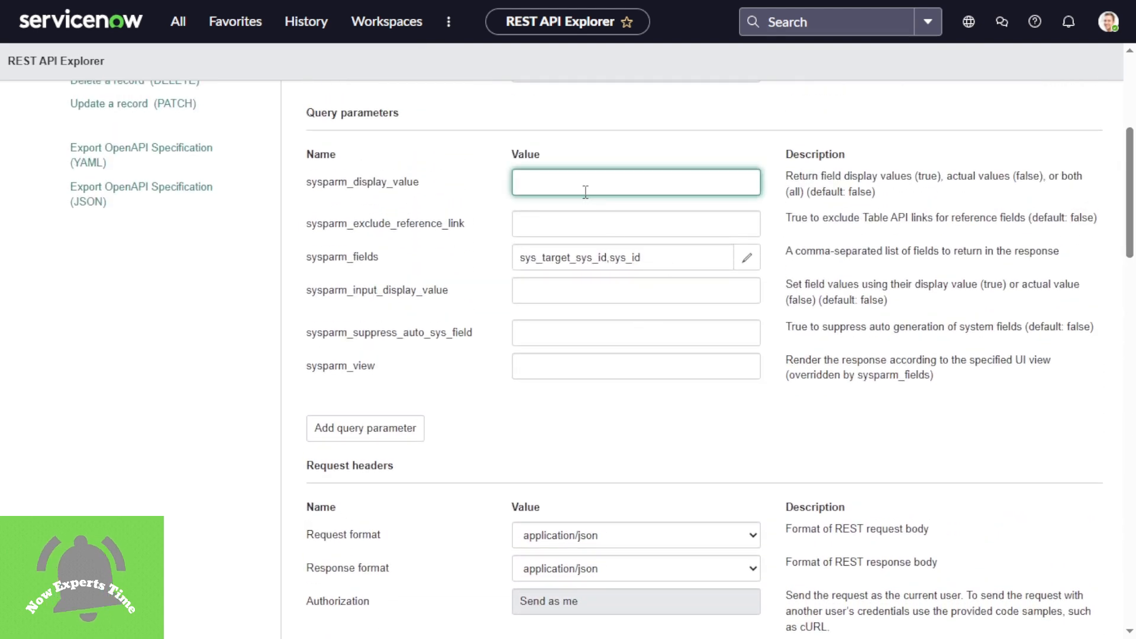
text(true)
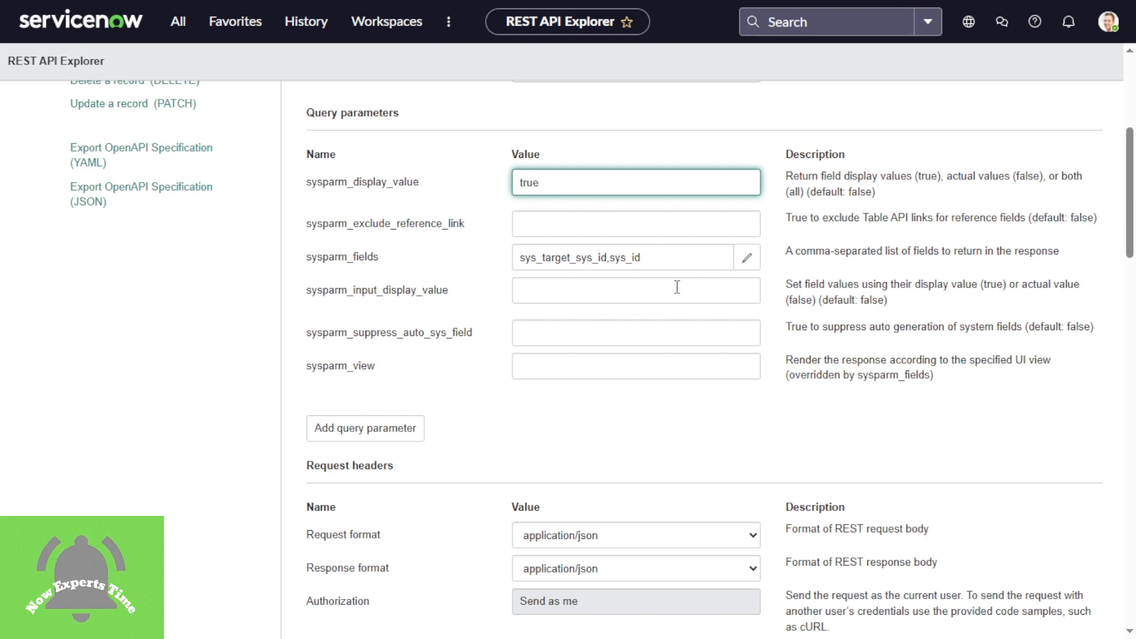
drag(844, 176, 933, 185)
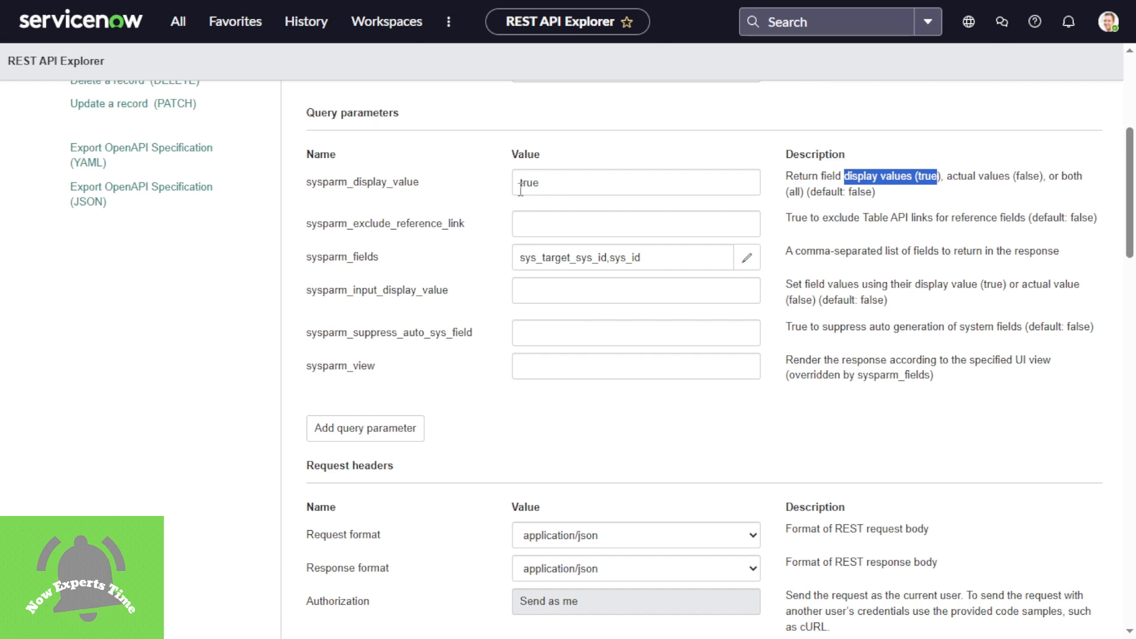
drag(521, 190, 549, 185)
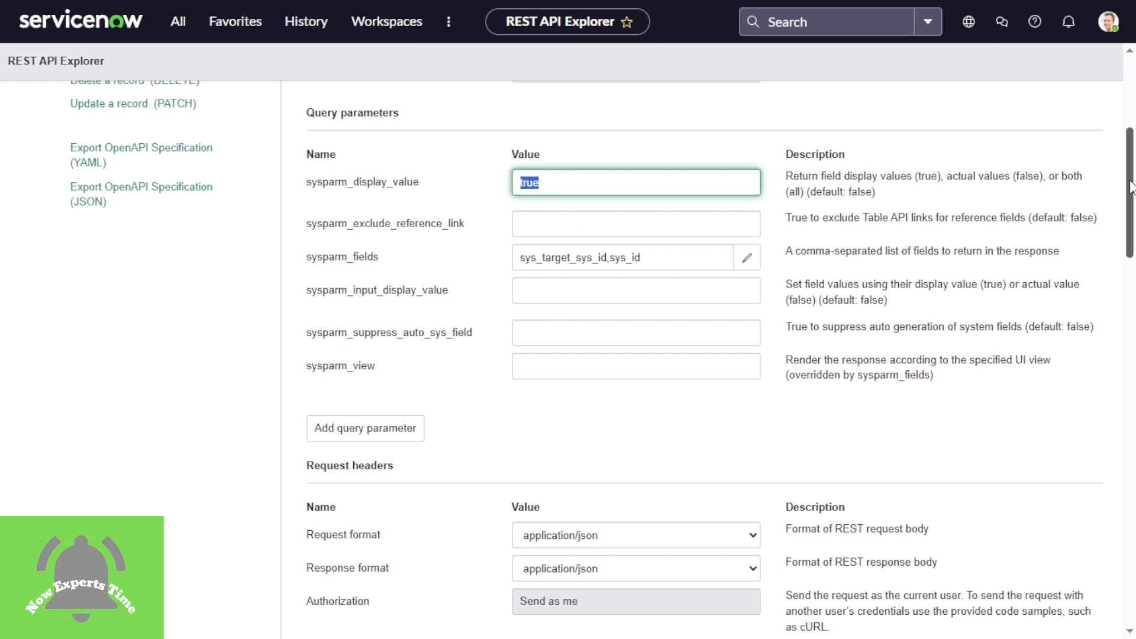
drag(1130, 182, 1132, 363)
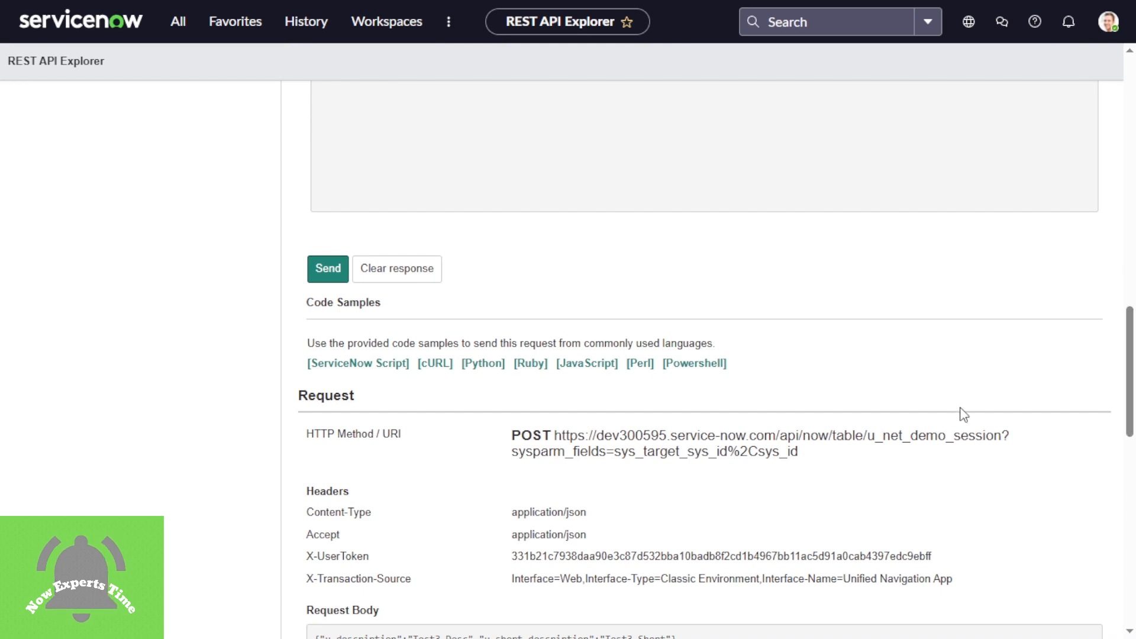
drag(796, 451, 498, 460)
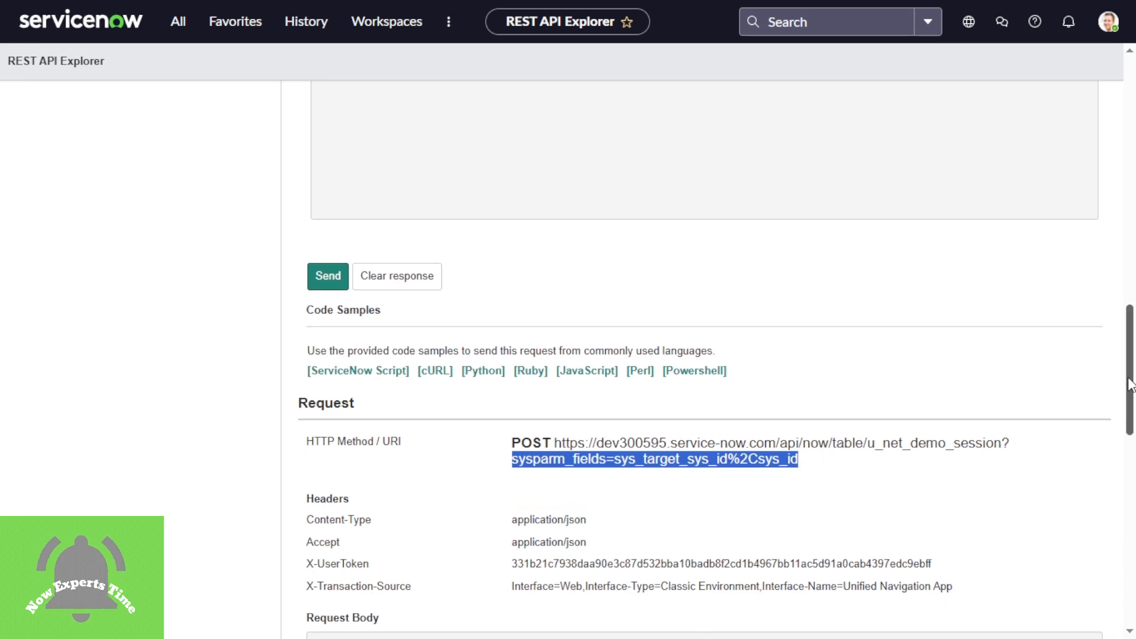
drag(1128, 381, 1037, 214)
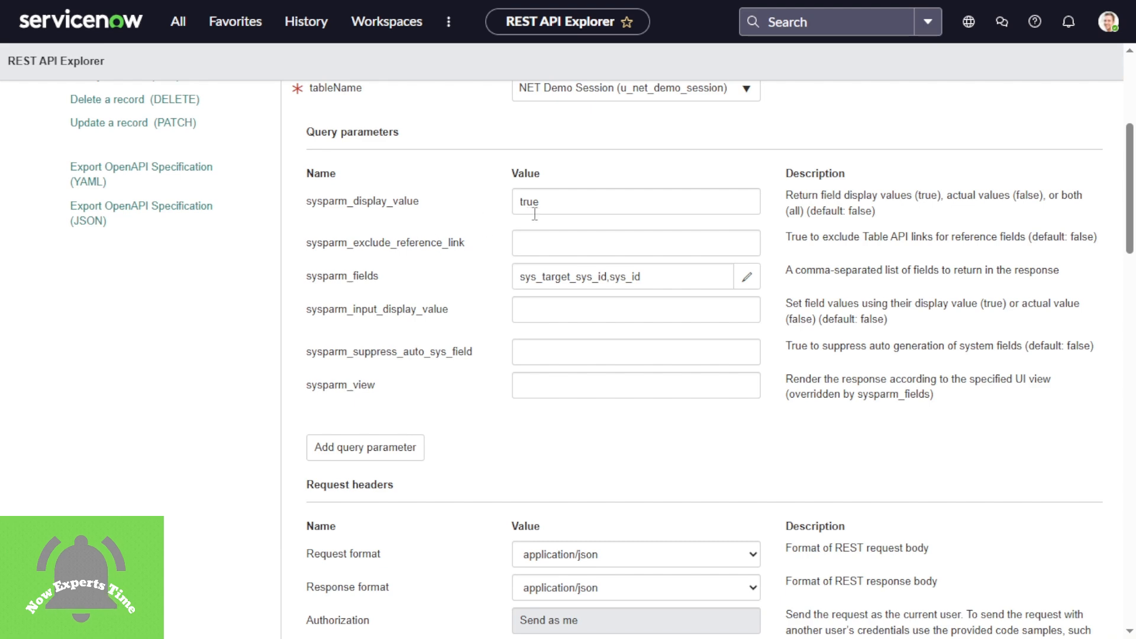
Set Imp Description to "Test4 Desc" and Imp Short Description to "Test4 Short" in the Request Body
drag(1130, 229, 1130, 362)
click(548, 110)
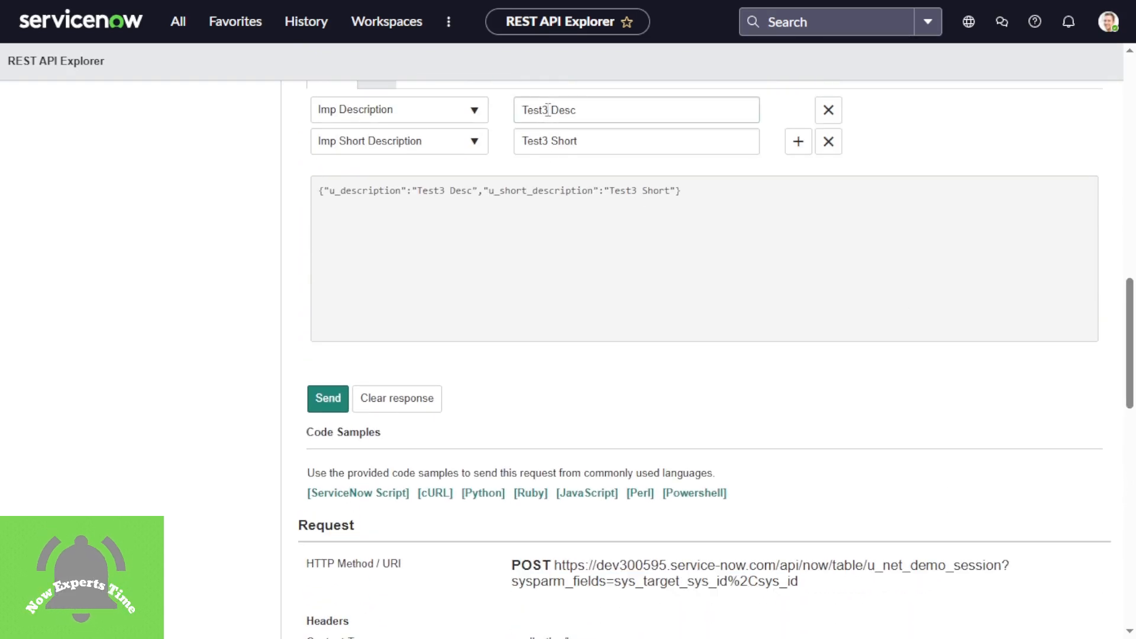
key(BackSpace)
text(4)
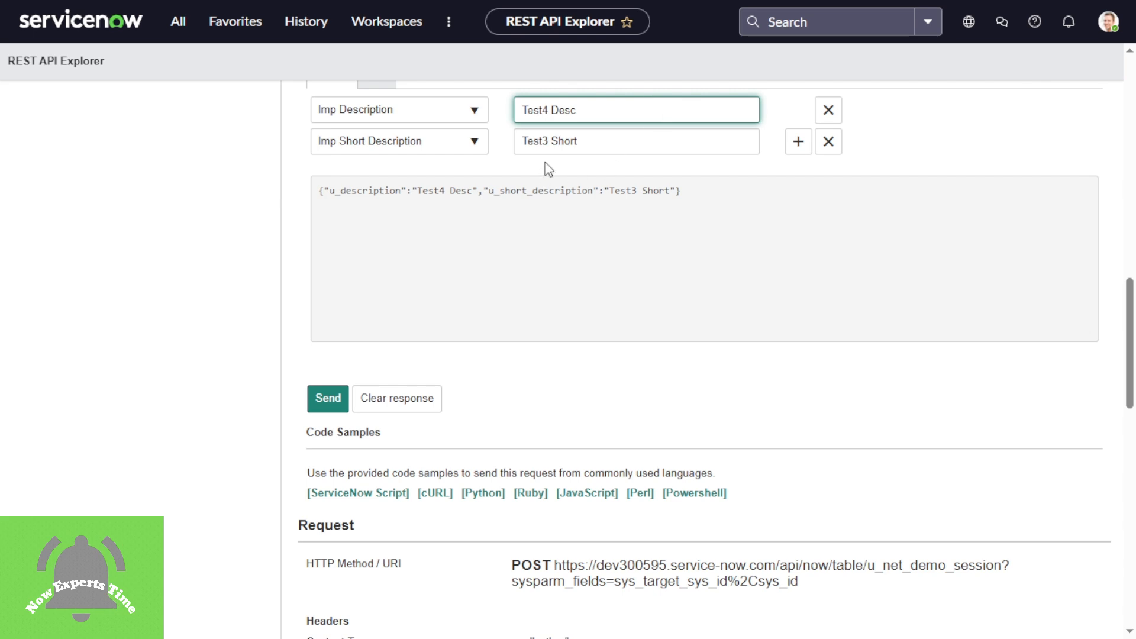
click(550, 140)
key(BackSpace)
text(4)
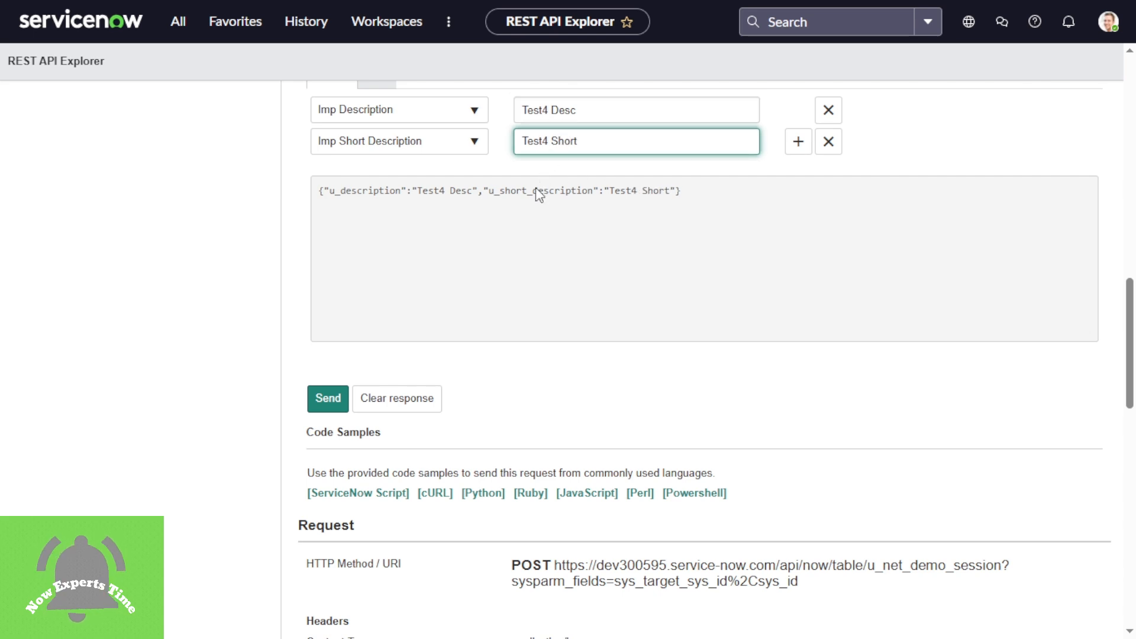
Send the POST request, confirm the data modification, and check the sysparm_display_value parameter in the sent URI
click(326, 400)
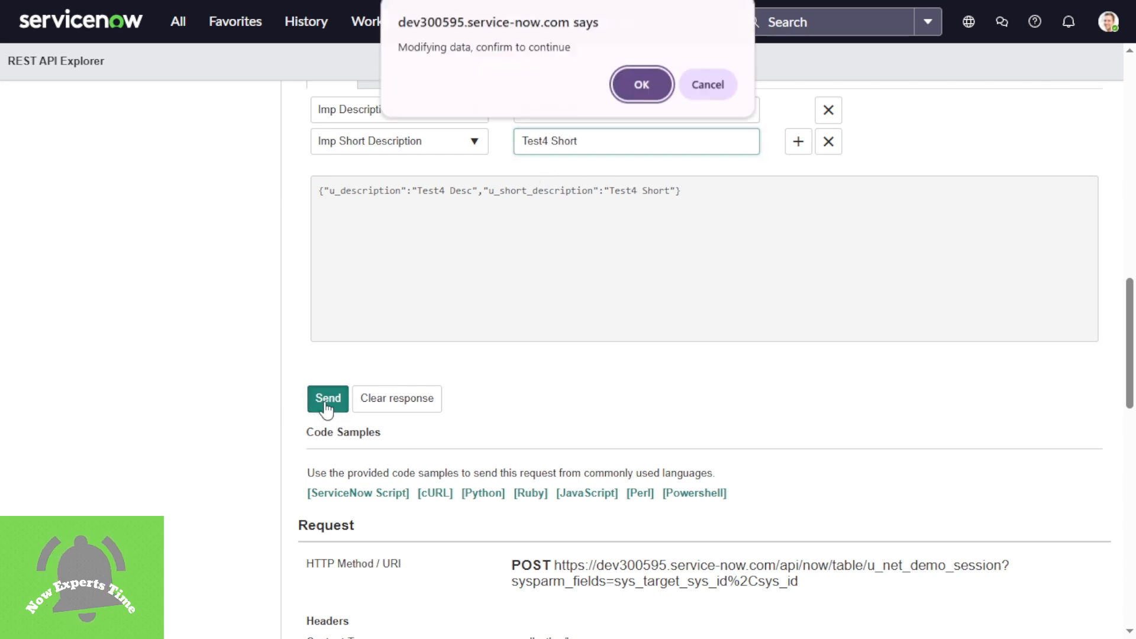
click(640, 88)
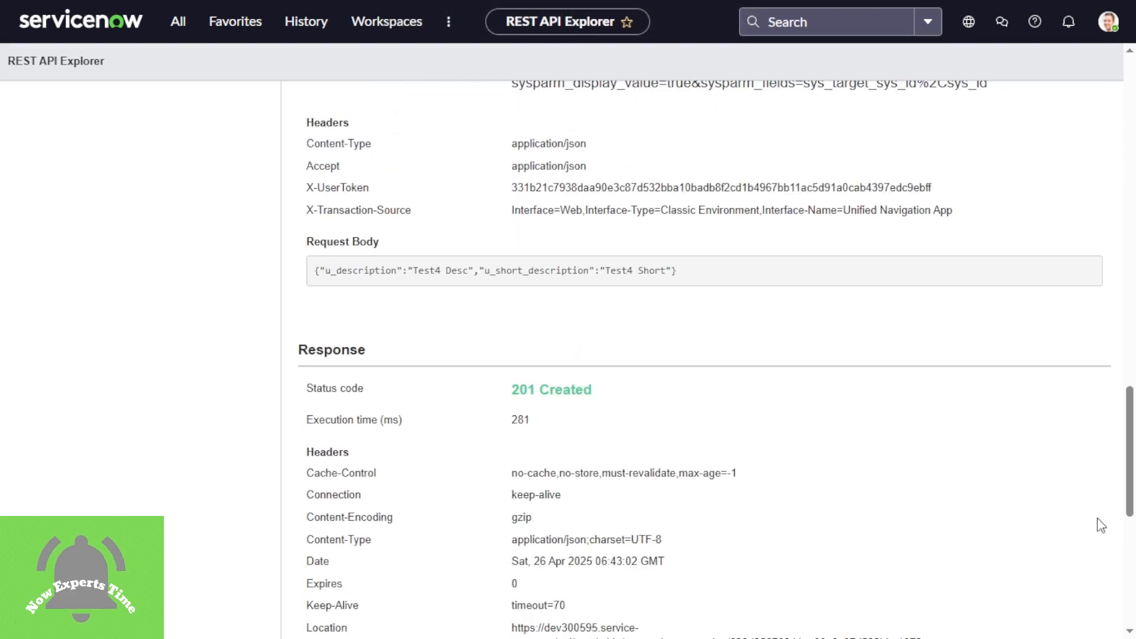
drag(1130, 459, 1130, 418)
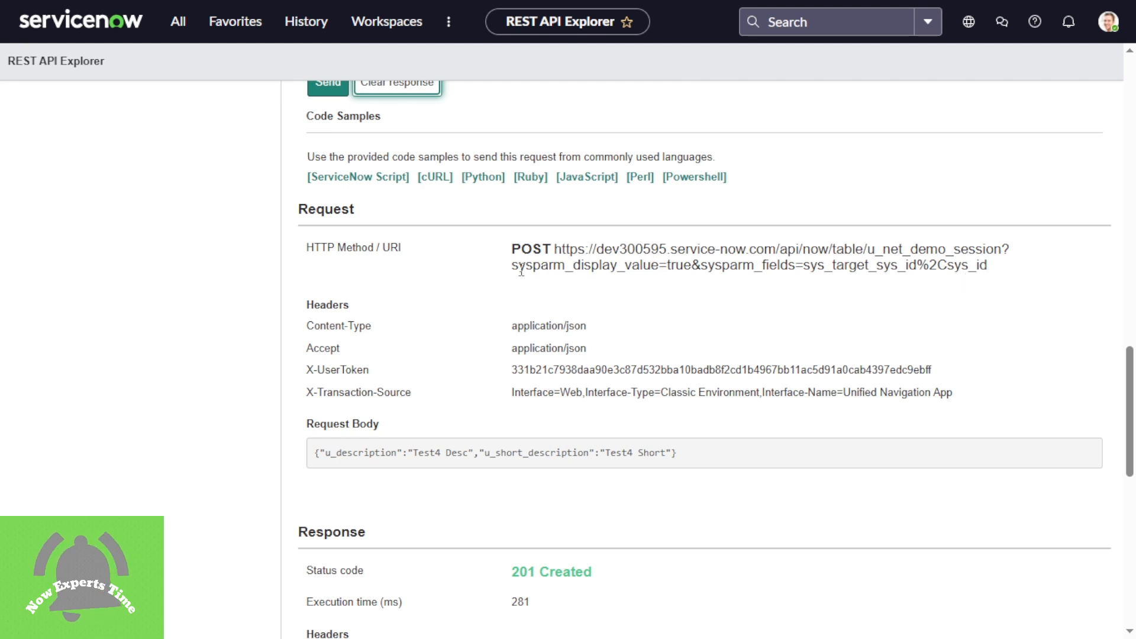
drag(512, 266, 683, 267)
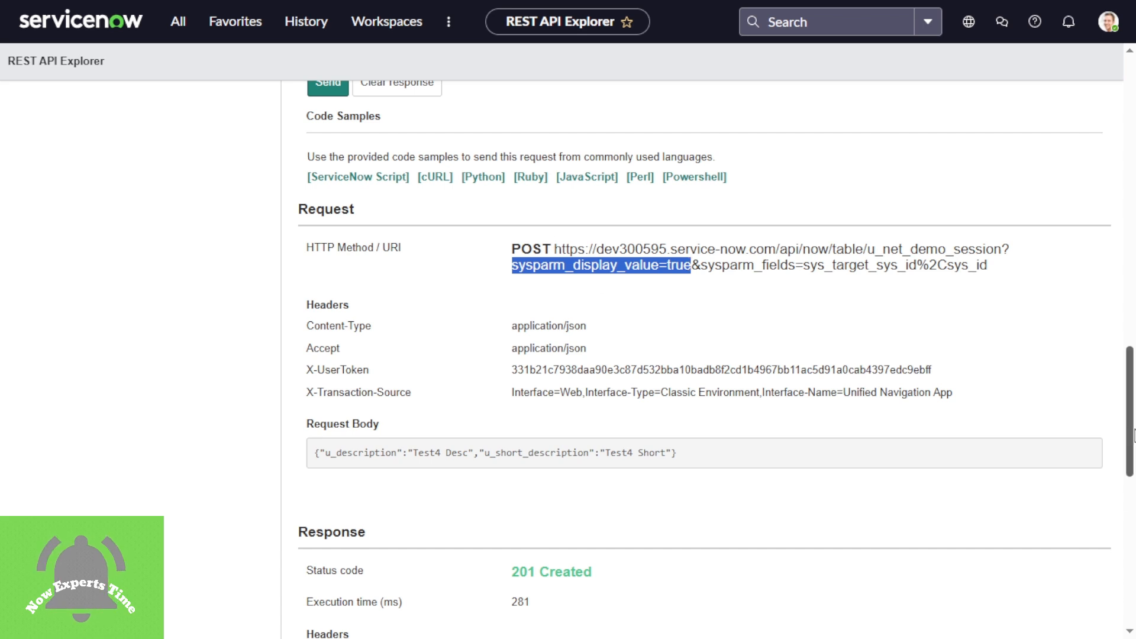
Examine the sys_id and the sys_target_sys_id display value in the new Response Body
drag(1129, 427, 1132, 574)
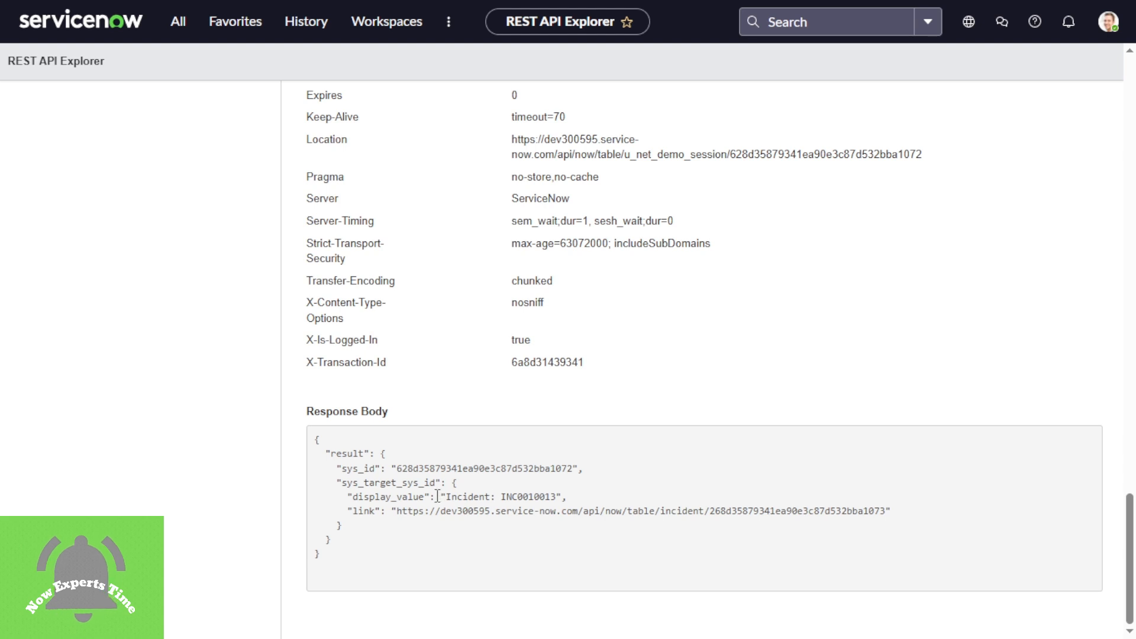
drag(452, 498, 524, 502)
drag(546, 499, 563, 499)
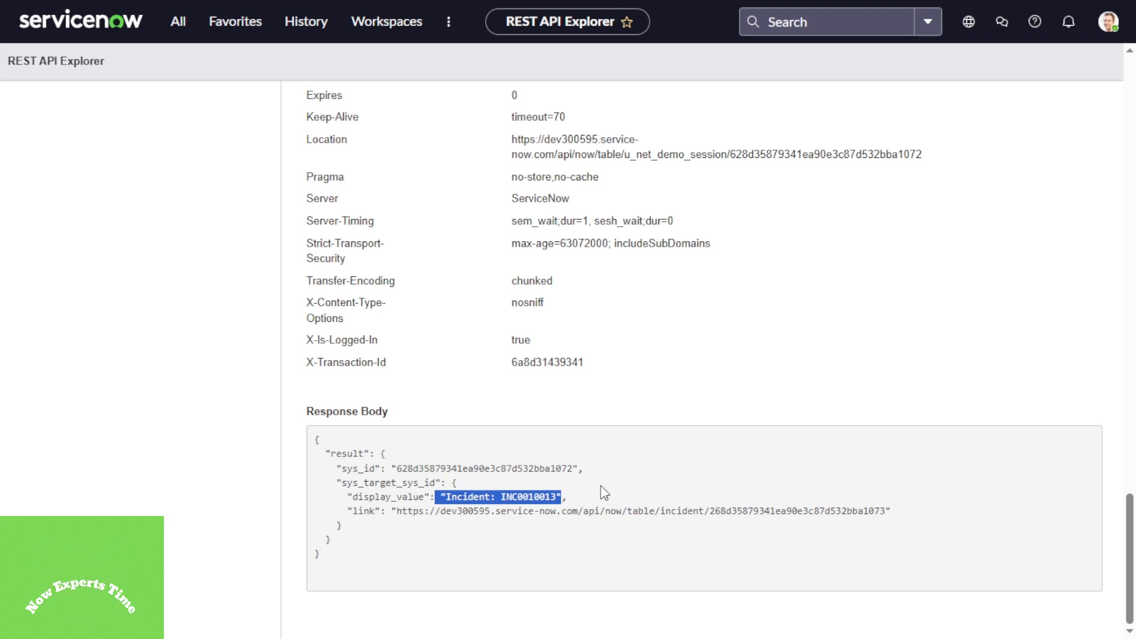
drag(573, 468, 397, 470)
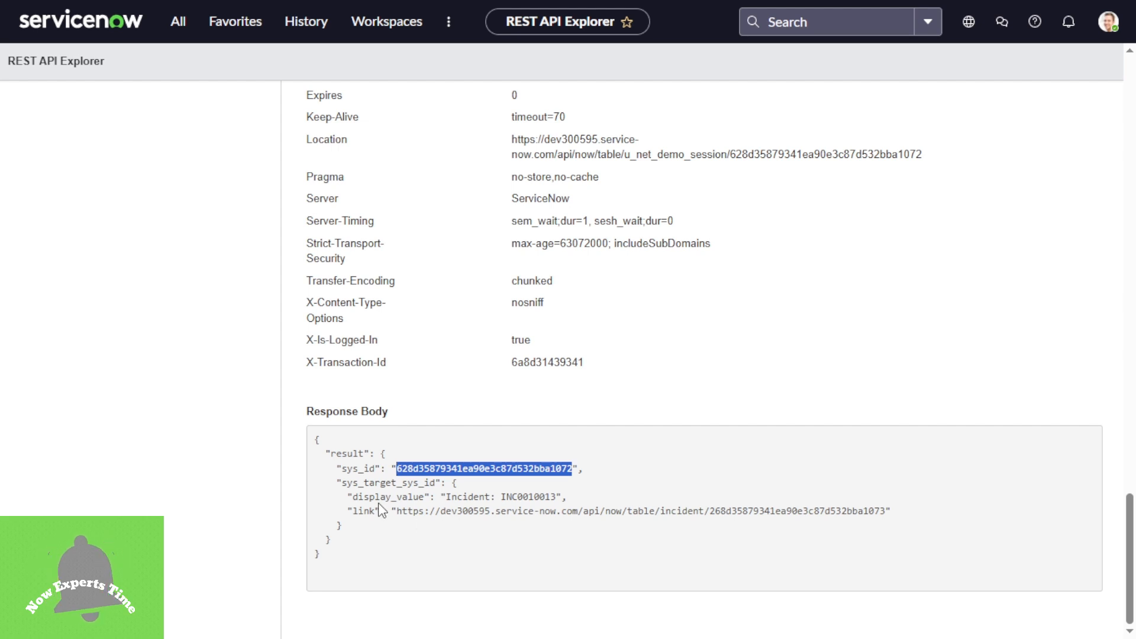
click(559, 496)
drag(559, 496, 448, 496)
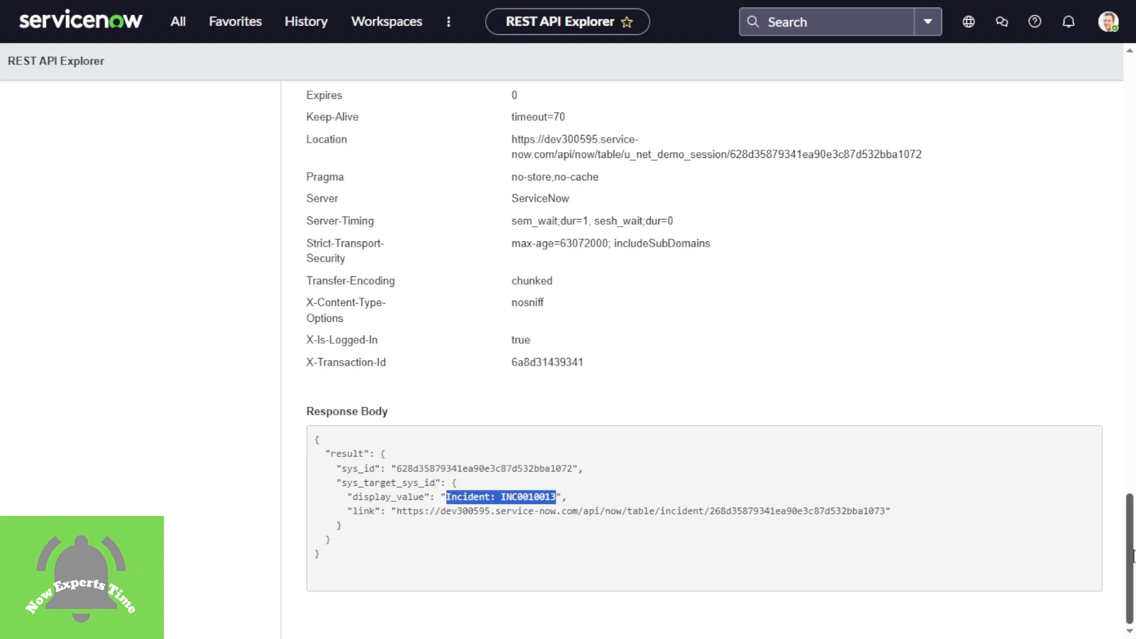
Review the full endpoint URI of the sent POST request and the JSON payload in the Request Body
drag(1131, 553, 1123, 378)
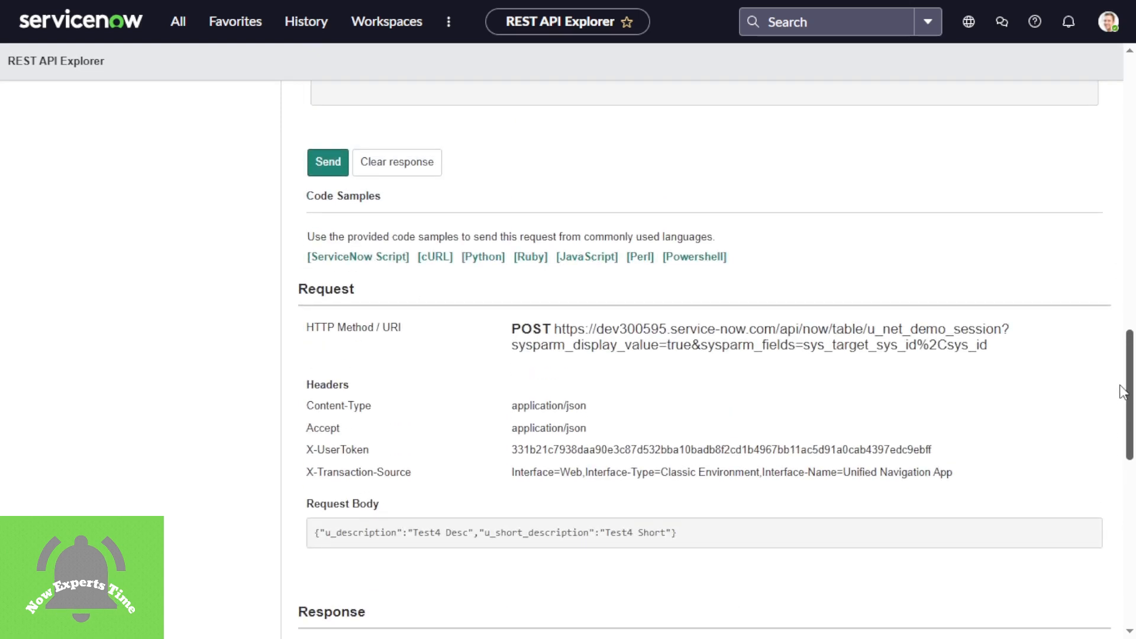
drag(989, 349, 551, 329)
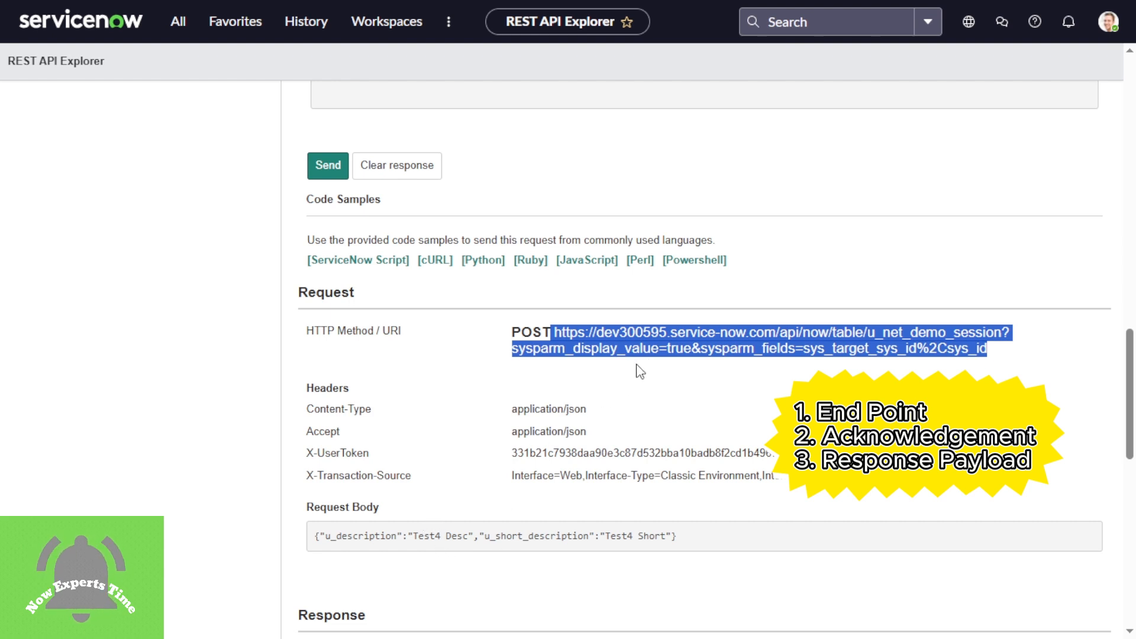
drag(553, 332, 1008, 362)
drag(1006, 358, 1131, 388)
scroll(1129, 473, down, 4)
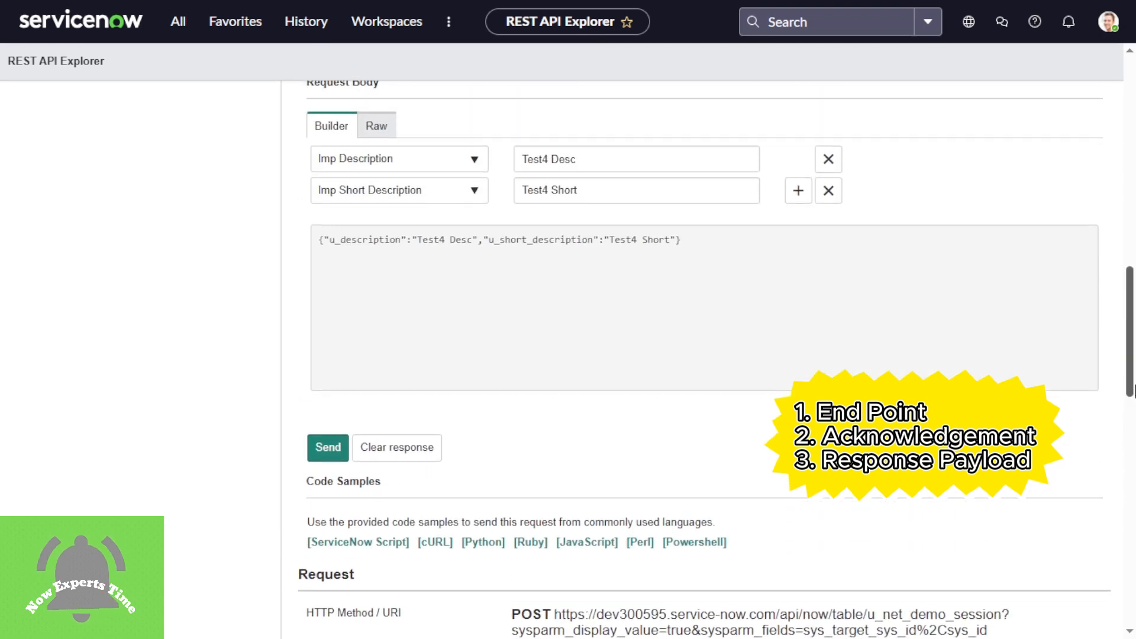
drag(708, 240, 311, 246)
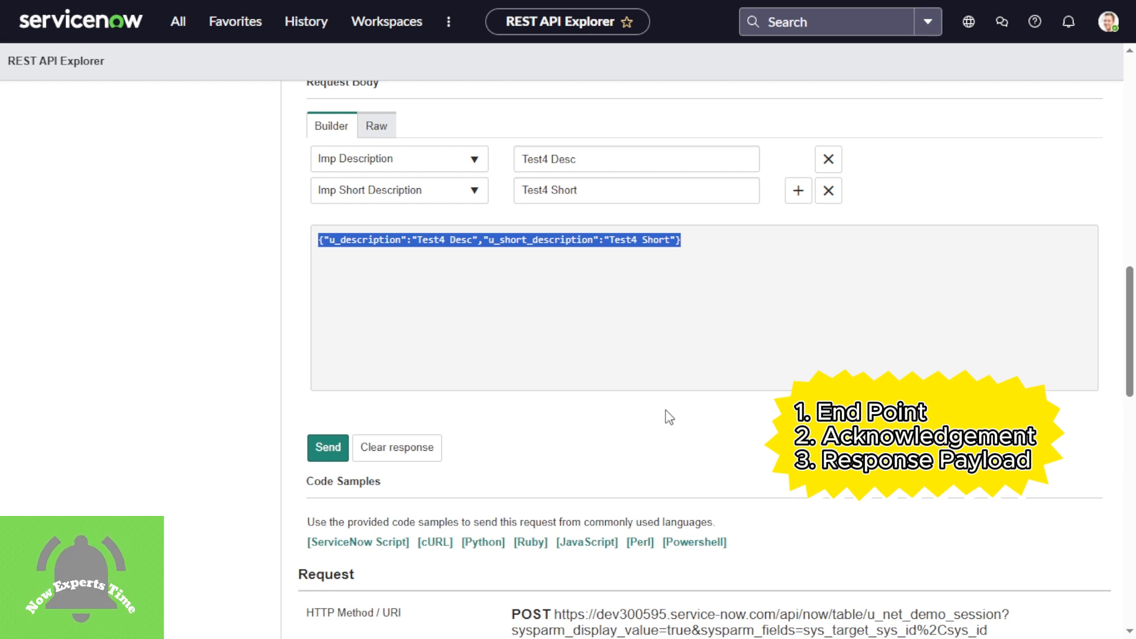
drag(552, 613, 1002, 372)
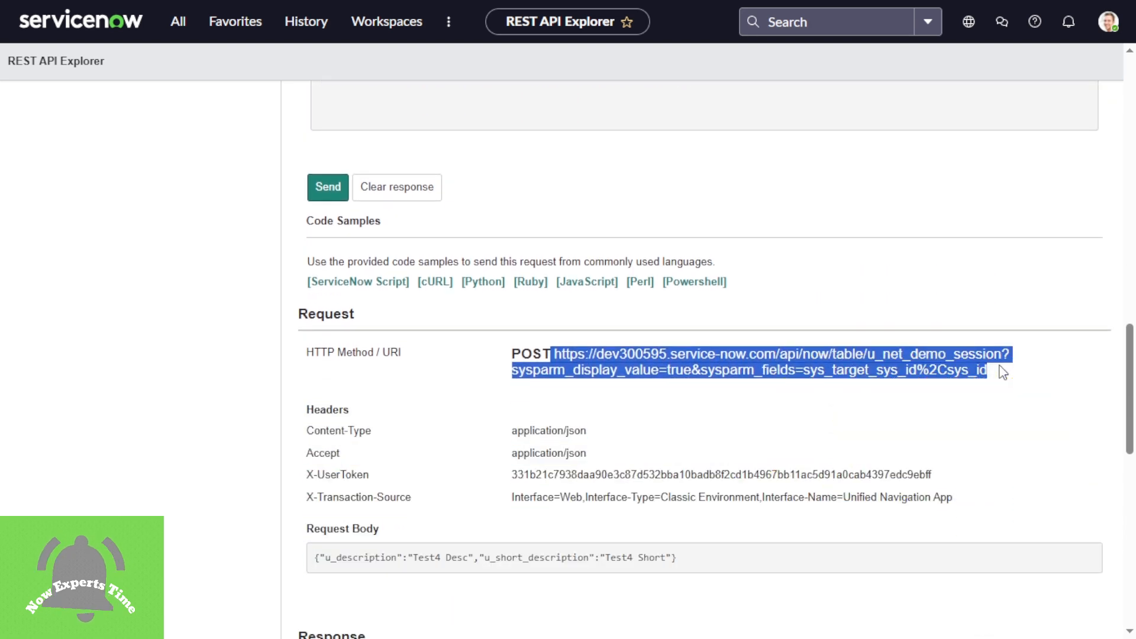
Copy the incident number from the Response Body's display_value and go back to the Request Body
drag(1131, 394, 1131, 571)
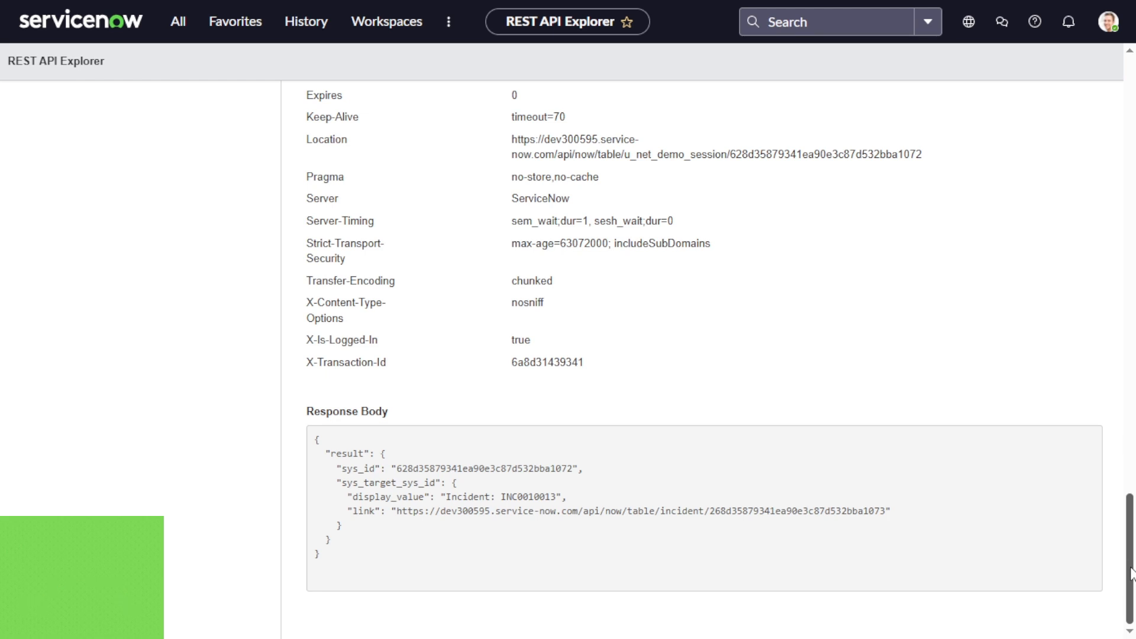
double_click(539, 496)
key(ctrl+c)
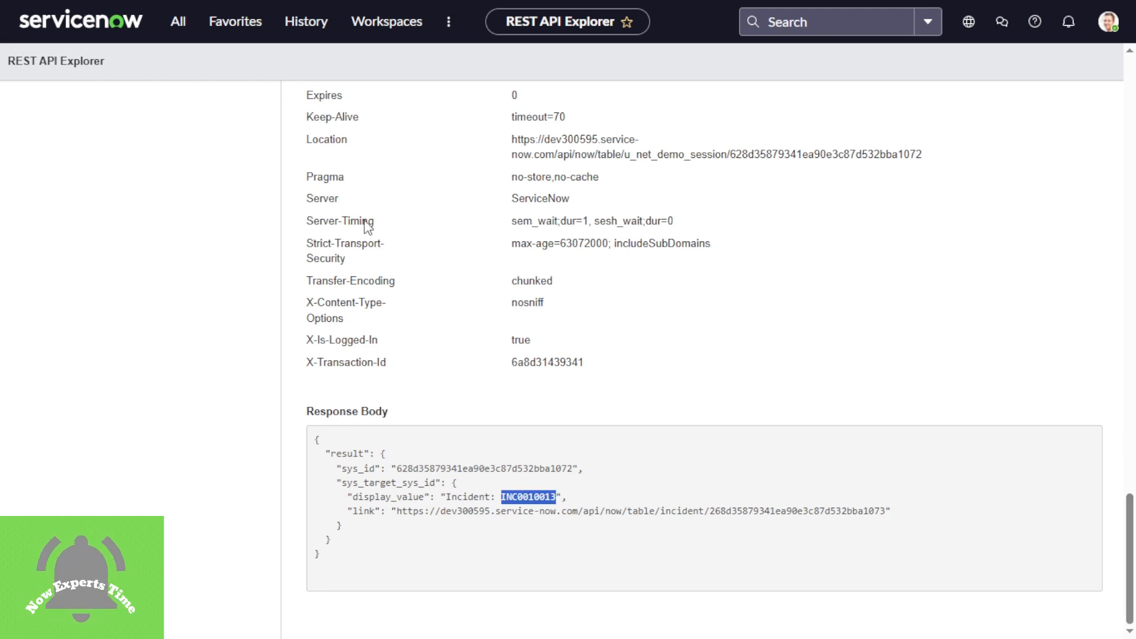
drag(1133, 530, 1111, 313)
scroll(1111, 314, up, 1)
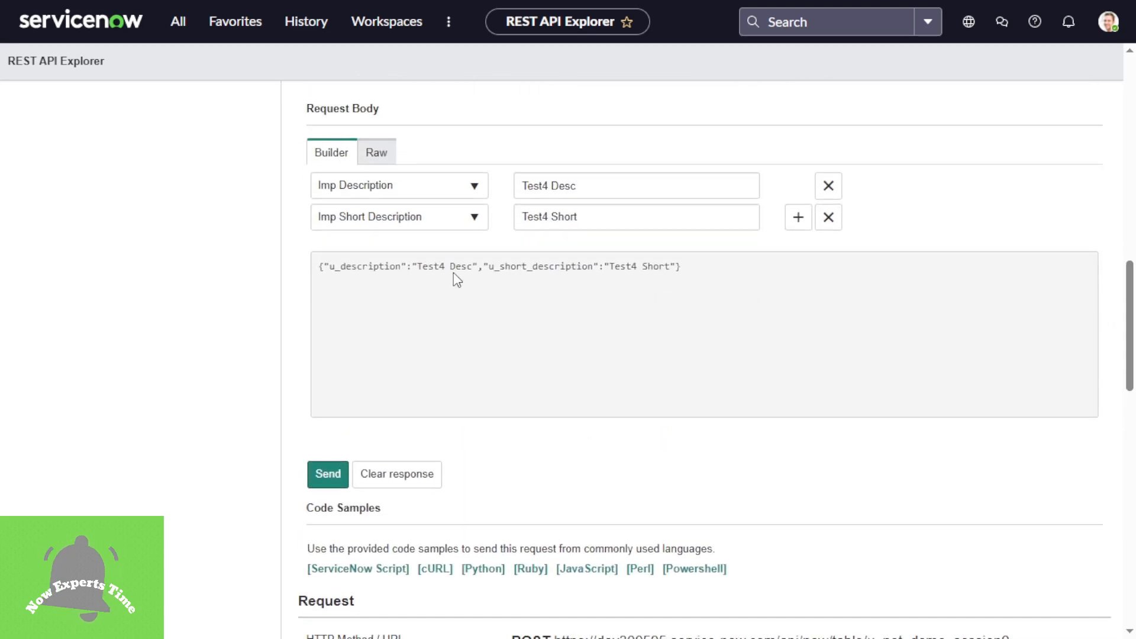
Find the incident modules by filtering for "incident" and display the list of open incidents
click(175, 24)
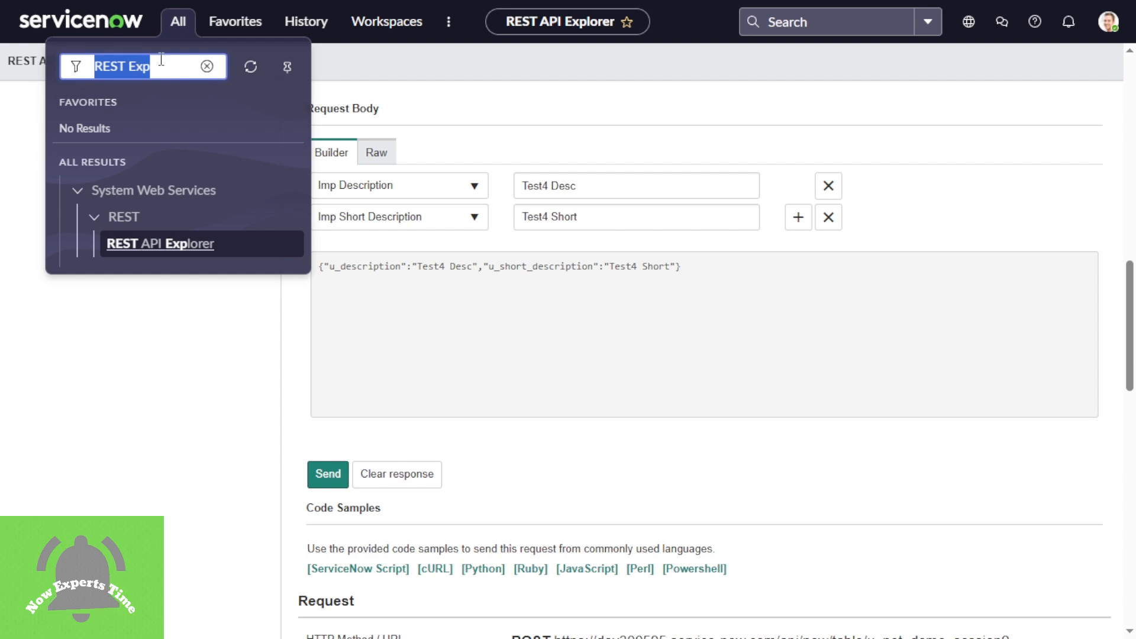
text(incident)
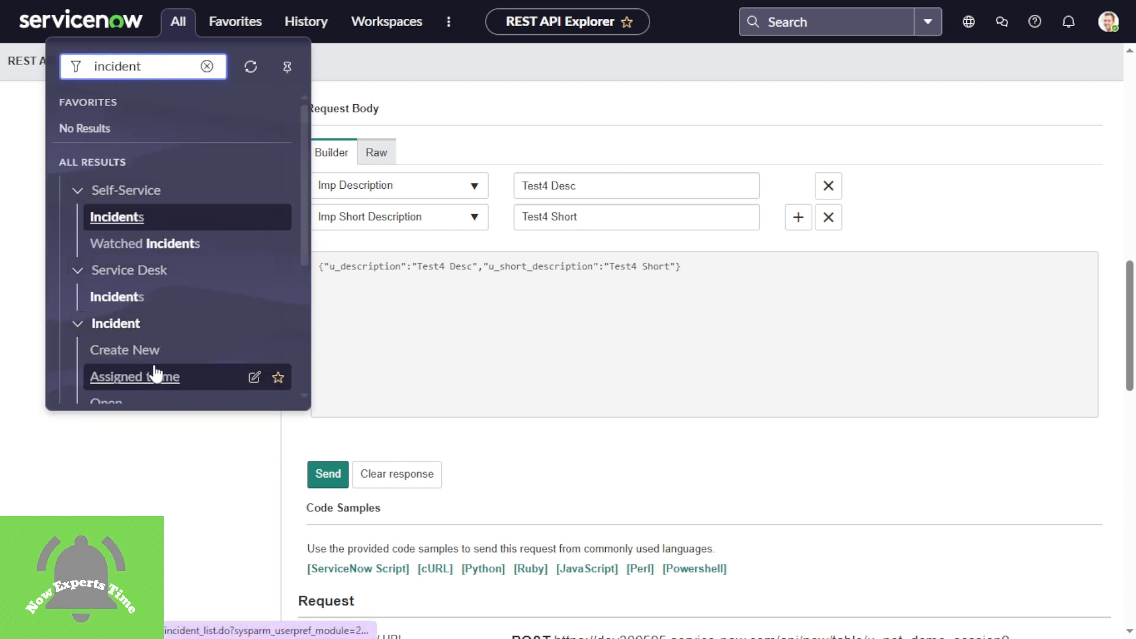
scroll(304, 260, down, 2)
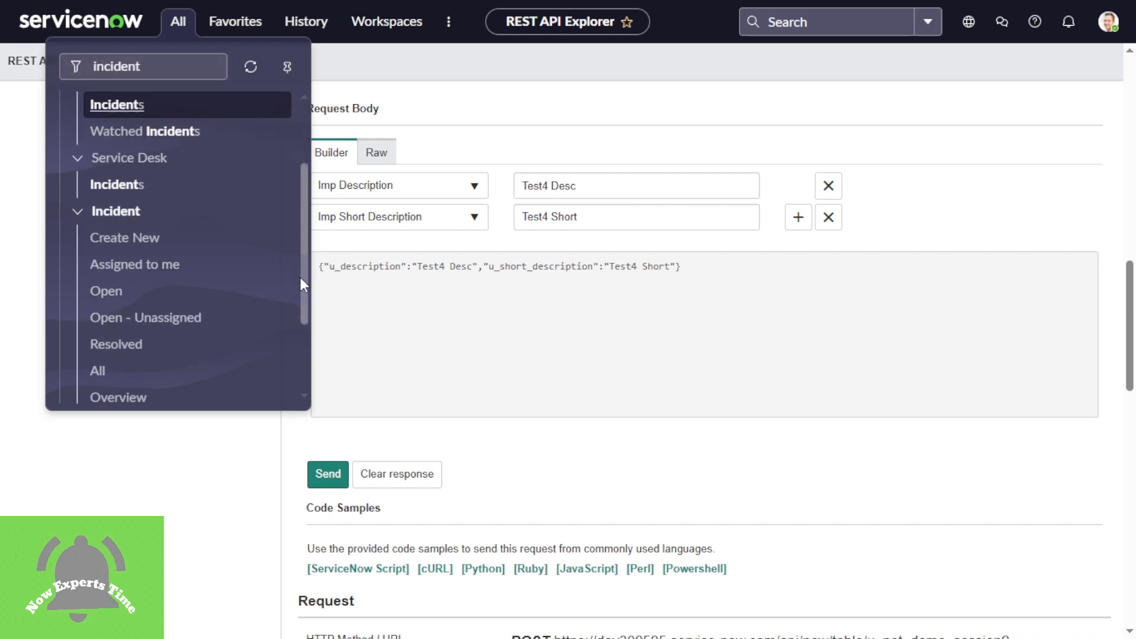
click(177, 281)
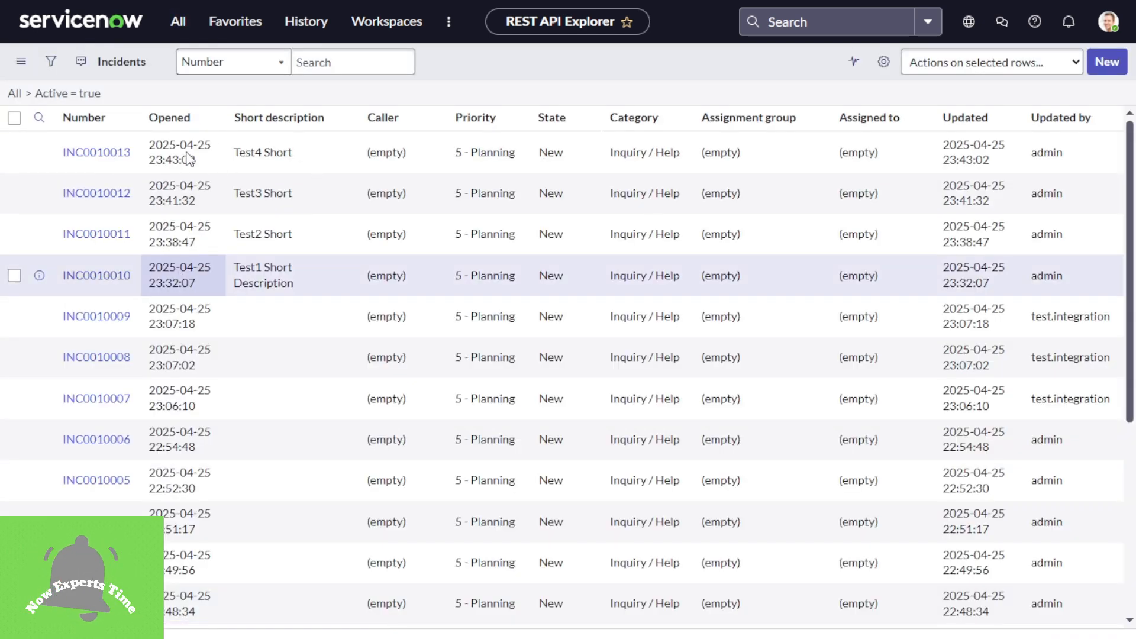
Filter the incident list by the copied number INC0010013 using the column search on Number
drag(289, 160, 179, 163)
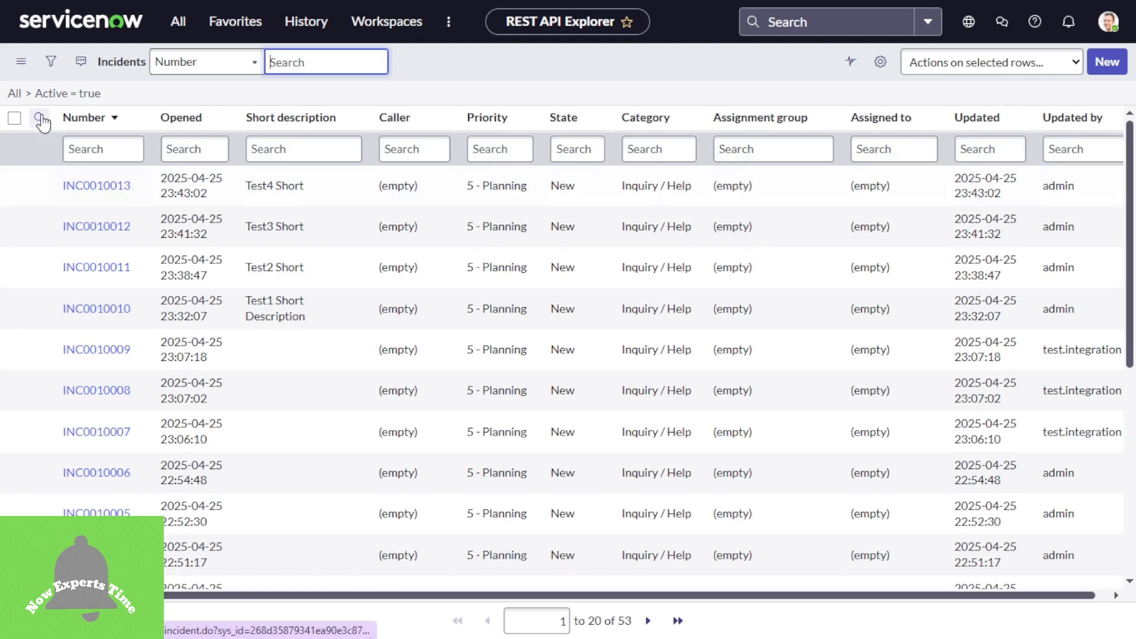
click(39, 120)
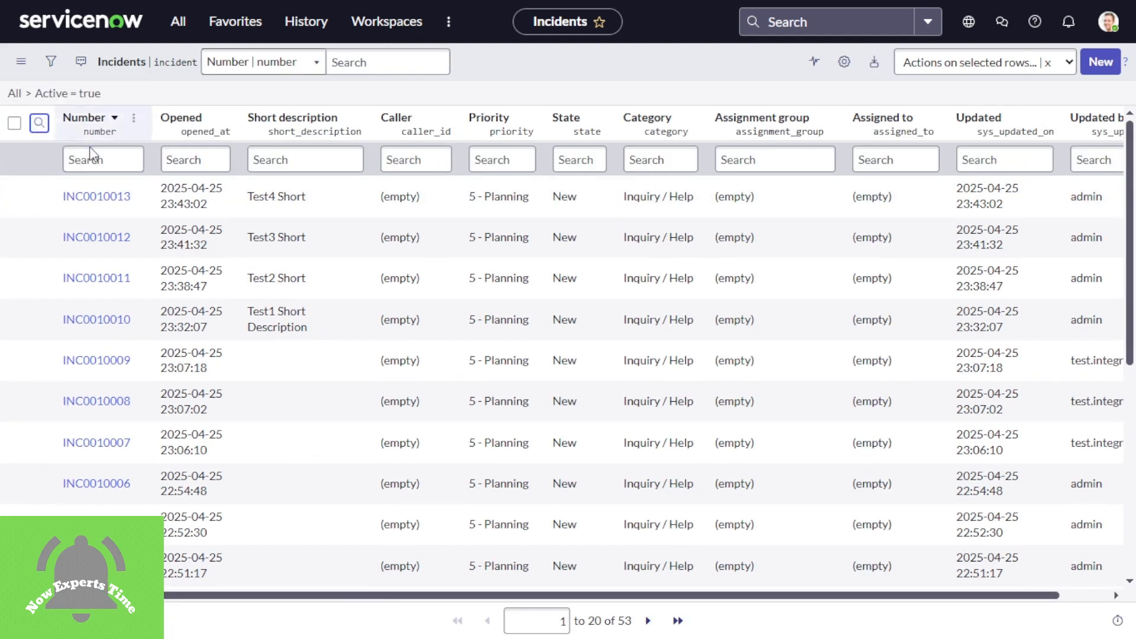
click(102, 158)
key(ctrl+v)
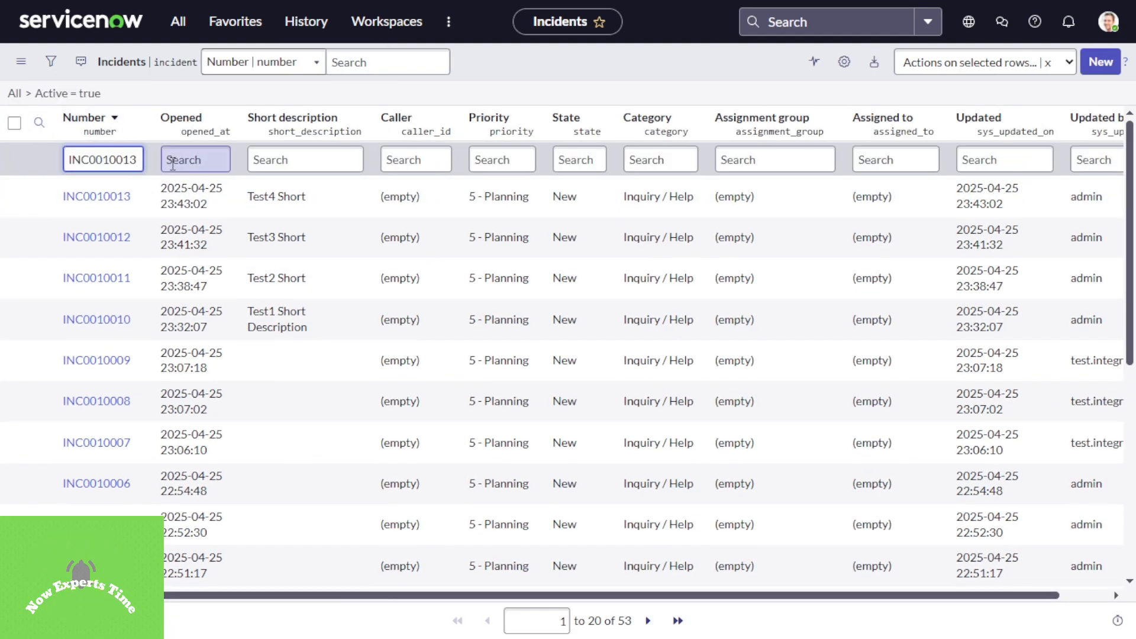
key(Return)
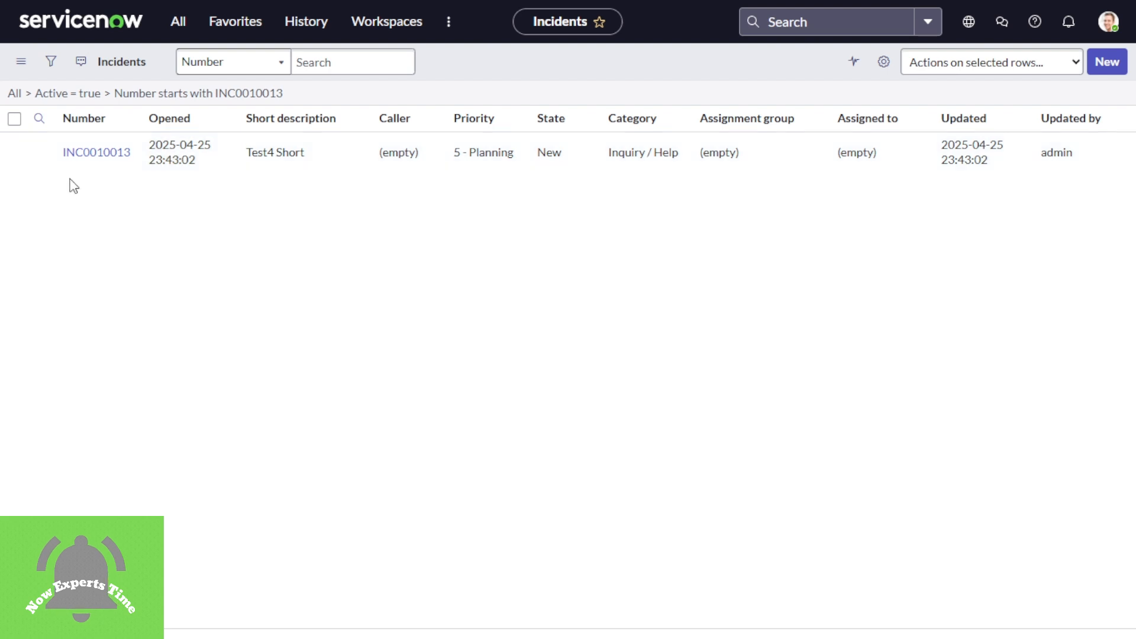
Open incident INC0010013 and check its Short description and Description values against the sent payload
click(85, 155)
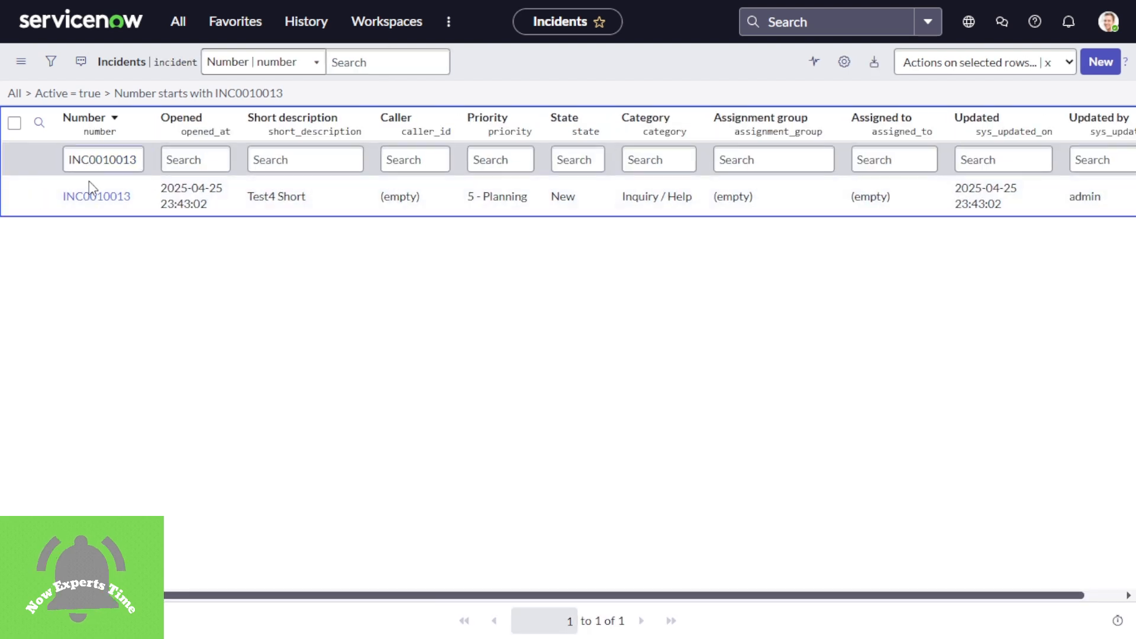
click(89, 189)
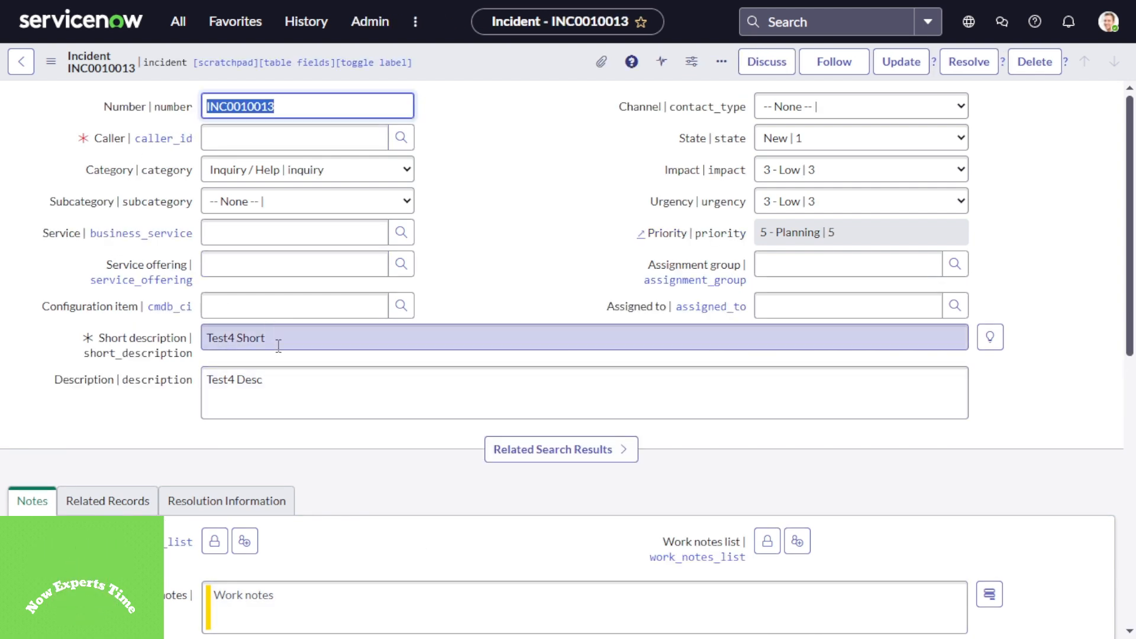
drag(277, 339, 136, 338)
click(273, 385)
drag(273, 384, 186, 381)
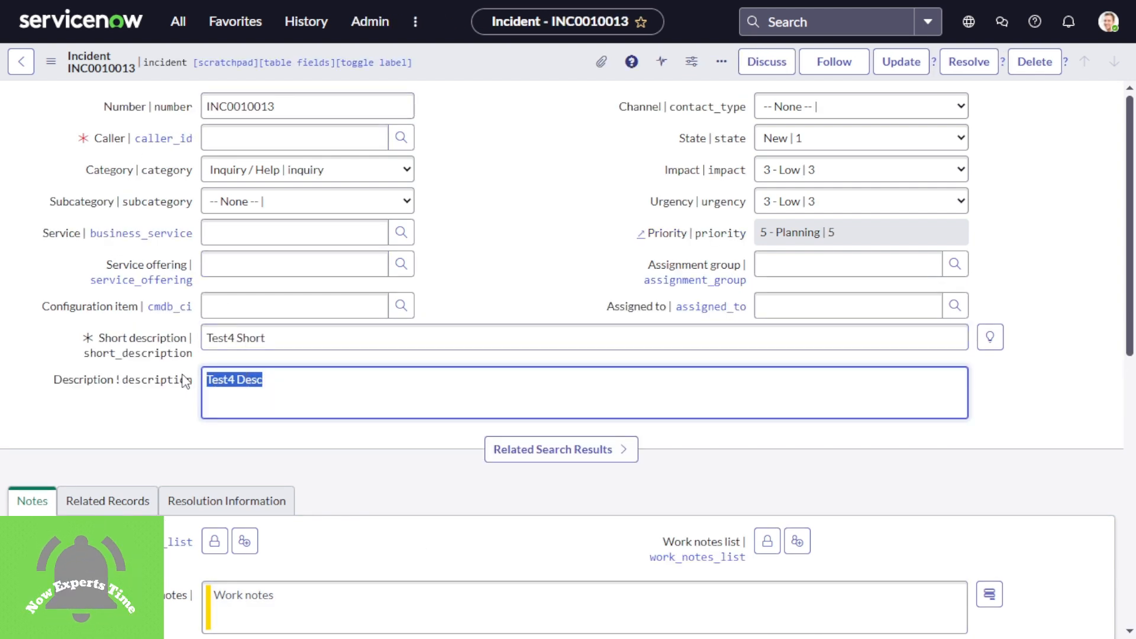